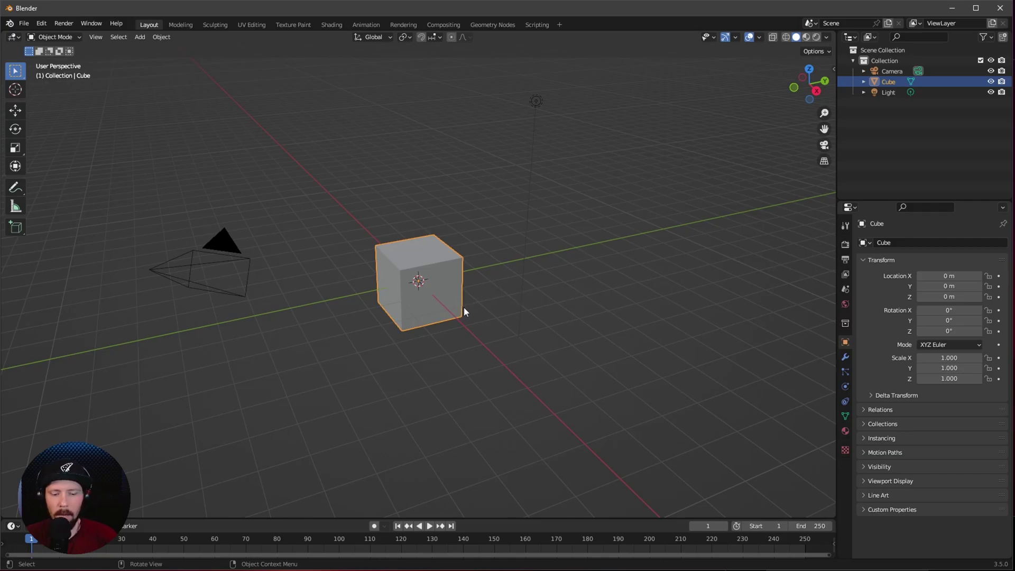
Switch to Cargo and filter the model library to free models.
key("alt+Tab")
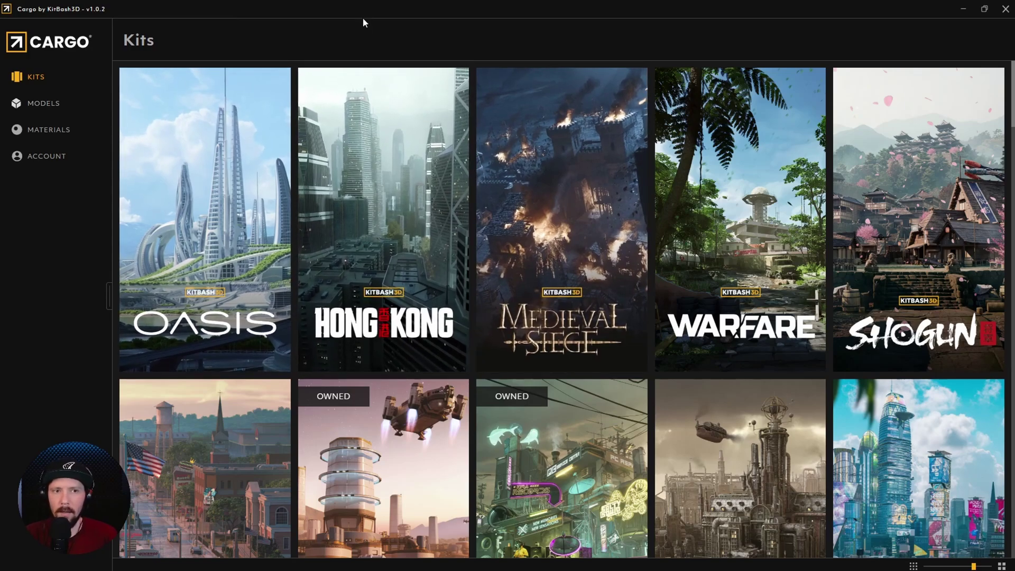
left_click(44, 103)
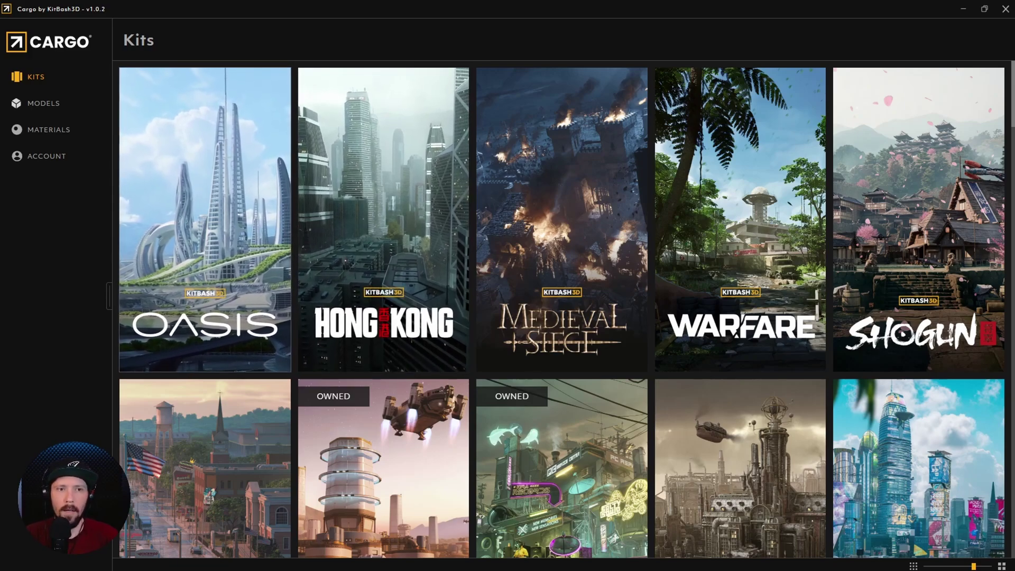
left_click(43, 103)
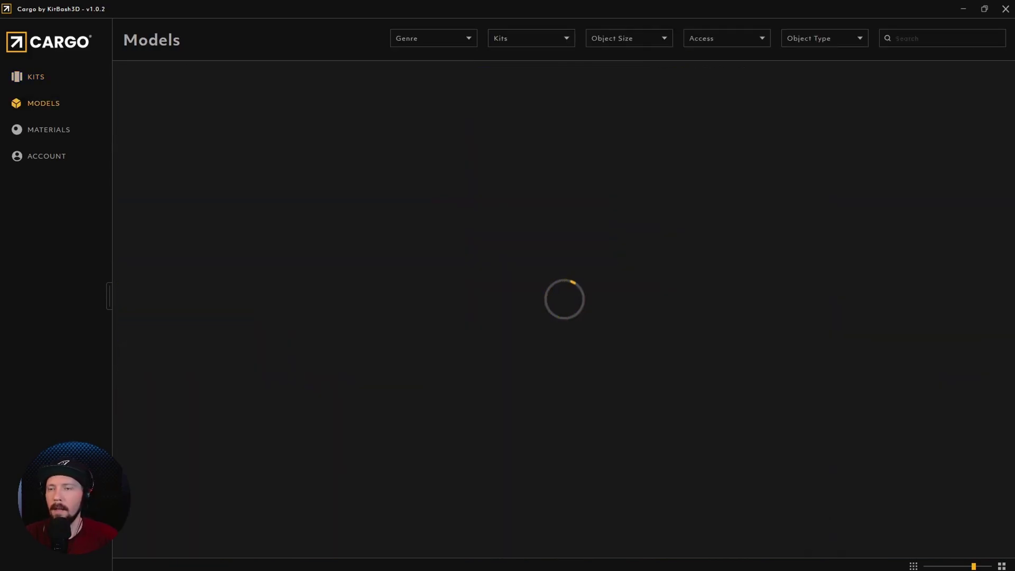
left_click(727, 38)
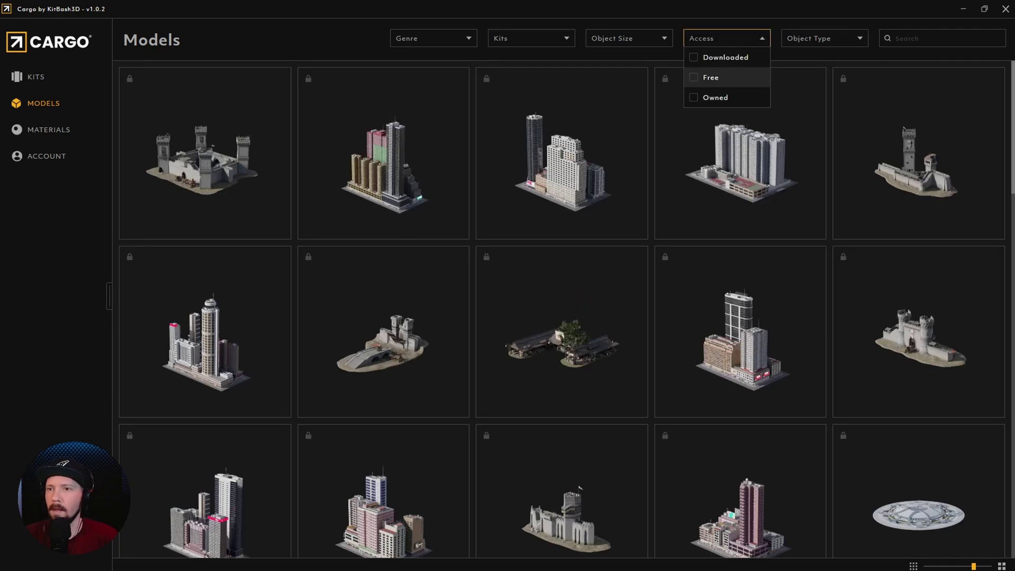
left_click(711, 77)
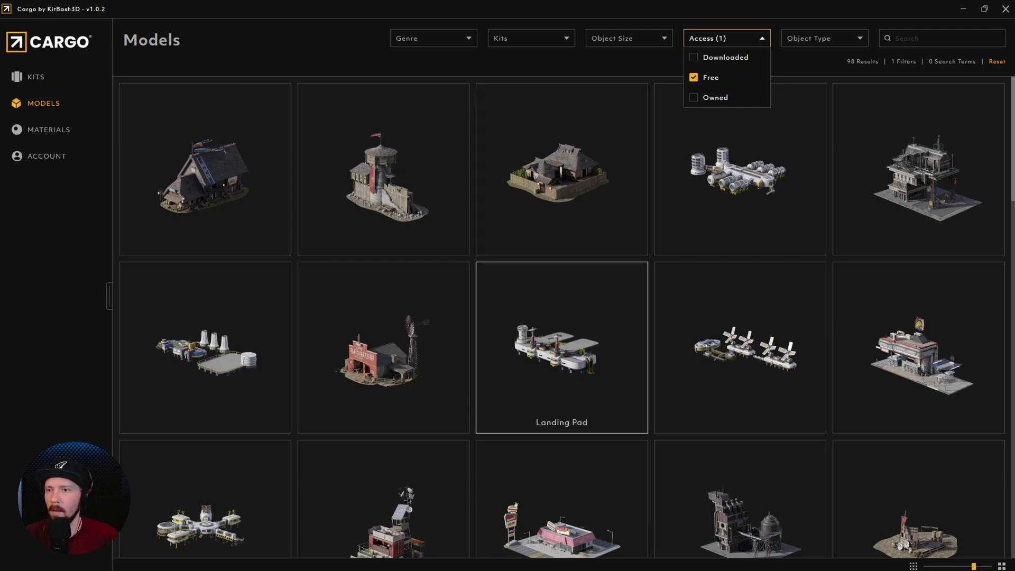
Download the Oxygen Station model with 2k jpg textures and import it into Blender.
scroll(562, 344, "down", 5)
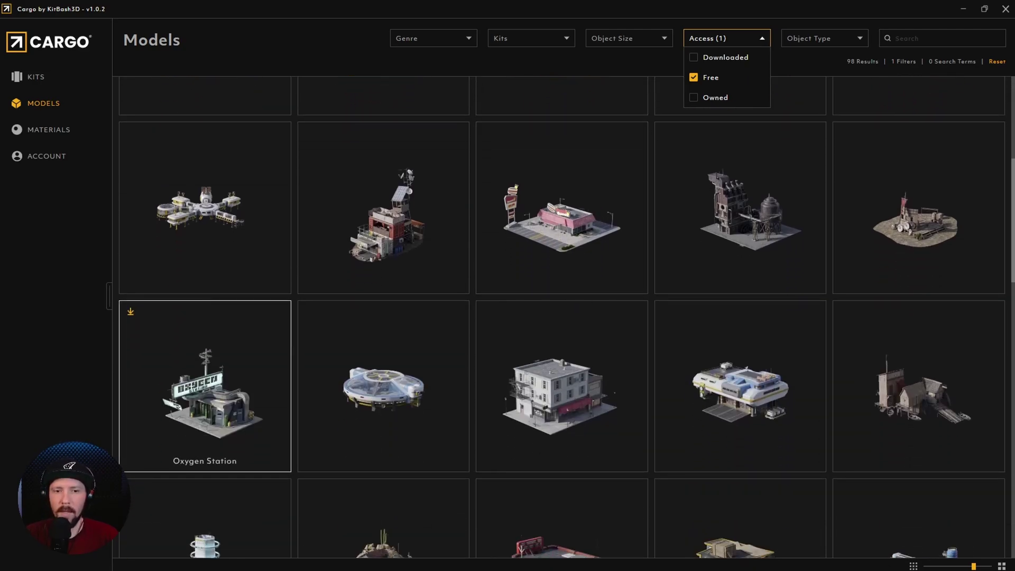
left_click(201, 402)
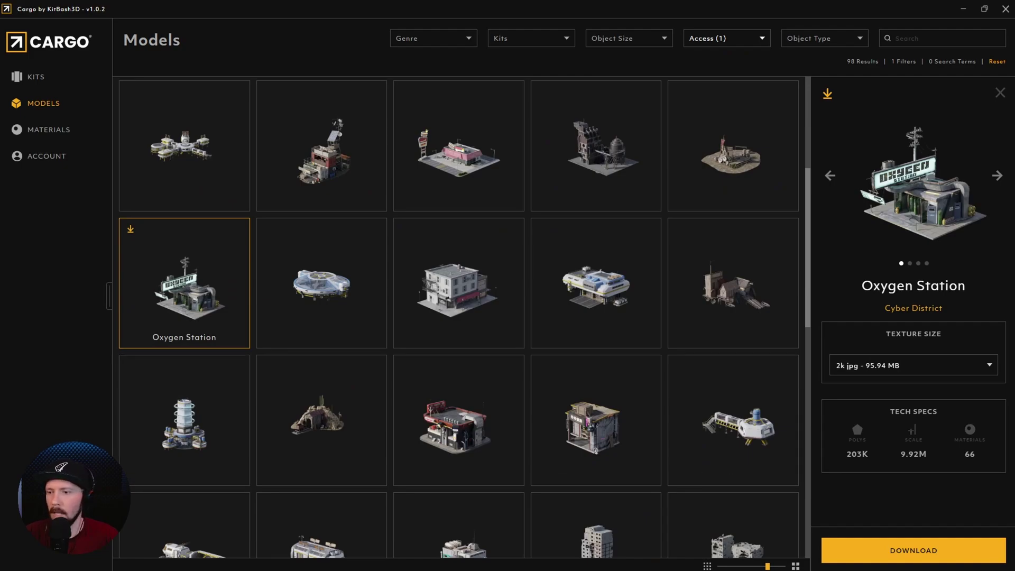
left_click(913, 550)
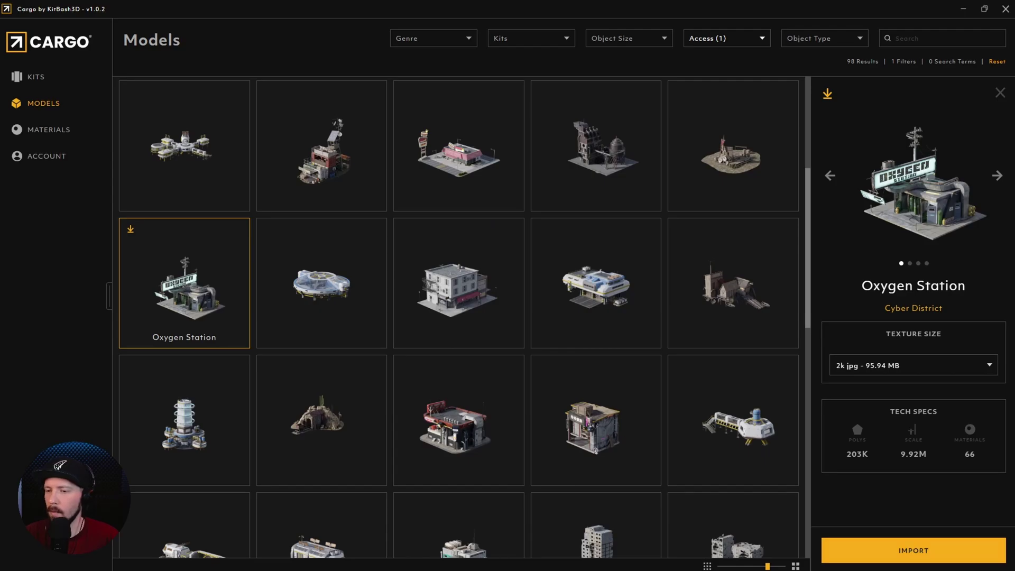
left_click(915, 551)
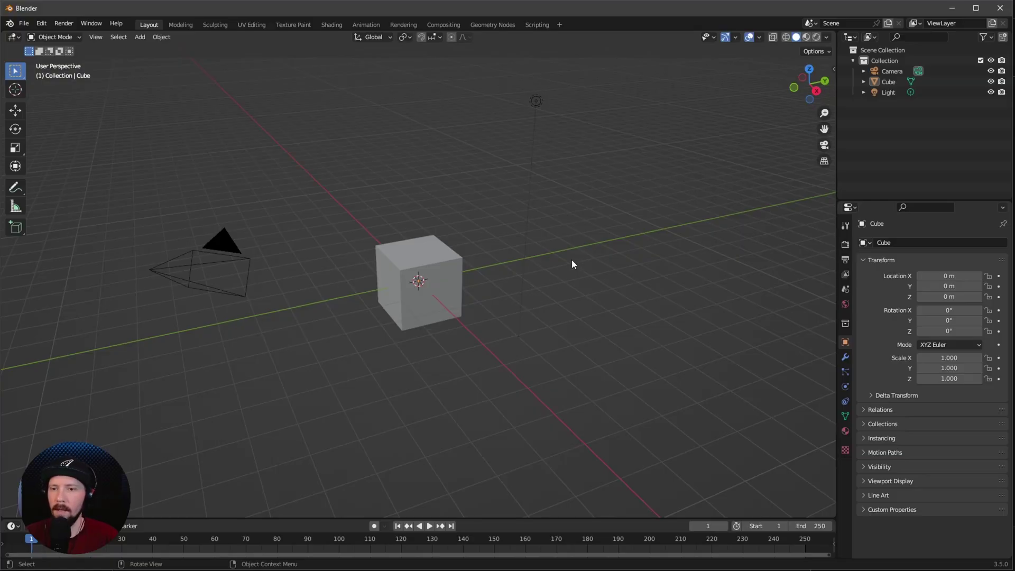
In Blender, select the imported Oxygen Station group and set the viewport shading to Material Preview.
middle_click_drag(496, 293, 566, 304)
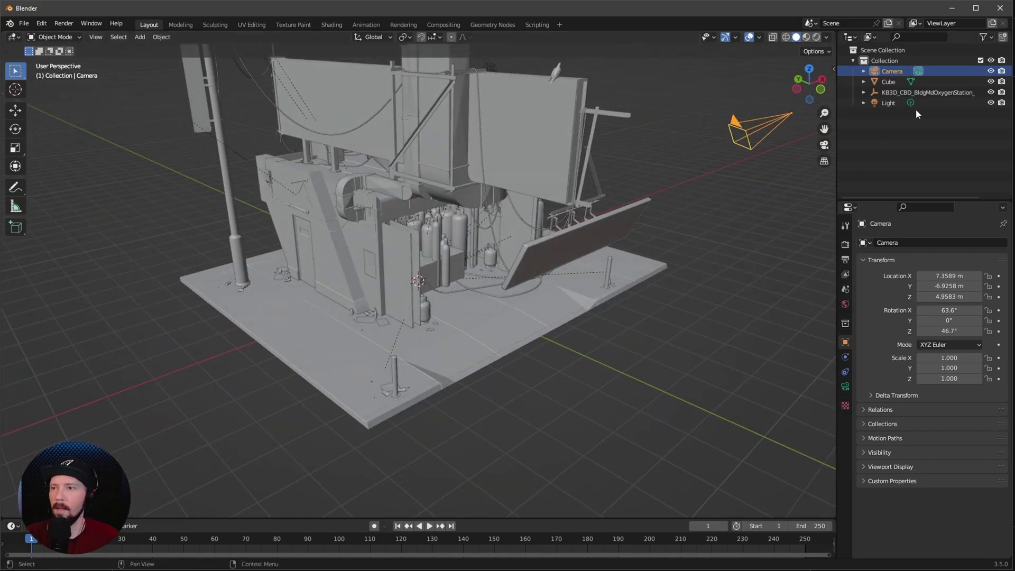
left_click(933, 94)
middle_click_drag(497, 284, 509, 285)
key("z")
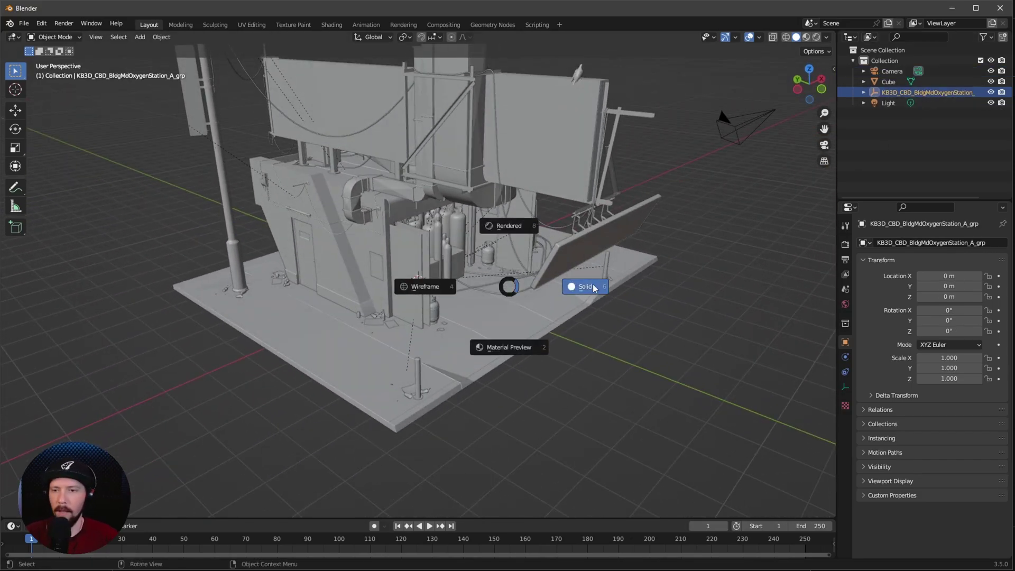
left_click(552, 316)
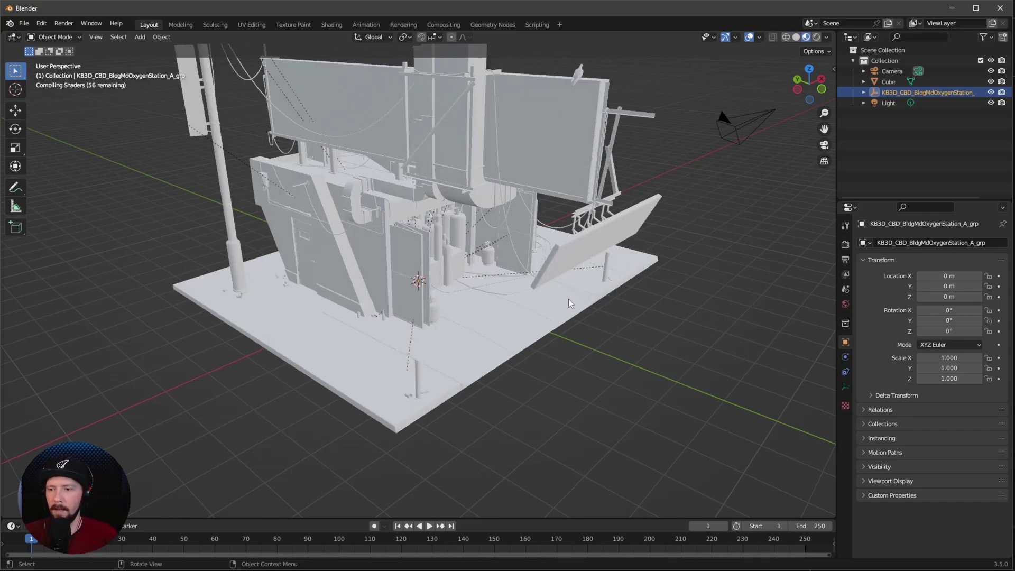
middle_click_drag(613, 300, 581, 310)
scroll(581, 310, "up", 4)
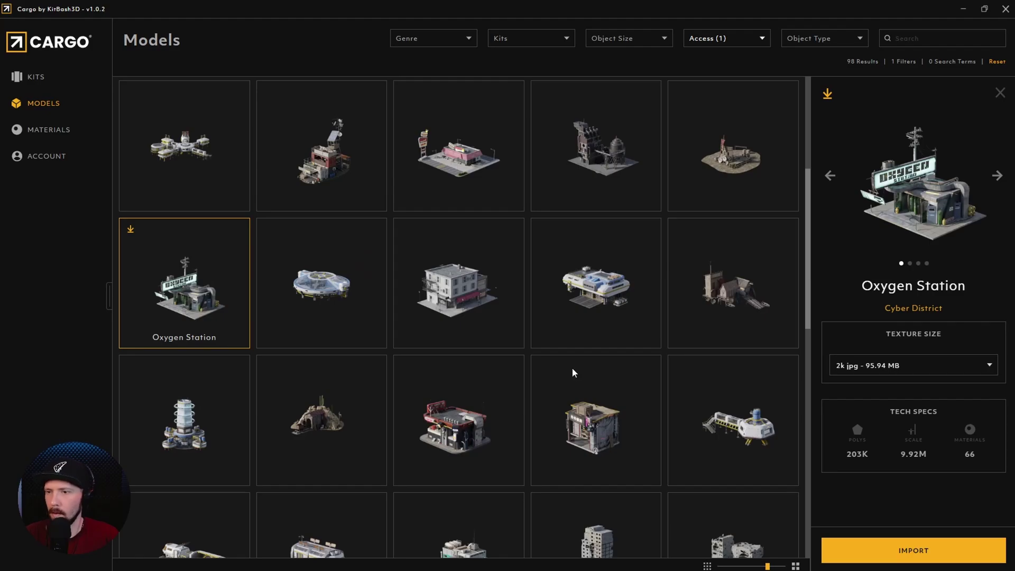
In Cargo, download the free Street Light model from Cyber Streets with 2k jpg textures.
scroll(572, 373, "down", 10)
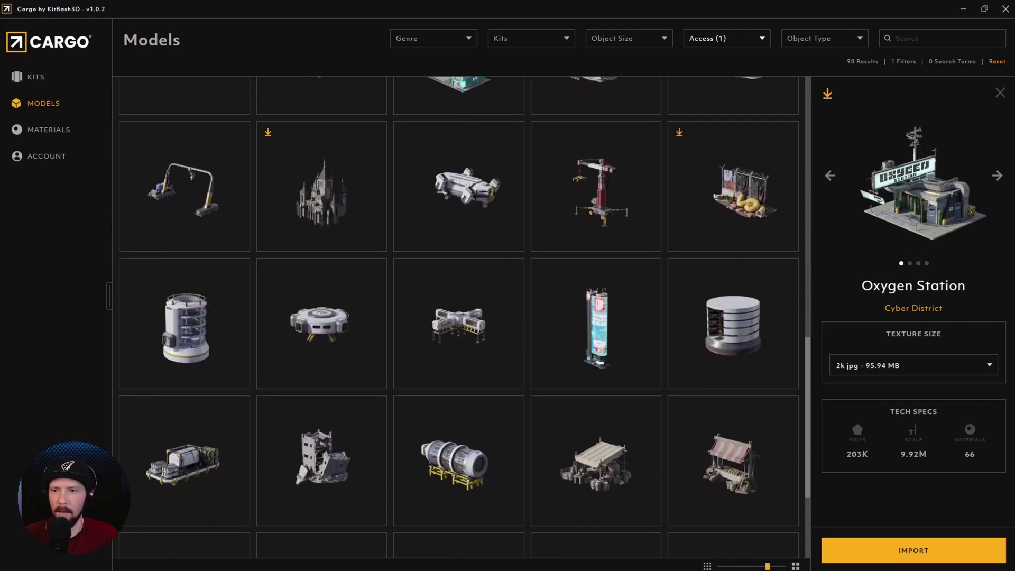
scroll(572, 373, "down", 8)
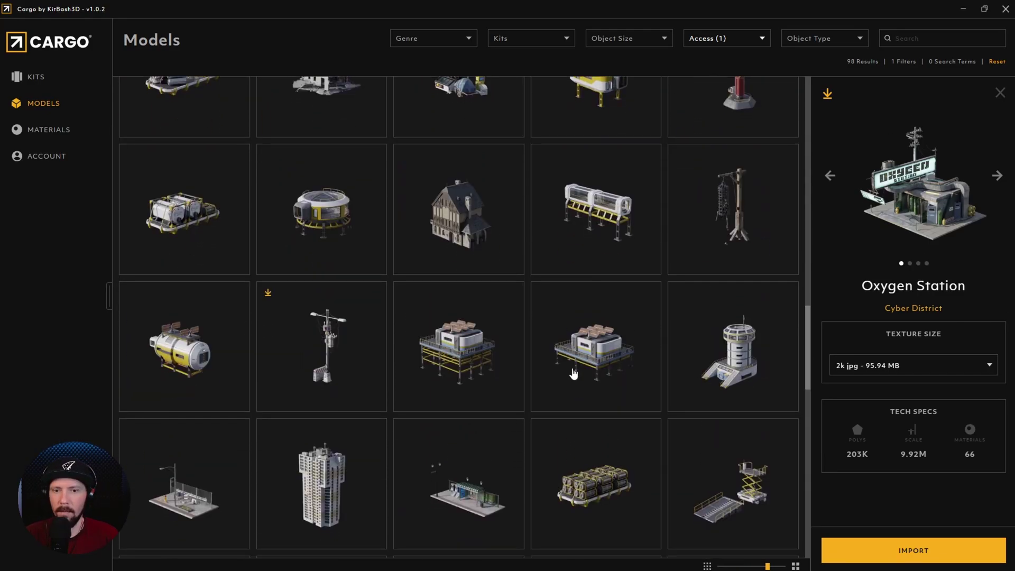
left_click(323, 349)
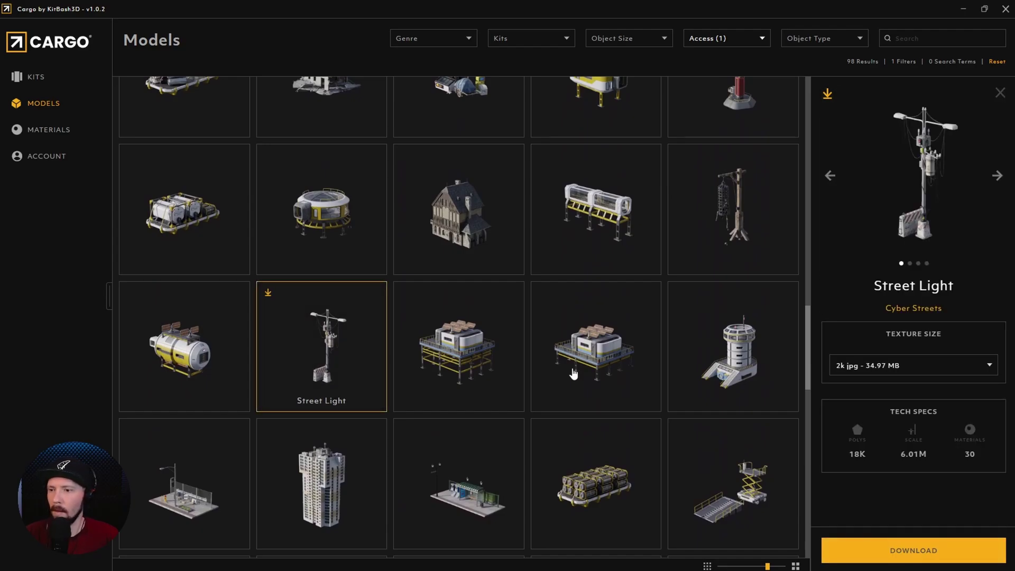
left_click(913, 550)
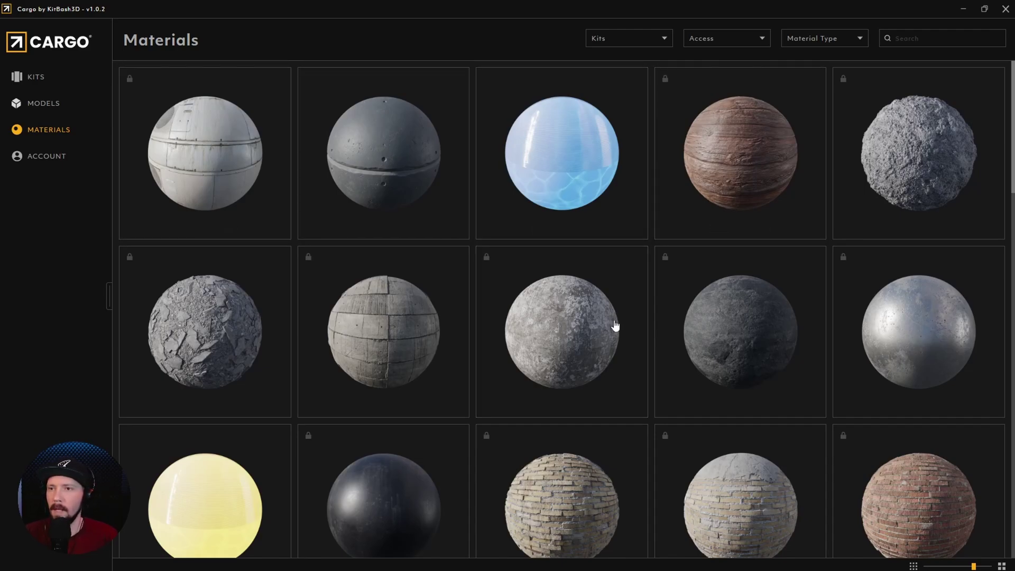
Filter the materials to free ones and download the Patchy Grass material at 2k jpg.
left_click(727, 38)
left_click(709, 77)
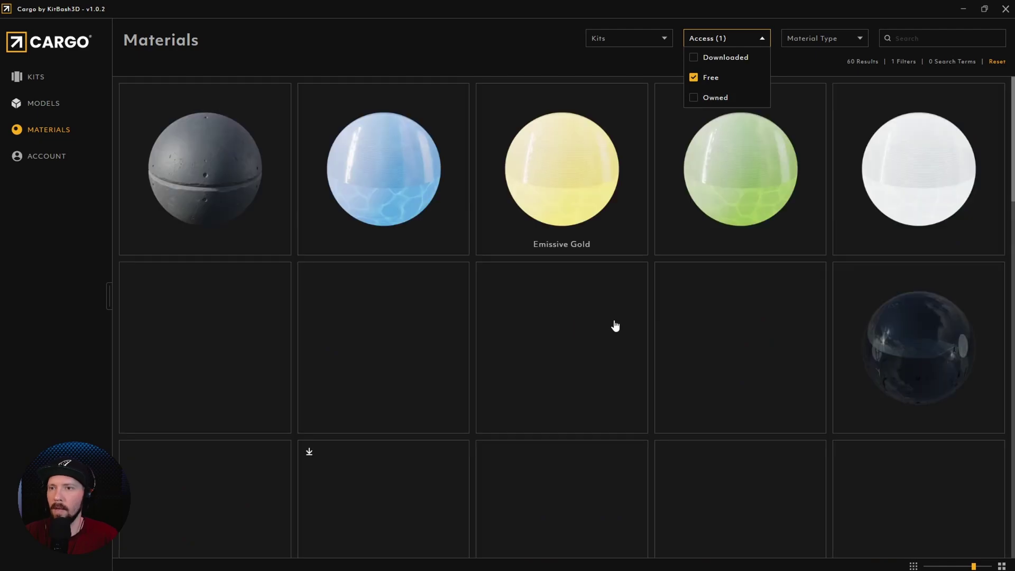
scroll(615, 325, "down", 3)
left_click(615, 326)
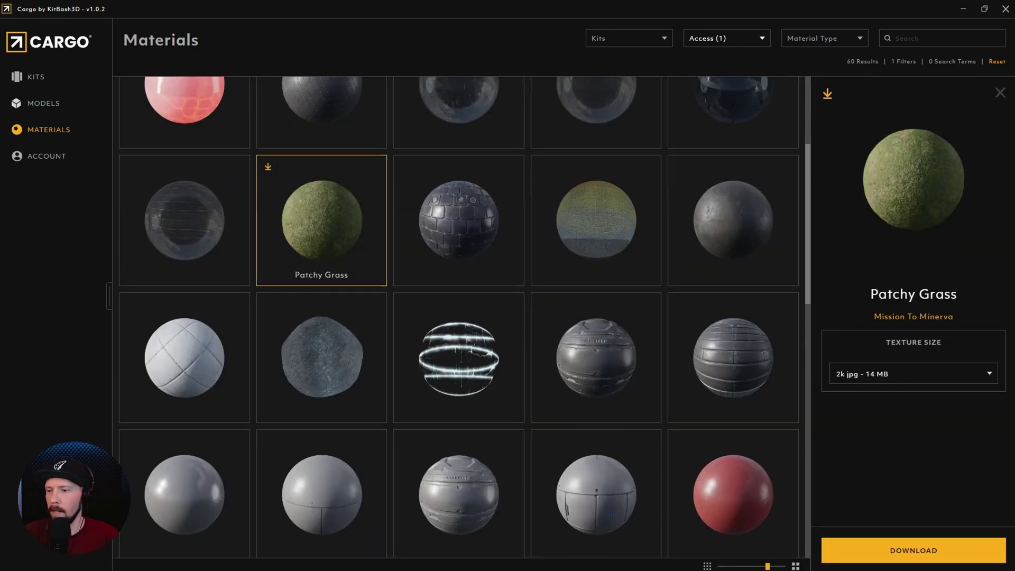
left_click(913, 551)
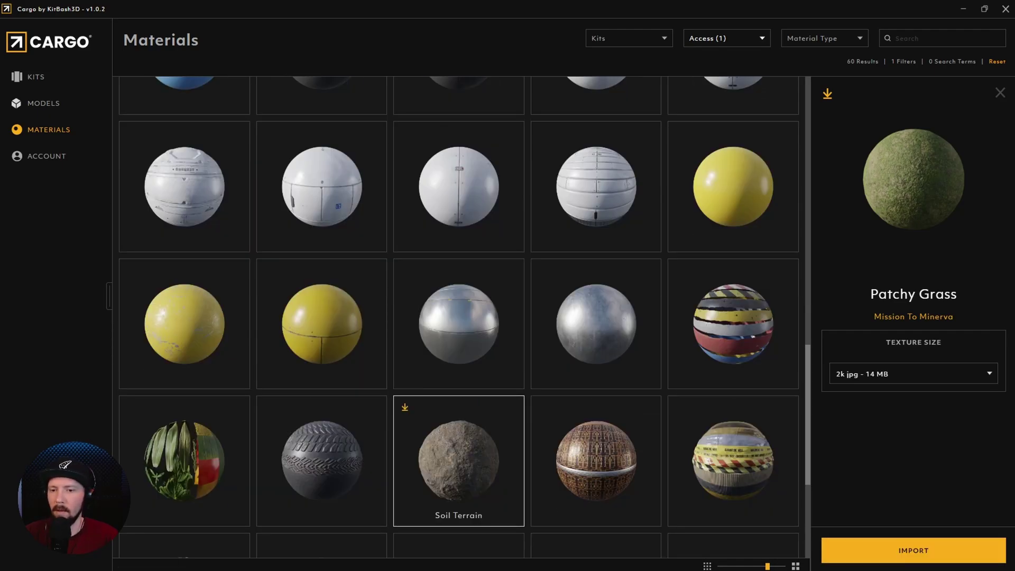
Download the Soil Terrain material at 2k jpg and import it into Blender.
left_click(458, 460)
left_click(913, 550)
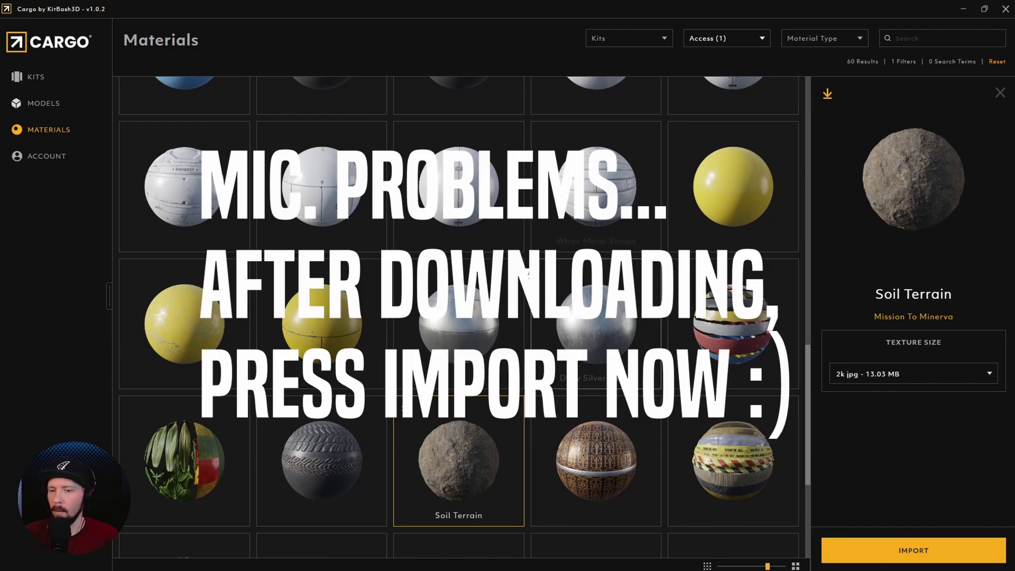
left_click(914, 551)
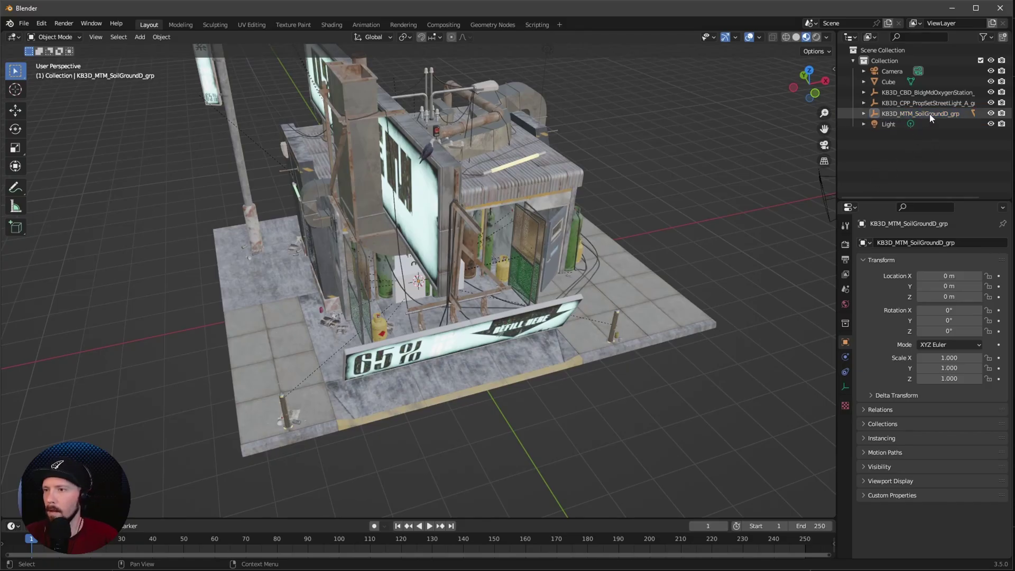
In Blender, inspect the imported soil ground group and select the main mesh inside it.
left_click(928, 115)
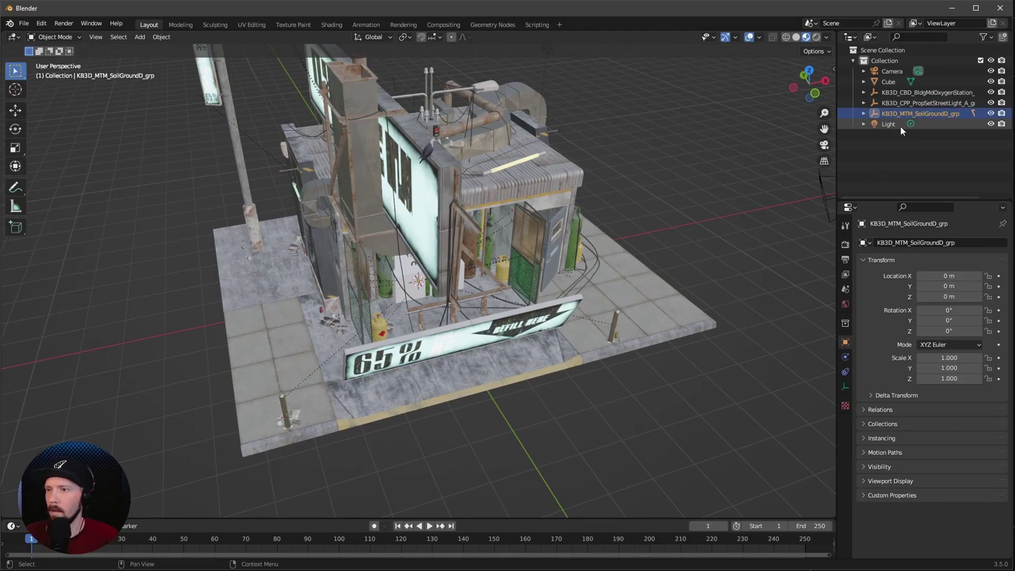
left_click(864, 114)
left_click(909, 125)
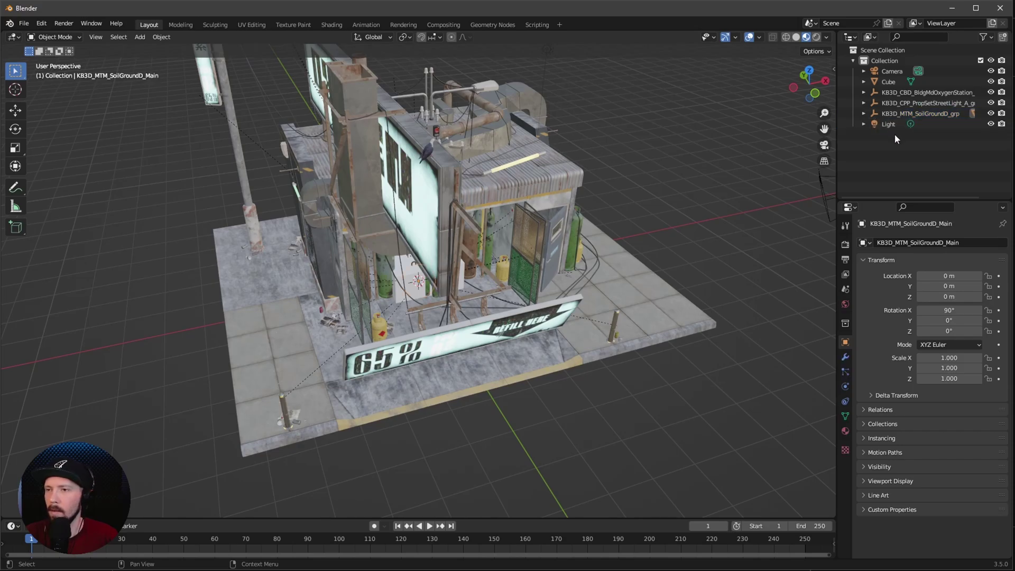
Return to Cargo and import the downloaded Patchy Grass material into Blender.
key("alt+Tab")
scroll(459, 370, "up", 10)
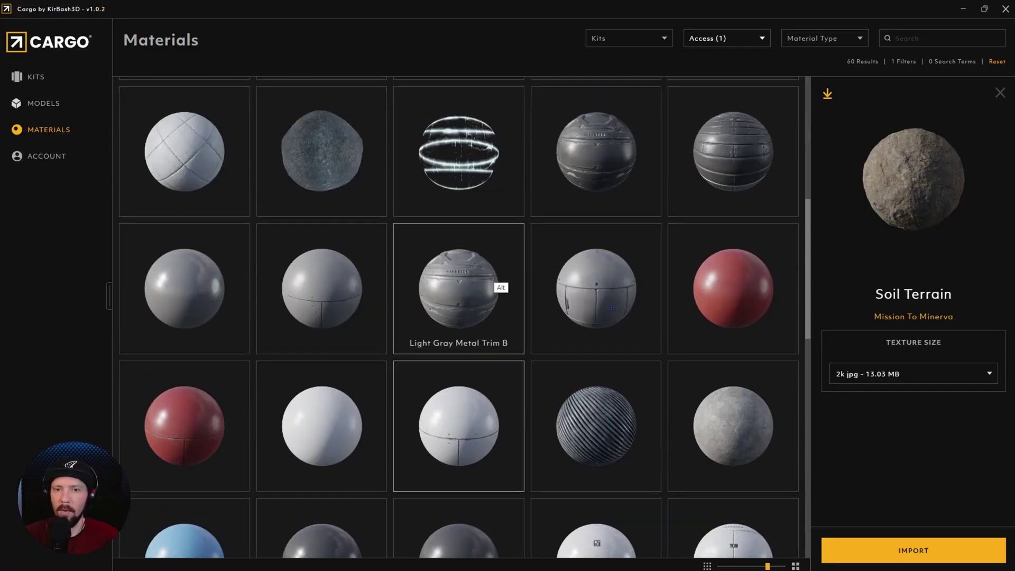
left_click(322, 243)
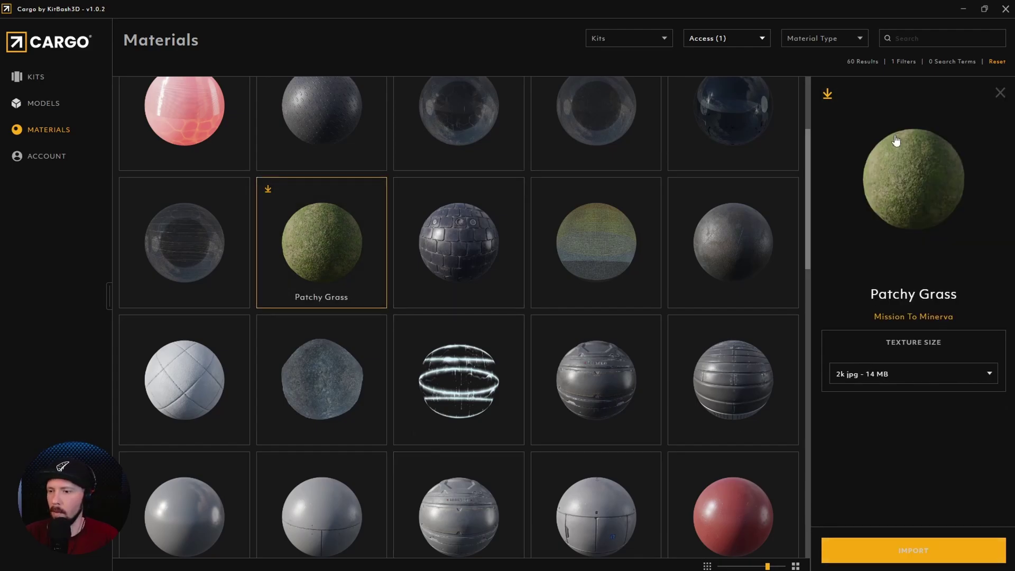
left_click(913, 551)
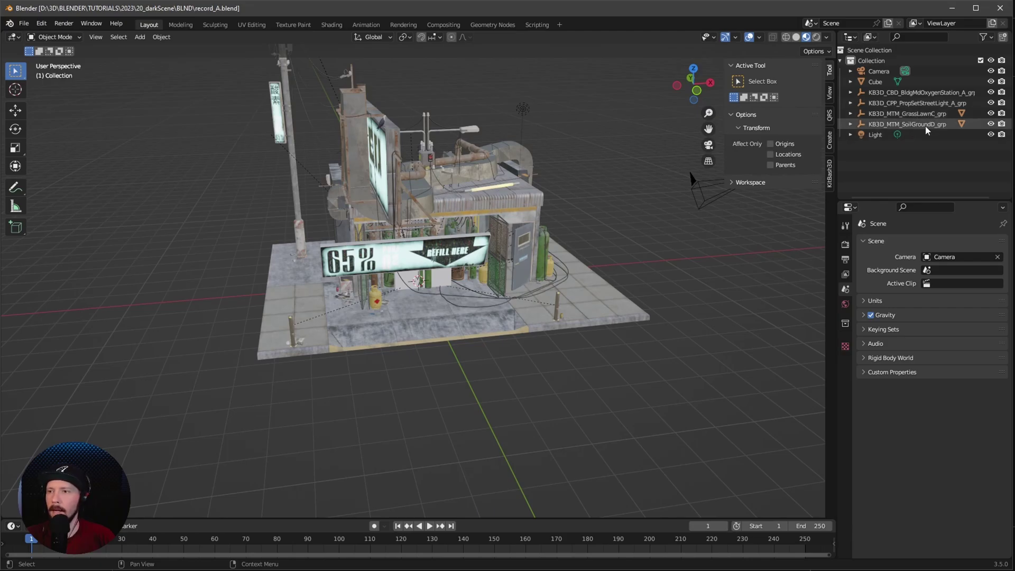
Set the default cube's dimensions to 14 m in X, 11 m in Y and 6.2 m in Z.
left_click(875, 83)
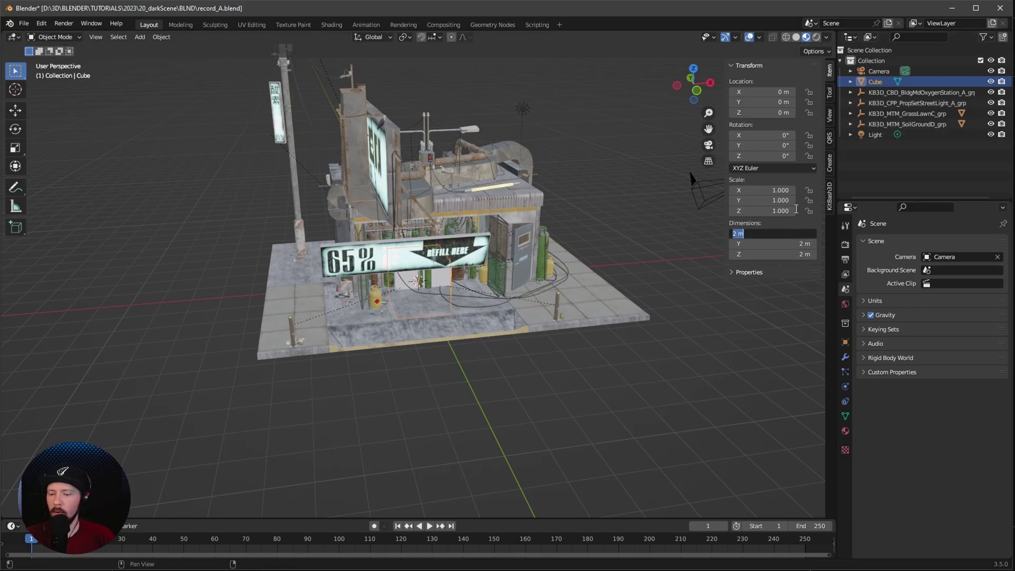
key("Tab")
type("11")
key("Tab")
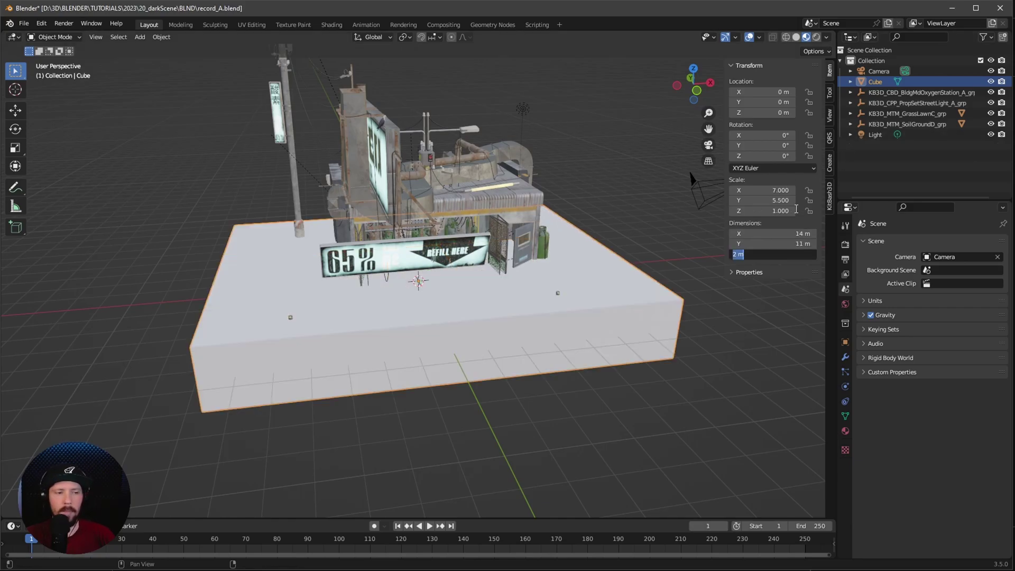
type("6.2")
key("Return")
Move the cube down about 3.04 m along Z so its top sits just beneath the station's base.
middle_click_drag(465, 370, 458, 314)
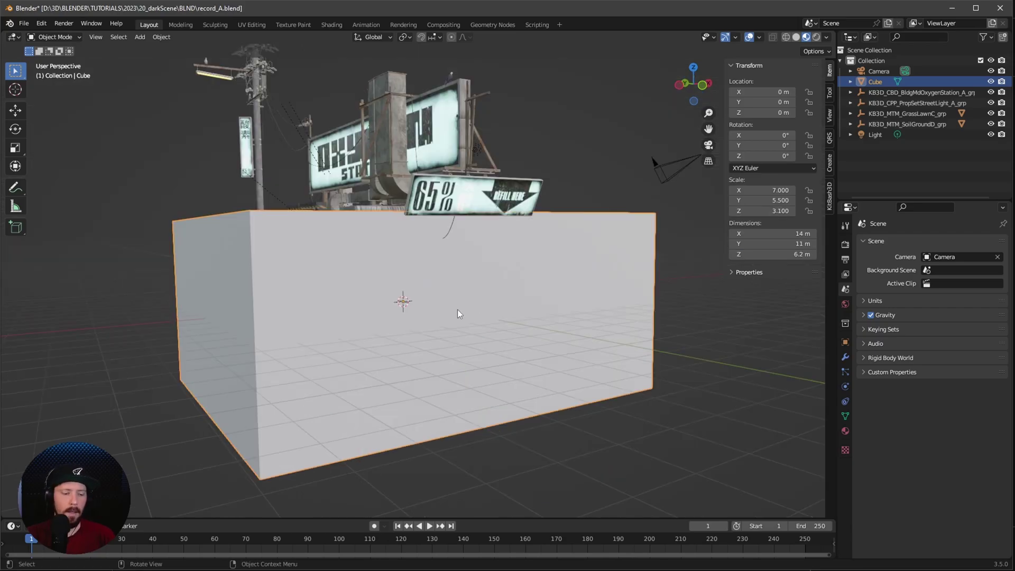
key("g")
key("z")
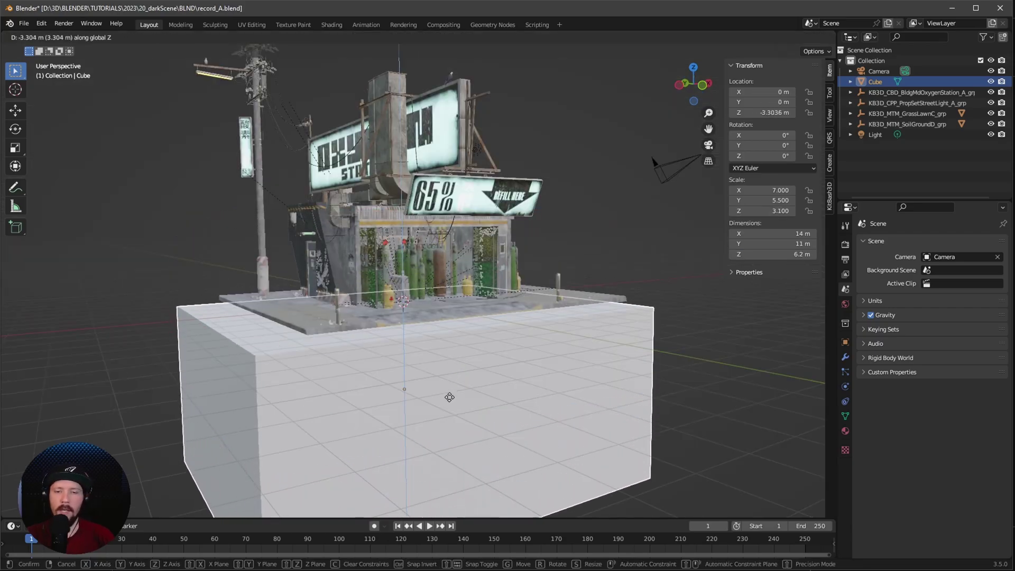
left_click(449, 386)
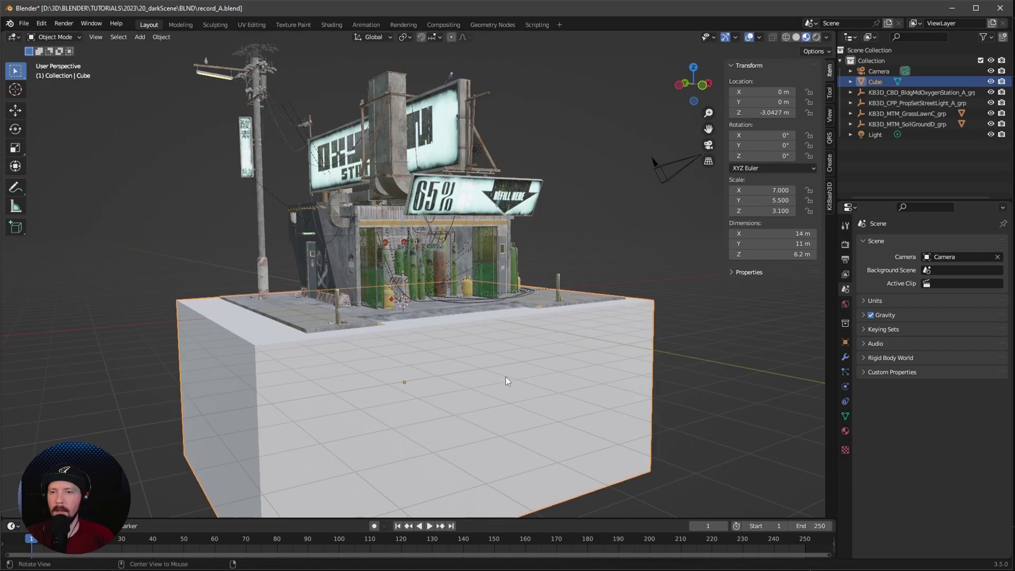
In front view, subdivide the whole cube mesh twice in Edit Mode.
middle_click_drag(505, 377, 471, 366)
key("KP_1")
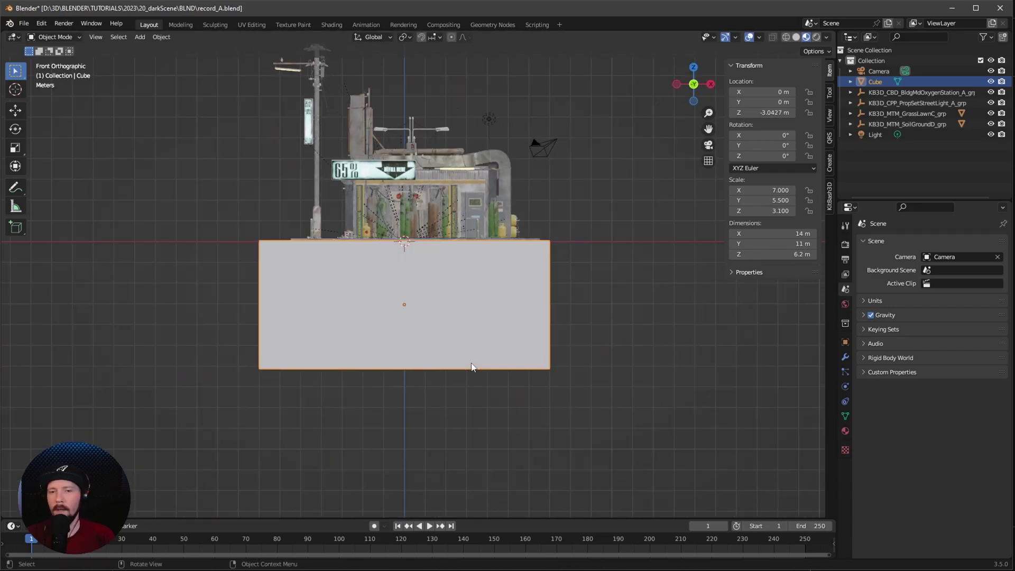
key("Tab")
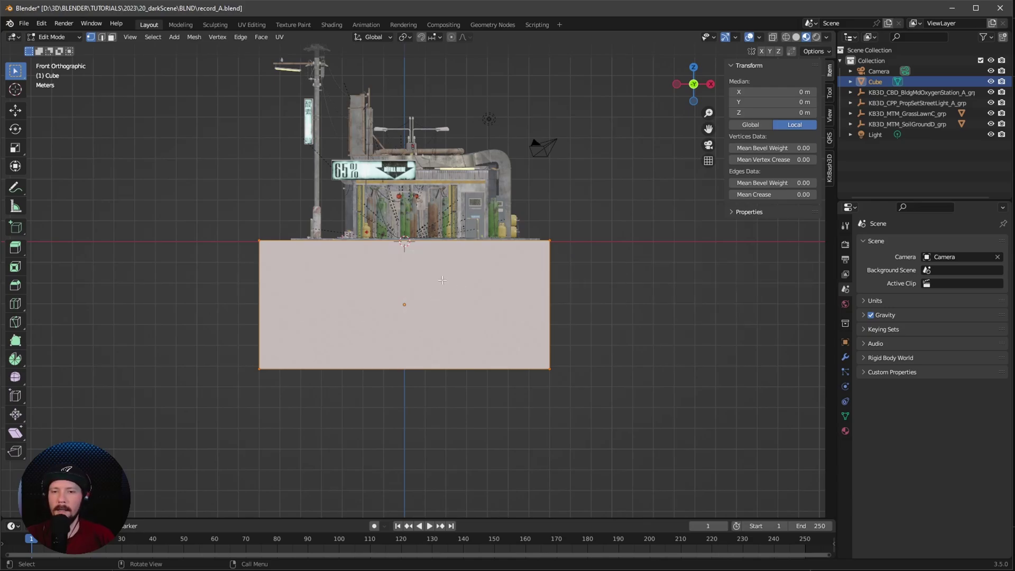
right_click(441, 275)
left_click(432, 272)
right_click(433, 275)
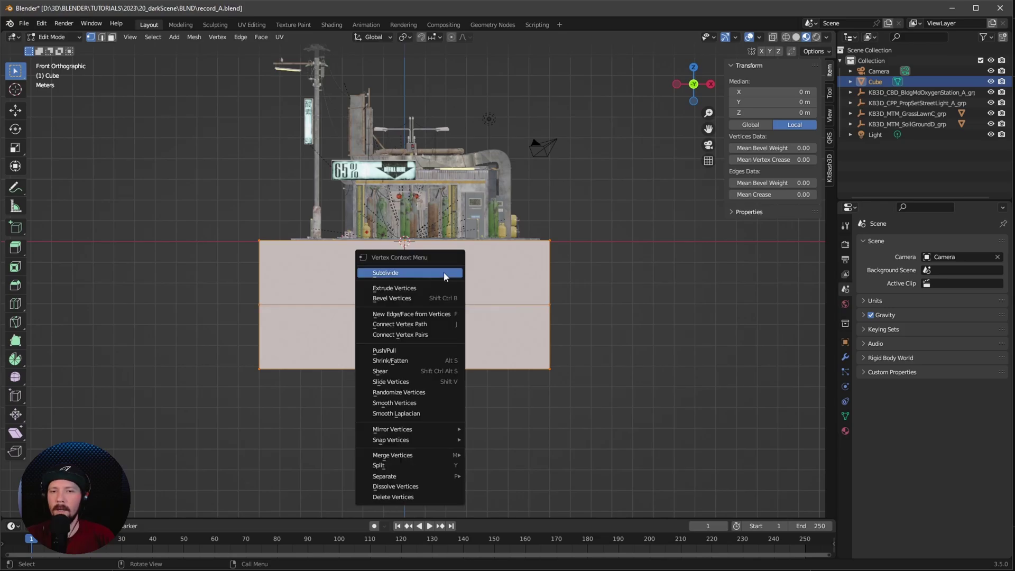
left_click(439, 272)
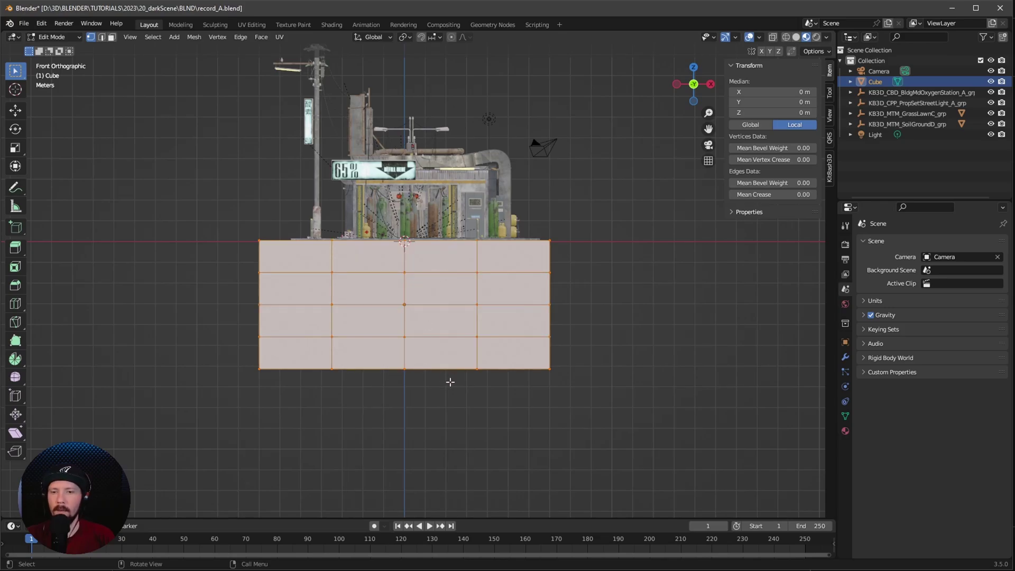
With X-ray on, select all of the cube's vertices below the top row in front view and scale them to about 0.91.
left_click(774, 38)
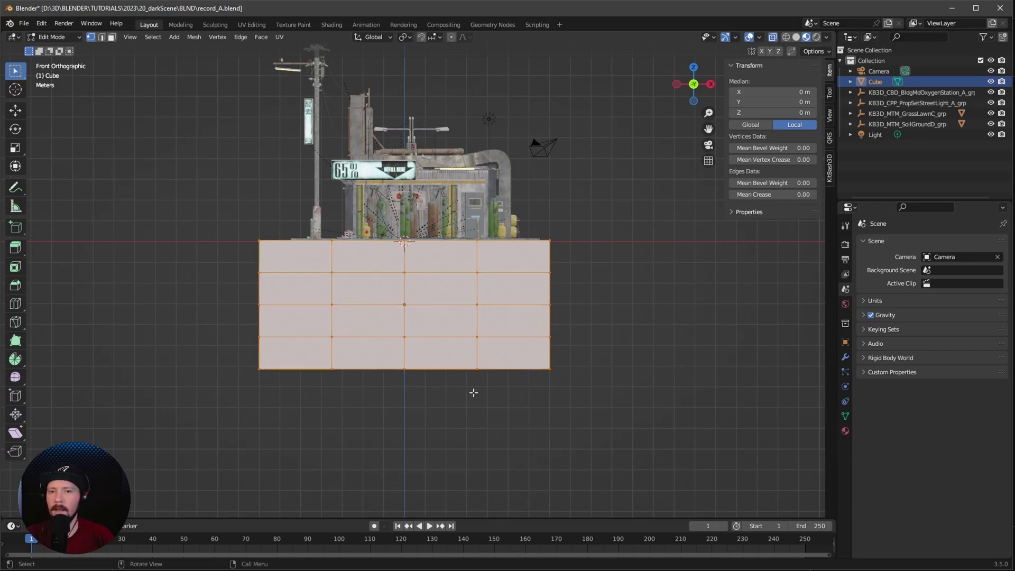
middle_click_drag(473, 368, 516, 301)
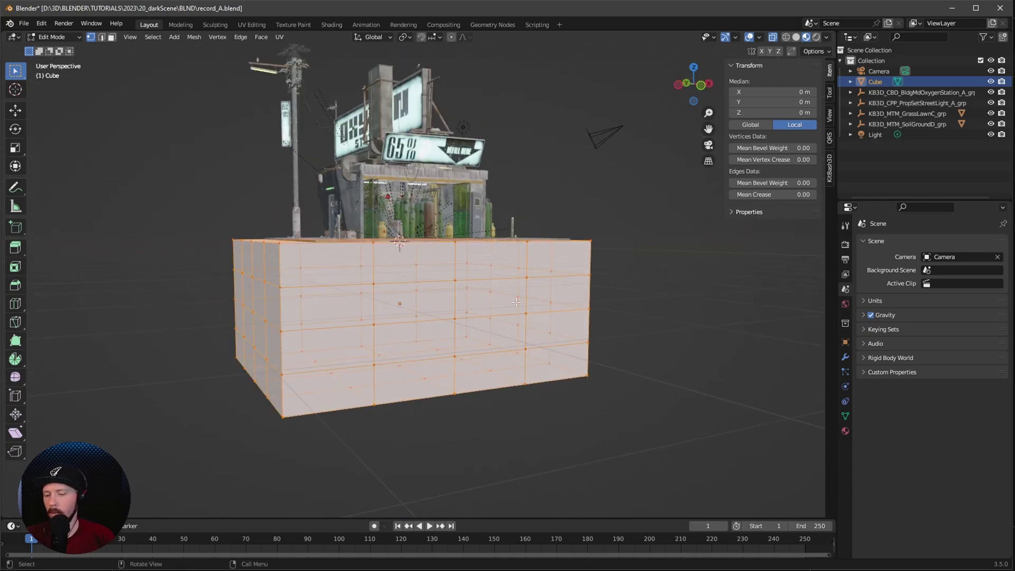
key("KP_1")
left_click_drag(613, 415, 250, 267)
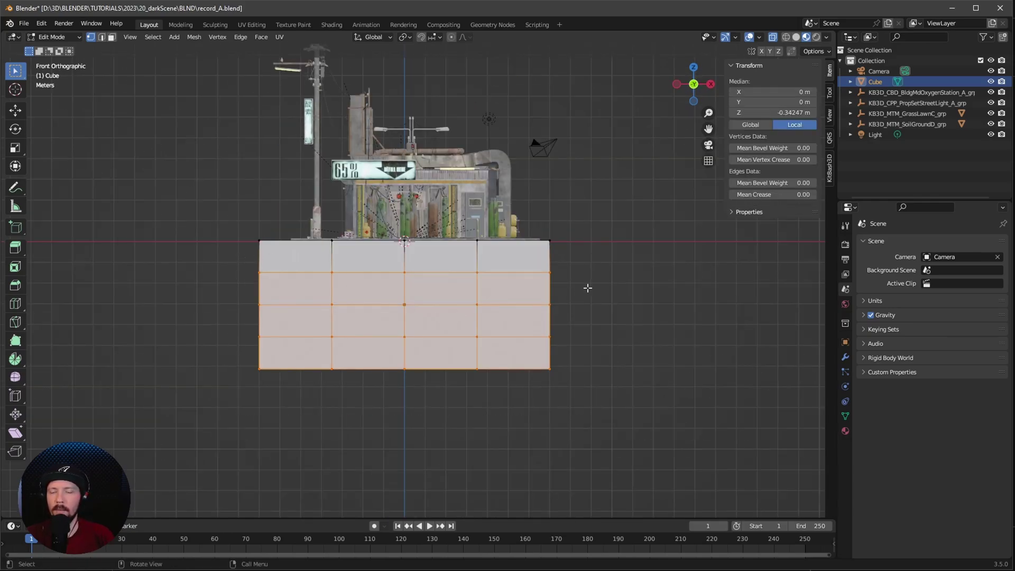
key("s")
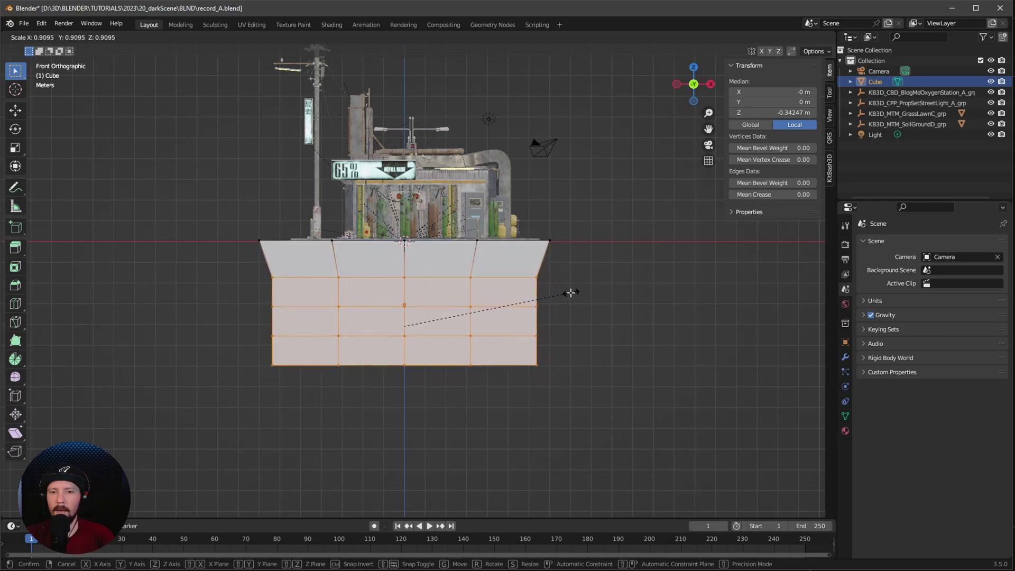
left_click(571, 292)
Continue the taper by scaling the block's lower three vertex rows inward, followed by its lower two rows.
left_click_drag(583, 399, 254, 295)
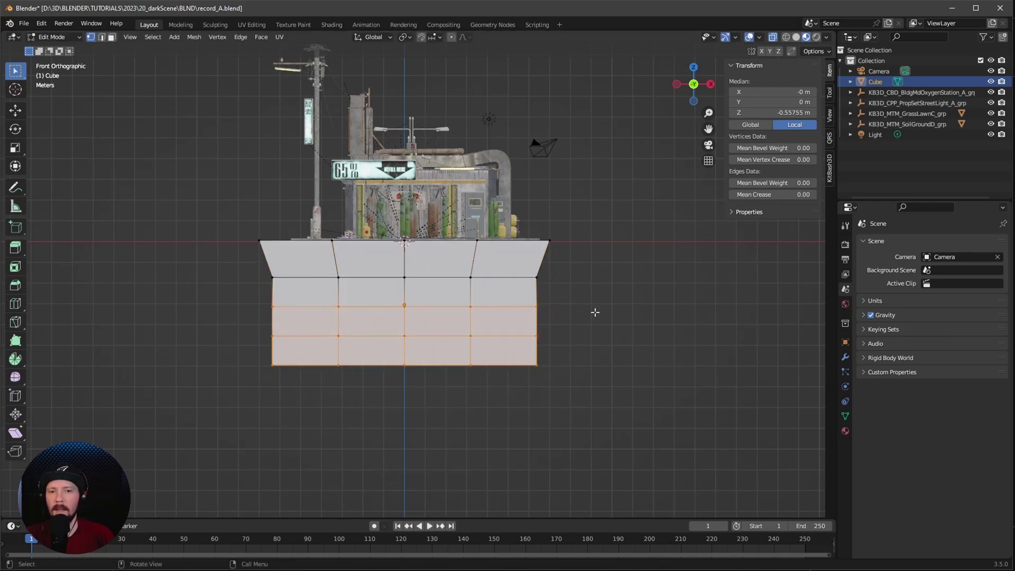
key("s")
left_click(570, 316)
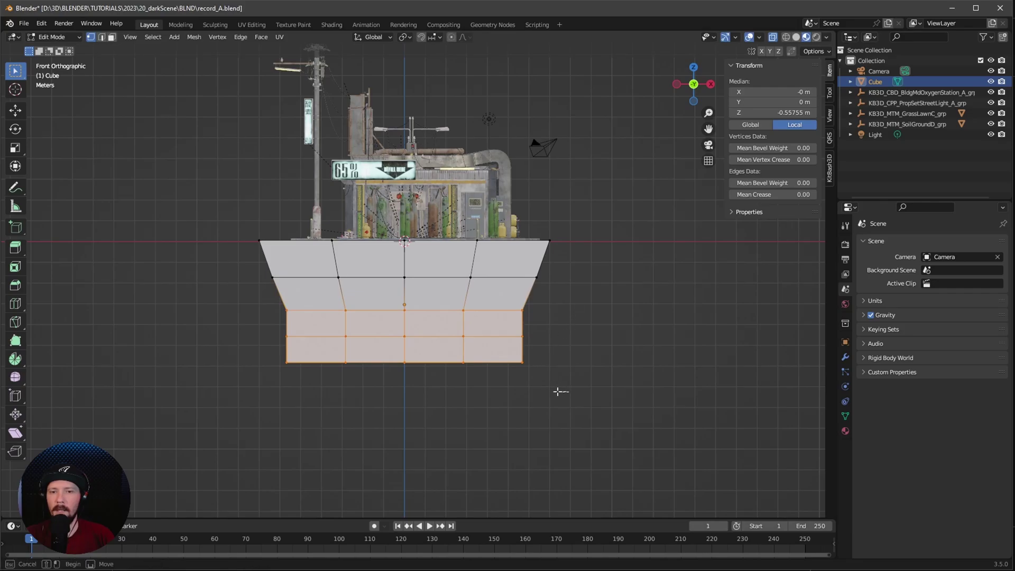
left_click_drag(557, 391, 264, 326)
key("s")
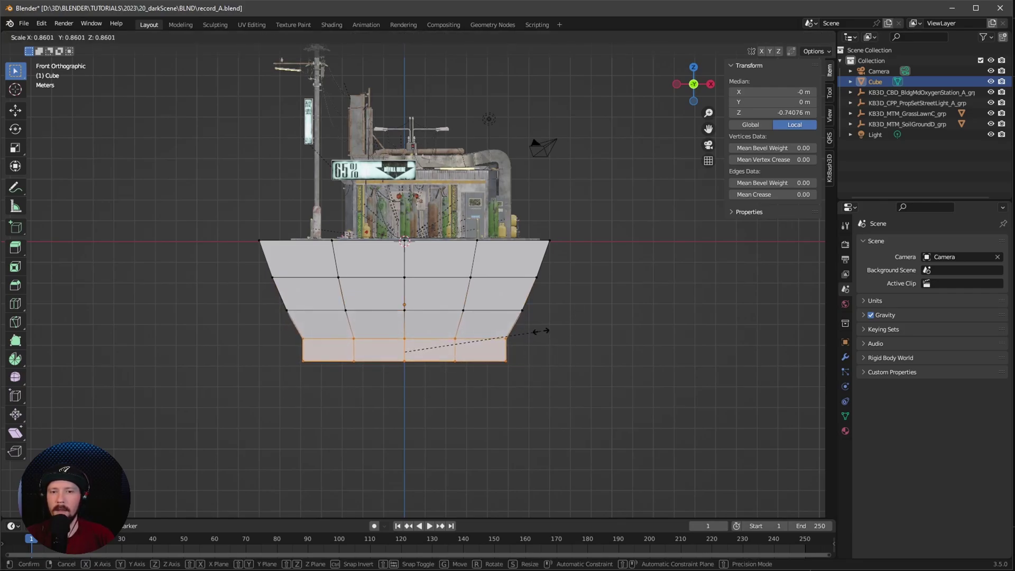
left_click(538, 328)
Scale only the bottom vertex row inward to round off the block's underside.
left_click_drag(548, 380, 299, 356)
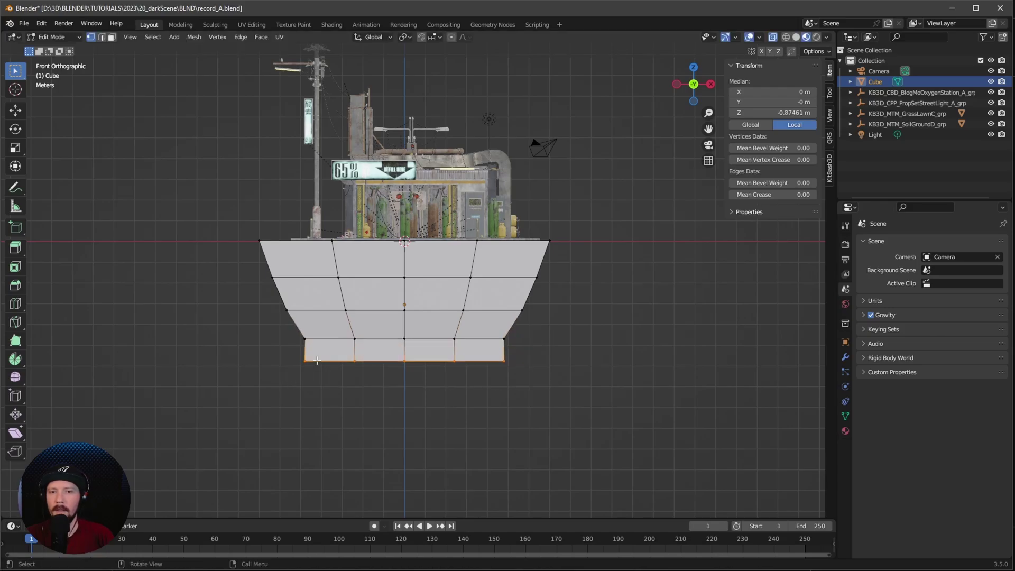
key("s")
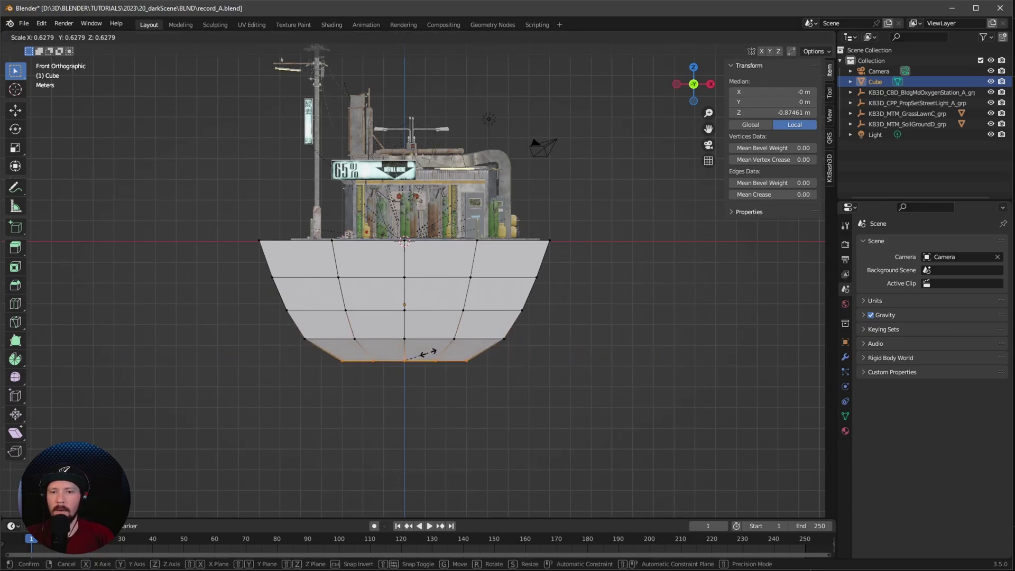
left_click(430, 350)
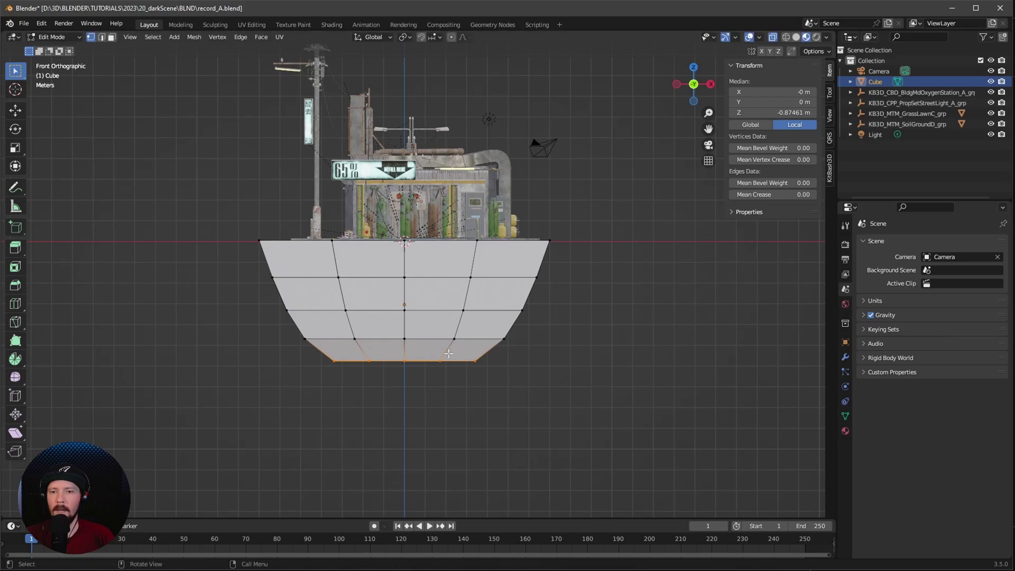
Return to Object Mode and apply Shade Auto Smooth to the tapered block.
middle_click_drag(449, 354, 458, 323)
key("Tab")
right_click(412, 308)
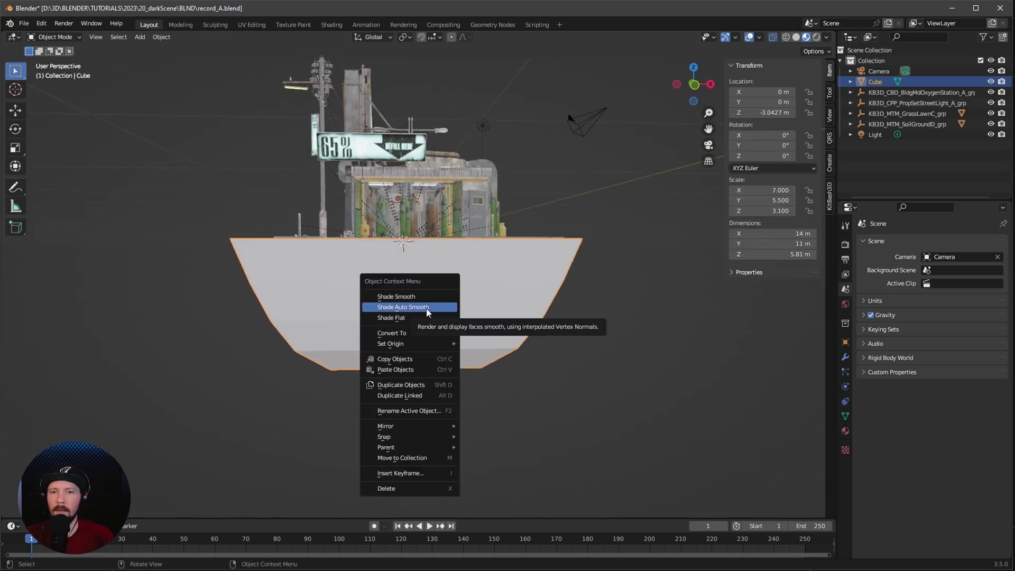
left_click(426, 307)
middle_click_drag(438, 318, 465, 339)
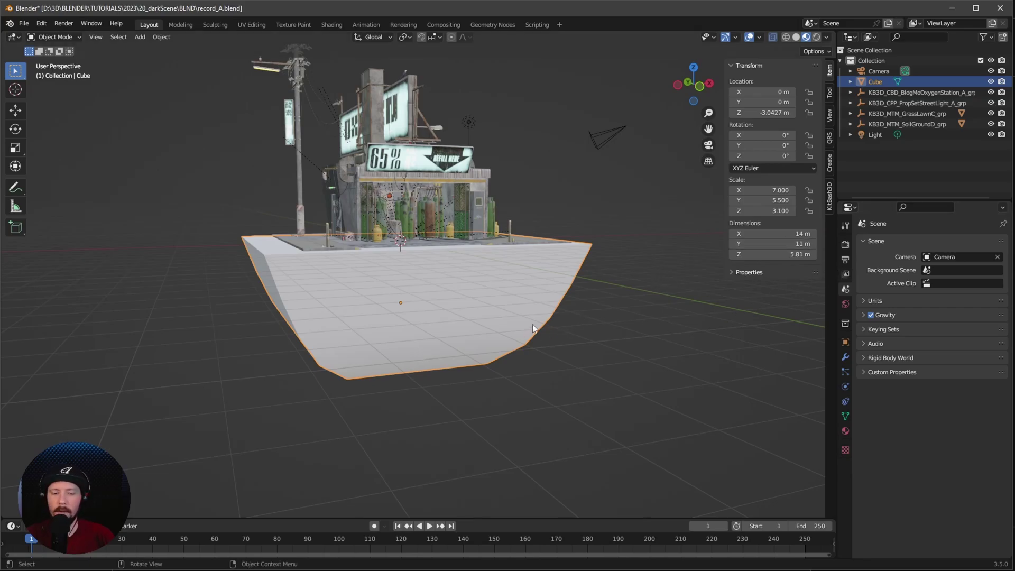
Show the viewport in rendered shading and set the render engine to Cycles using GPU Compute.
key("z")
left_click(536, 286)
middle_click_drag(559, 296, 519, 313)
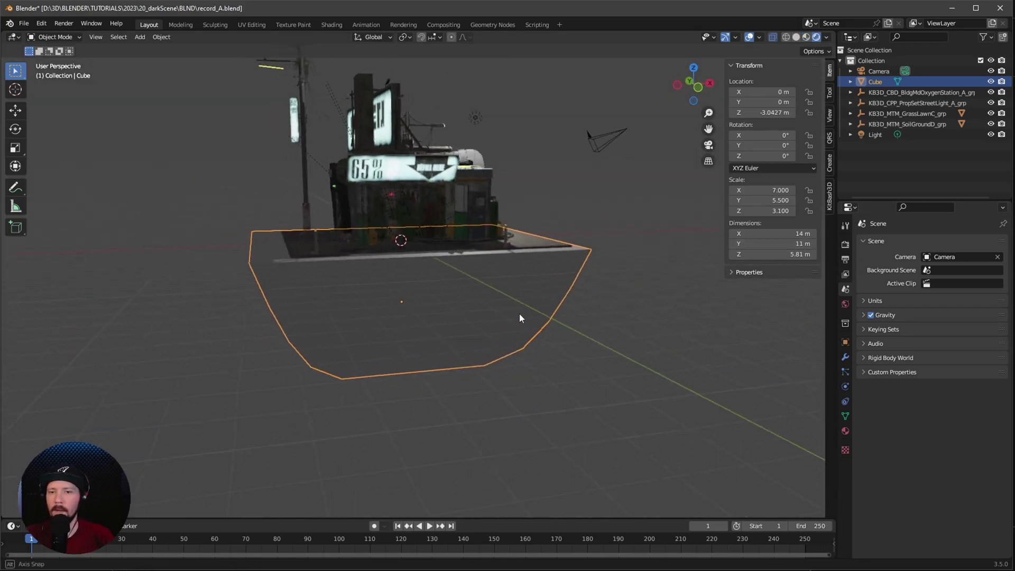
left_click(844, 245)
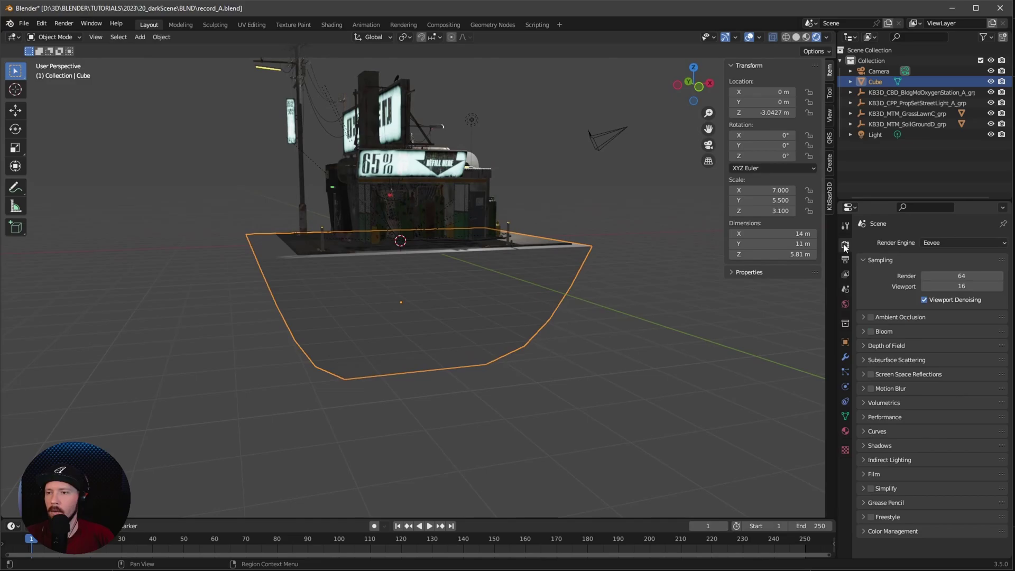
left_click(937, 244)
left_click(942, 278)
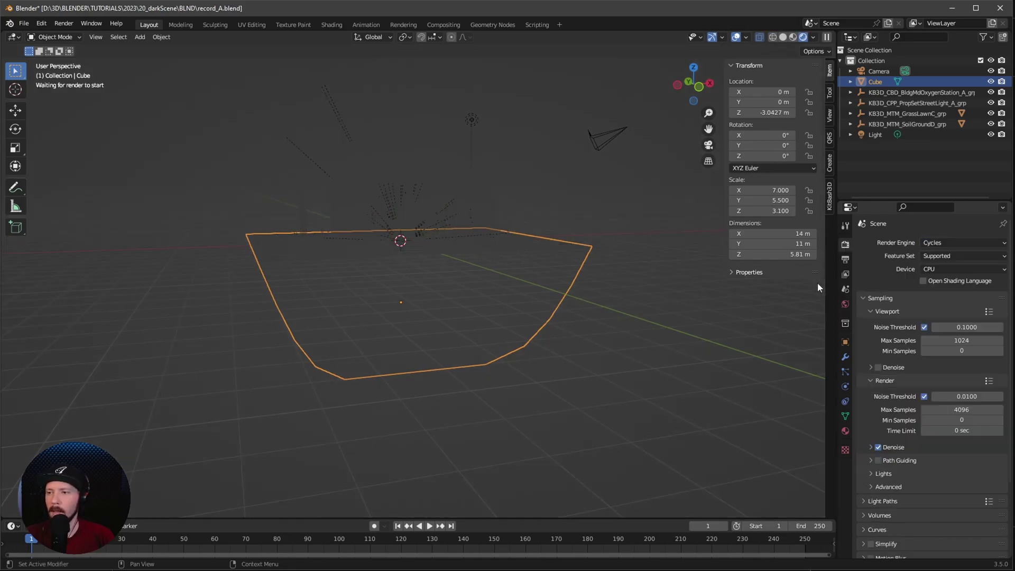
left_click(927, 267)
left_click(940, 281)
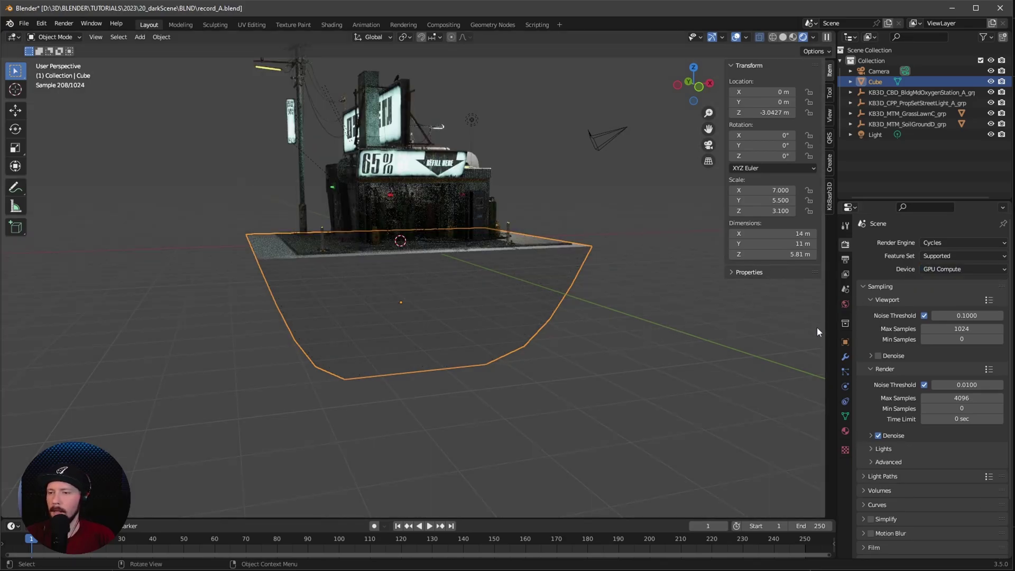
Enlarge the timeline area and turn it into a Shader Editor.
left_click_drag(450, 516, 451, 423)
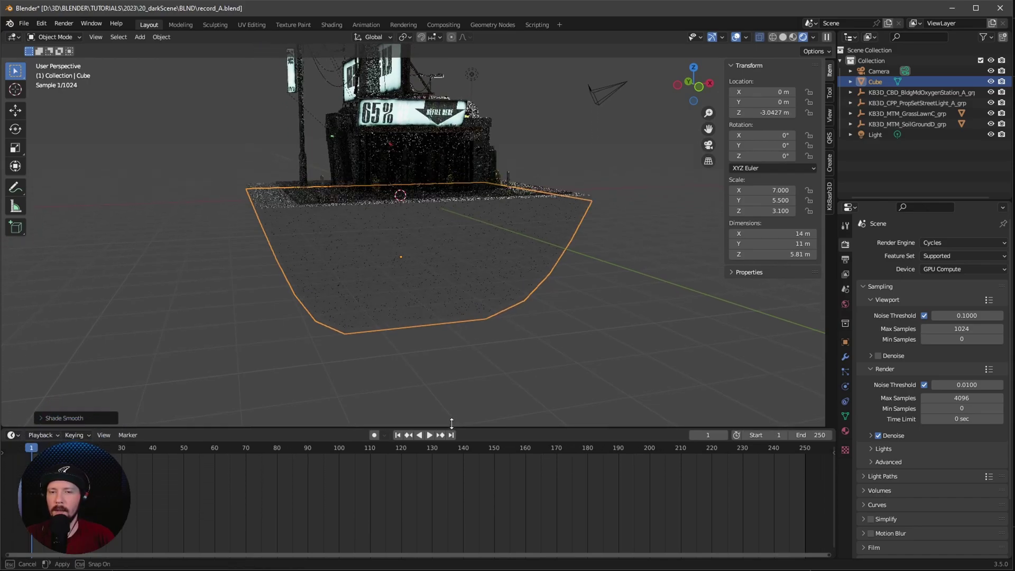
left_click(16, 432)
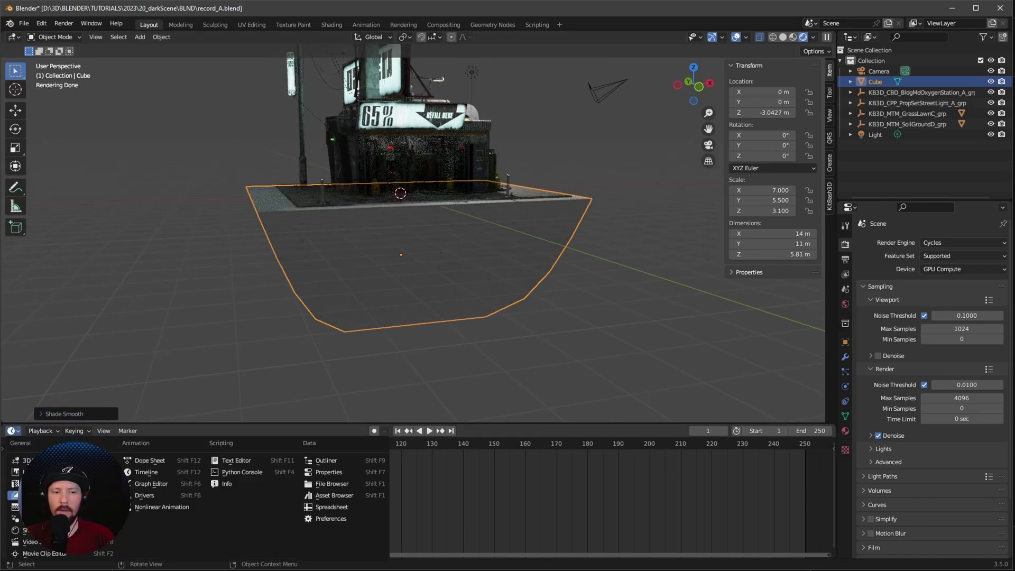
left_click(16, 530)
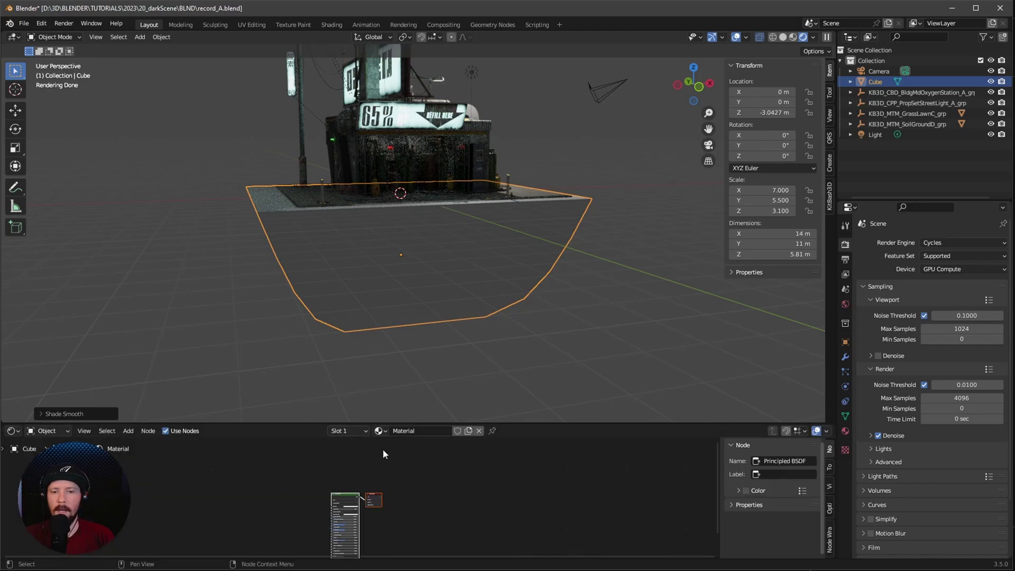
Replace the cube's default material with KB3D_MTM_SoilGroundD.
left_click(479, 431)
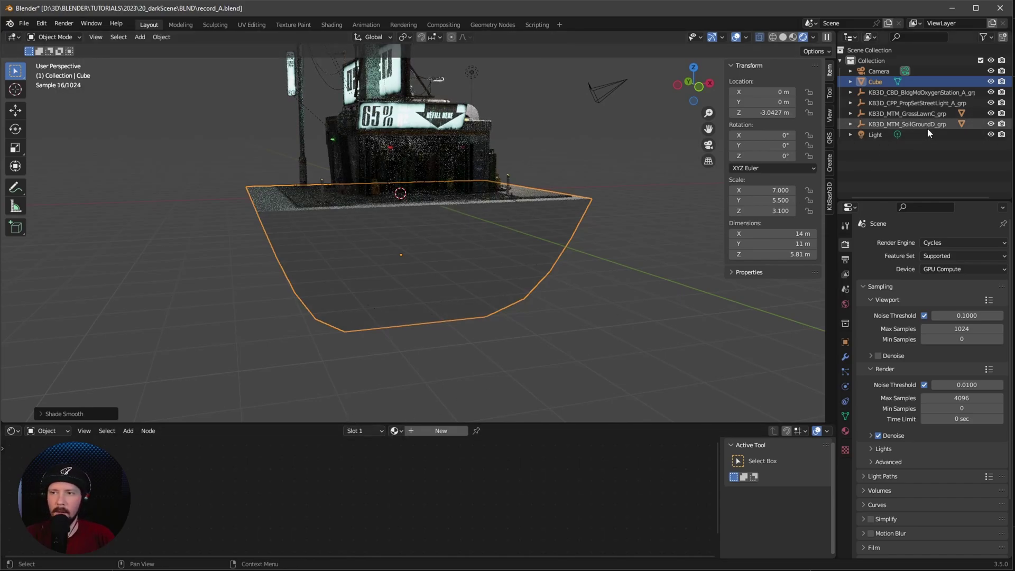
left_click(396, 431)
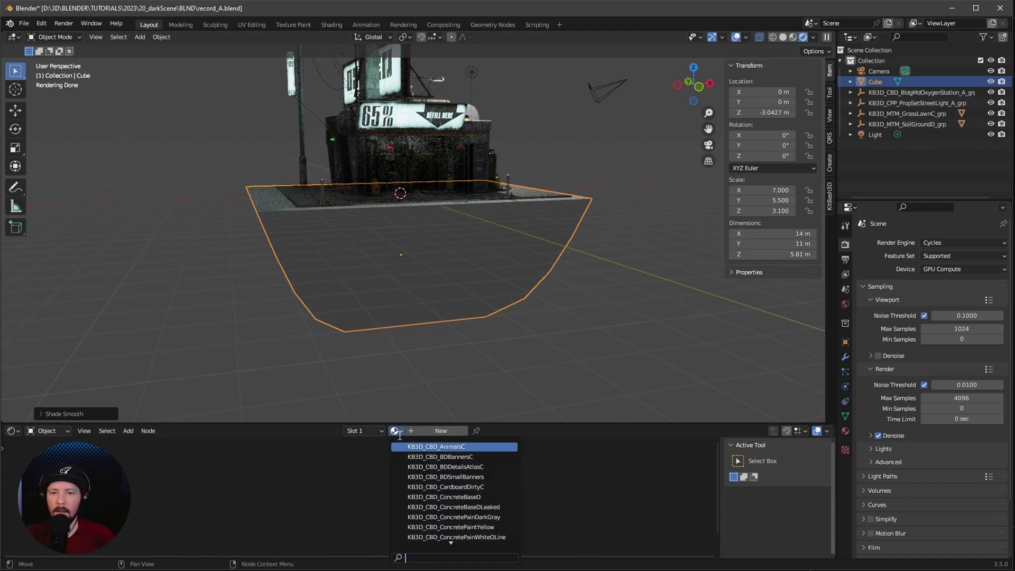
type("soil")
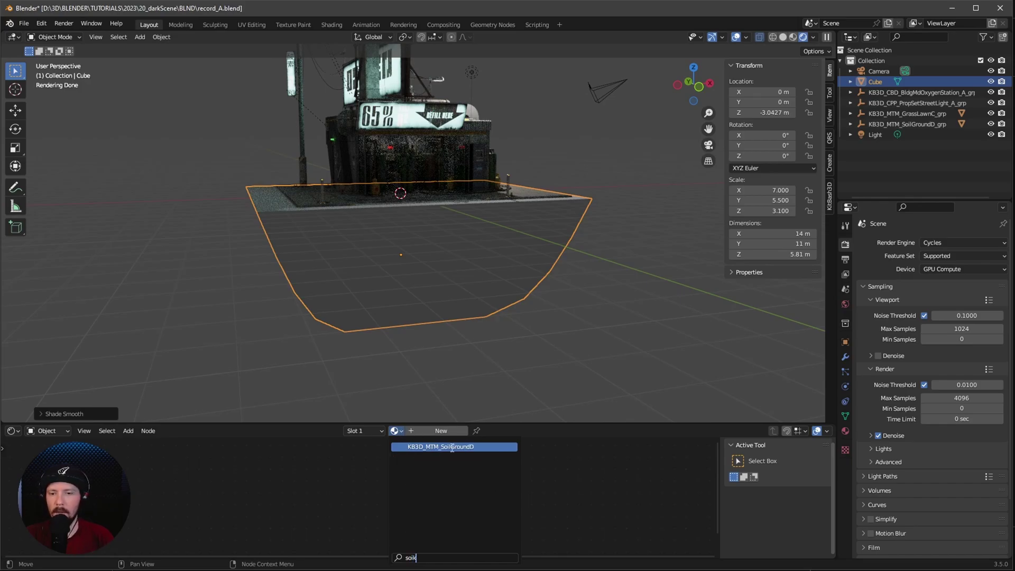
left_click(441, 447)
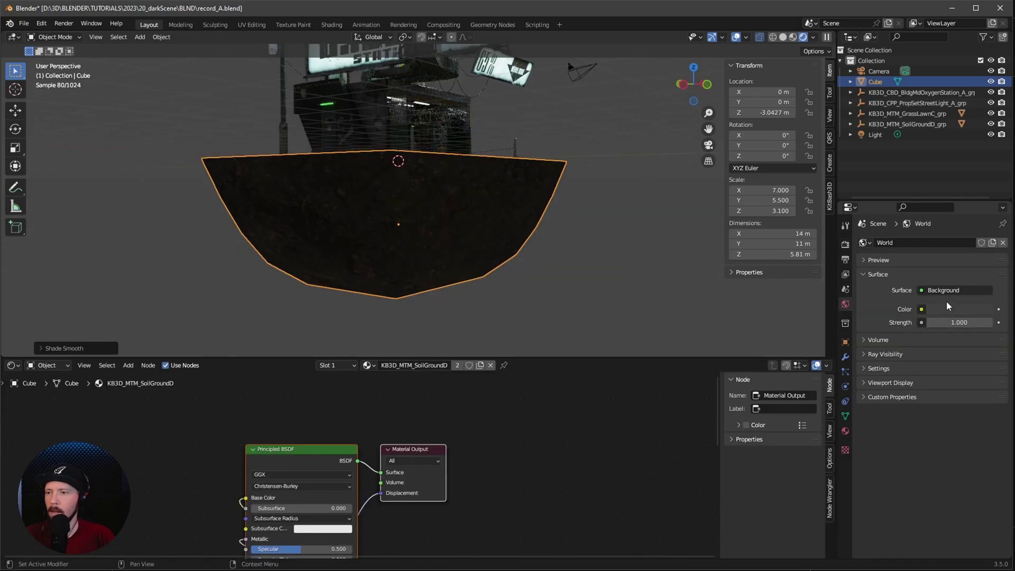
Brighten the world background color to near white to light the scene.
left_click(945, 311)
left_click_drag(983, 204, 983, 166)
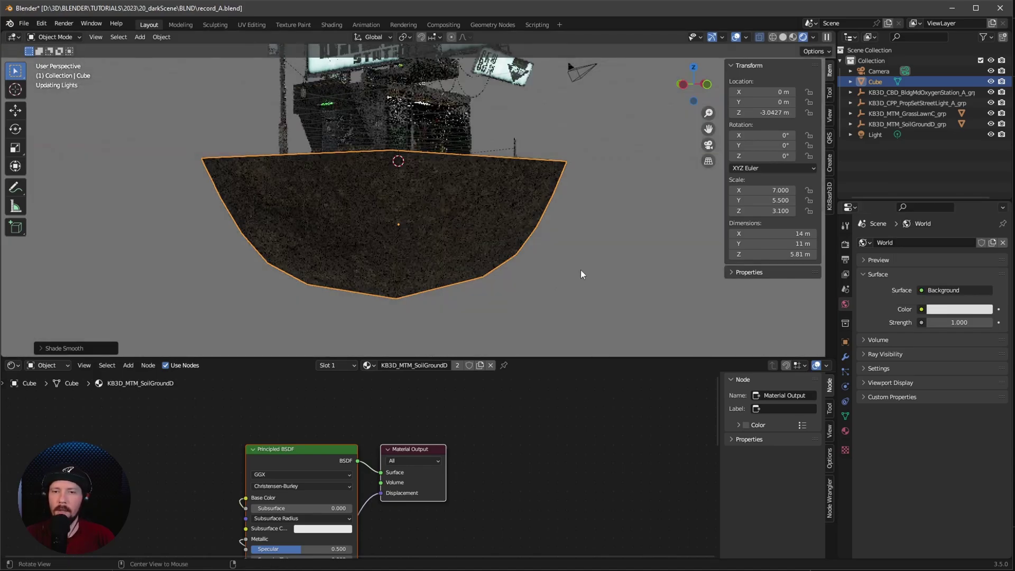
middle_click_drag(582, 273, 560, 287)
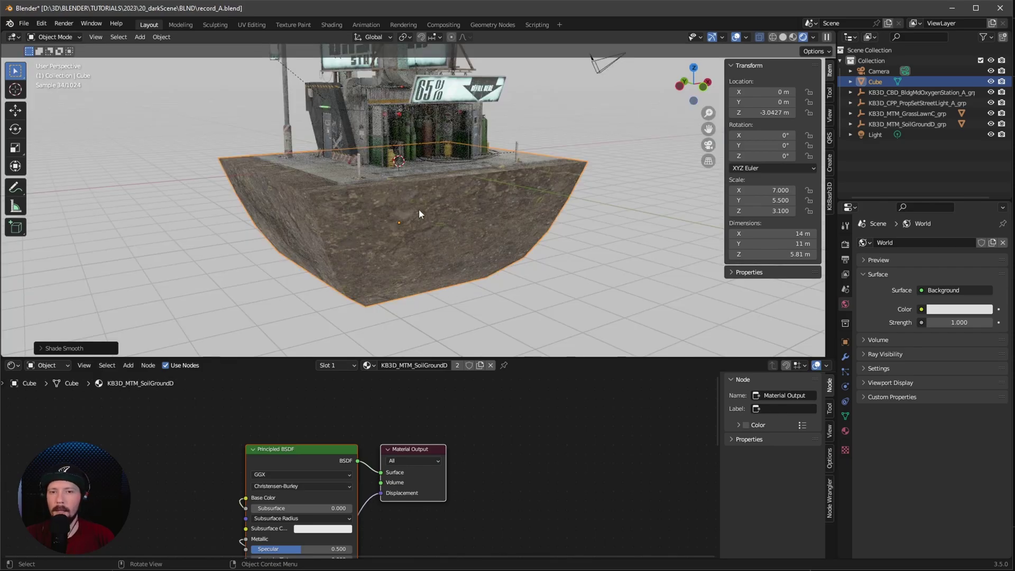
middle_click_drag(419, 214, 442, 251)
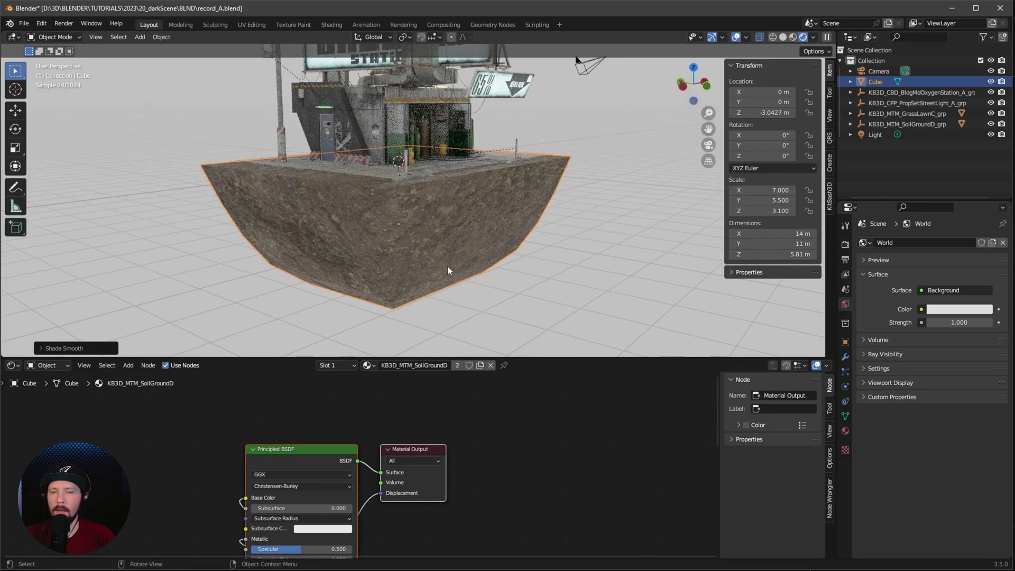
scroll(510, 426, "down", 5)
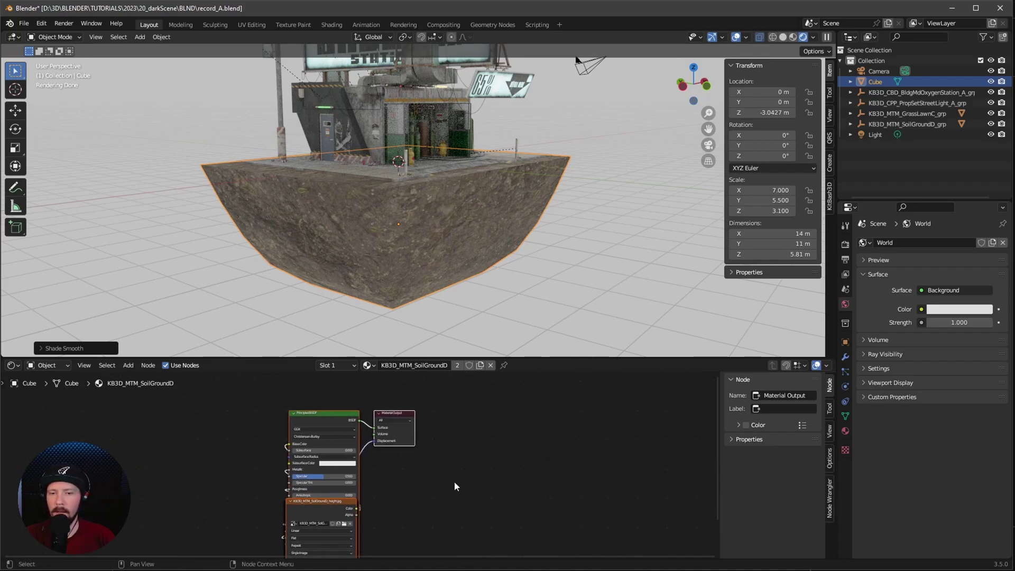
Add a Subdivision Surface modifier to the block with viewport and render levels both set to 3.
left_click(845, 358)
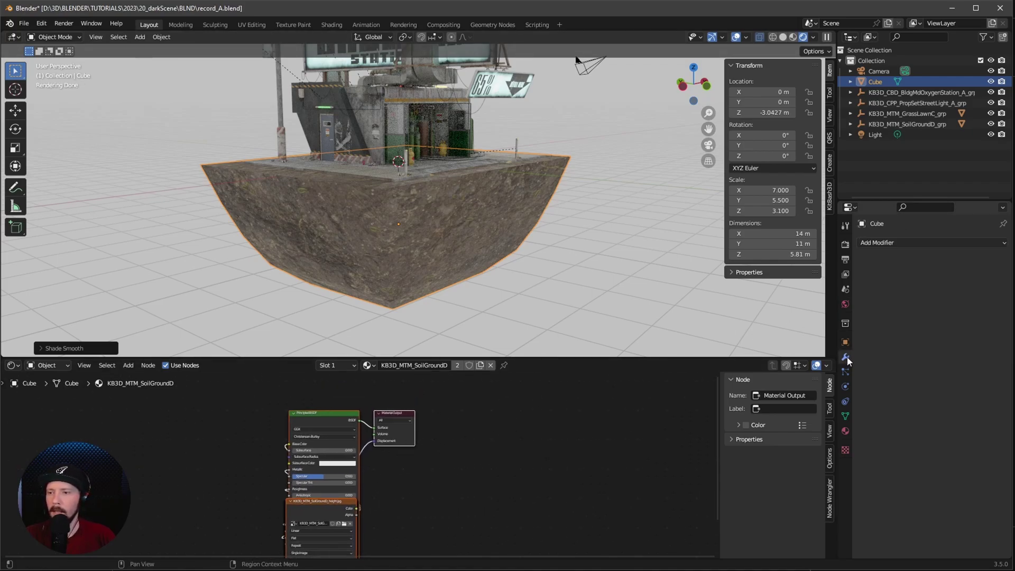
left_click(893, 244)
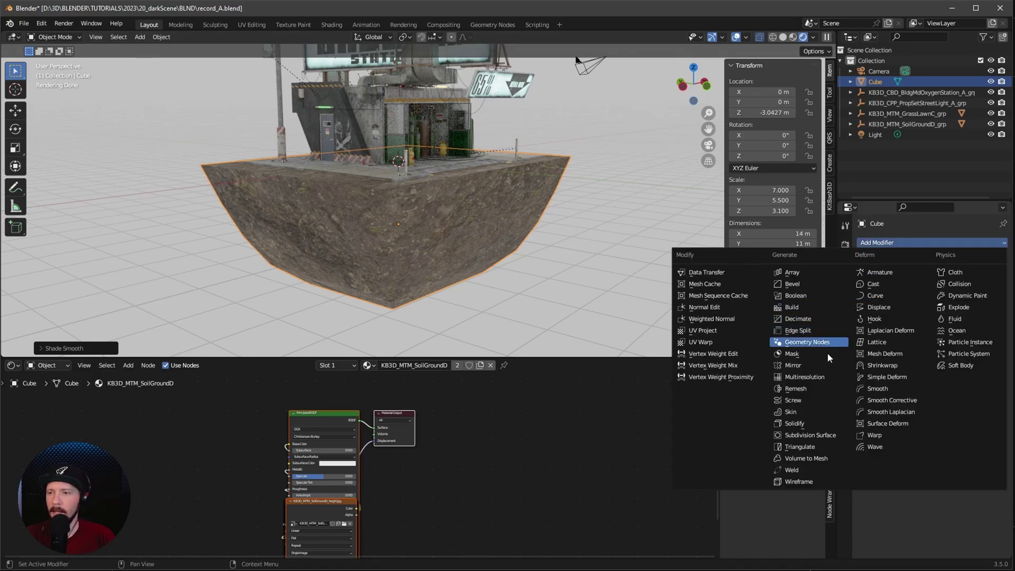
left_click(813, 435)
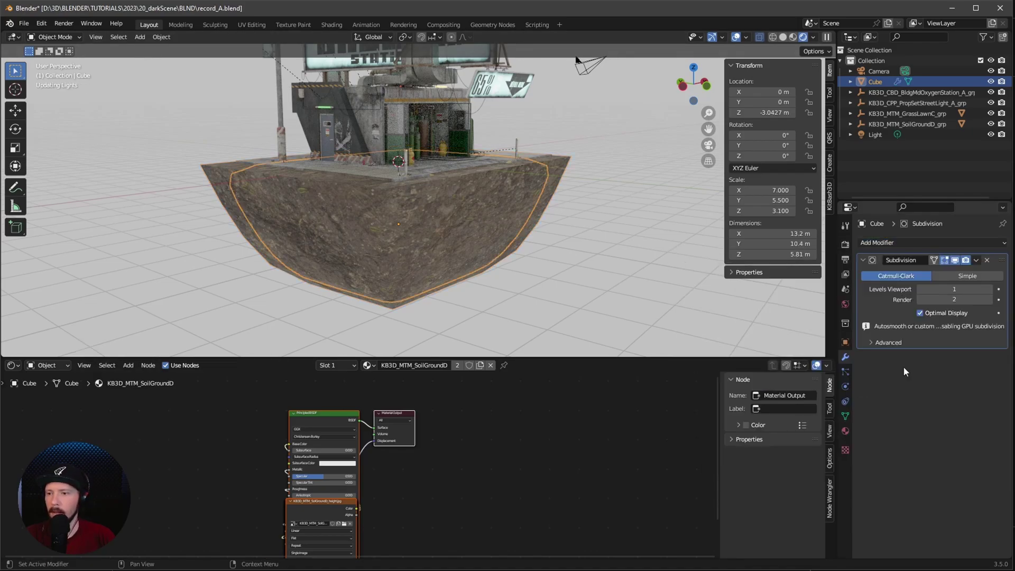
left_click(988, 289)
left_click(988, 289)
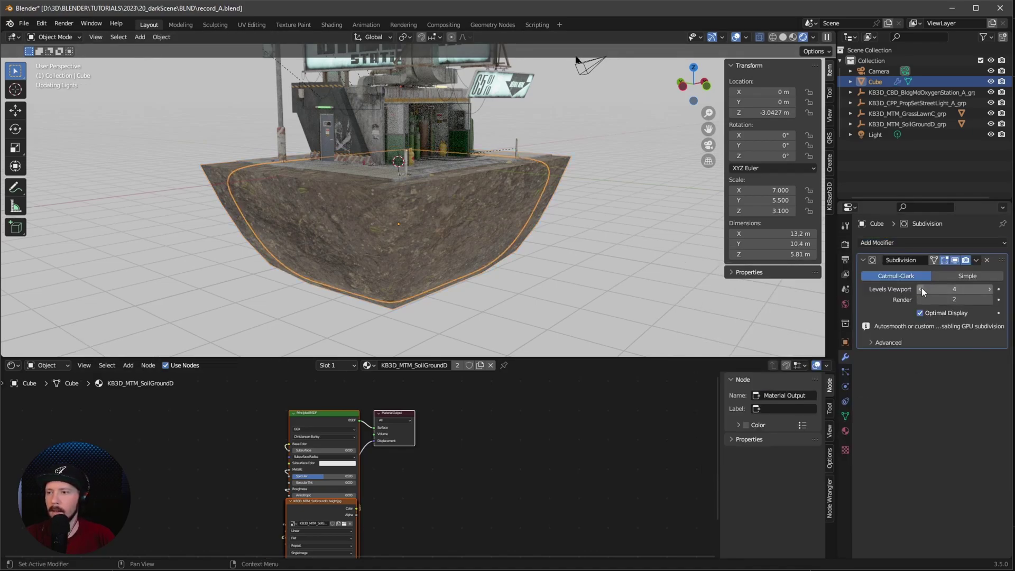
left_click(988, 299)
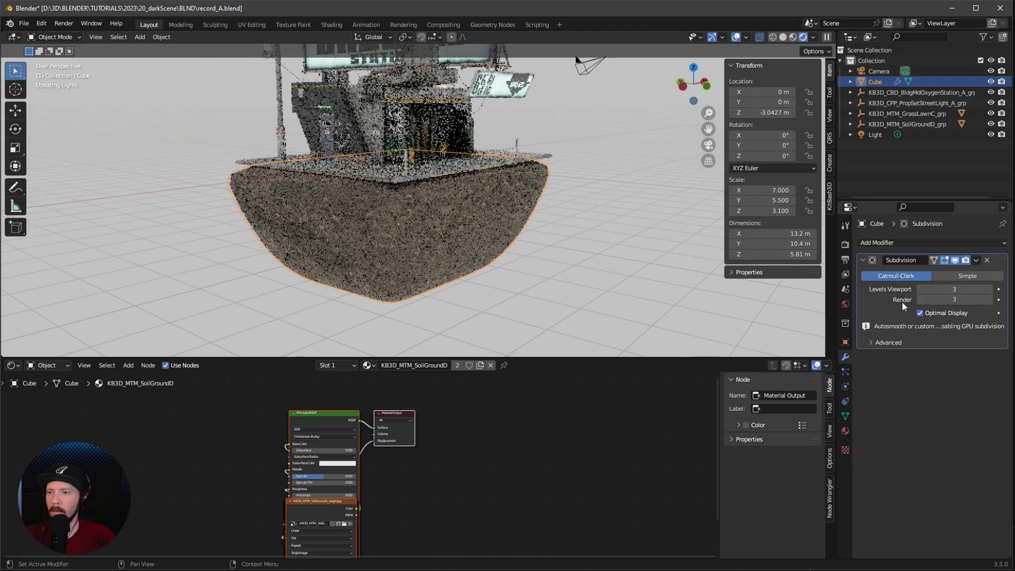
Bring up the displacement settings of the block's soil material.
left_click(845, 430)
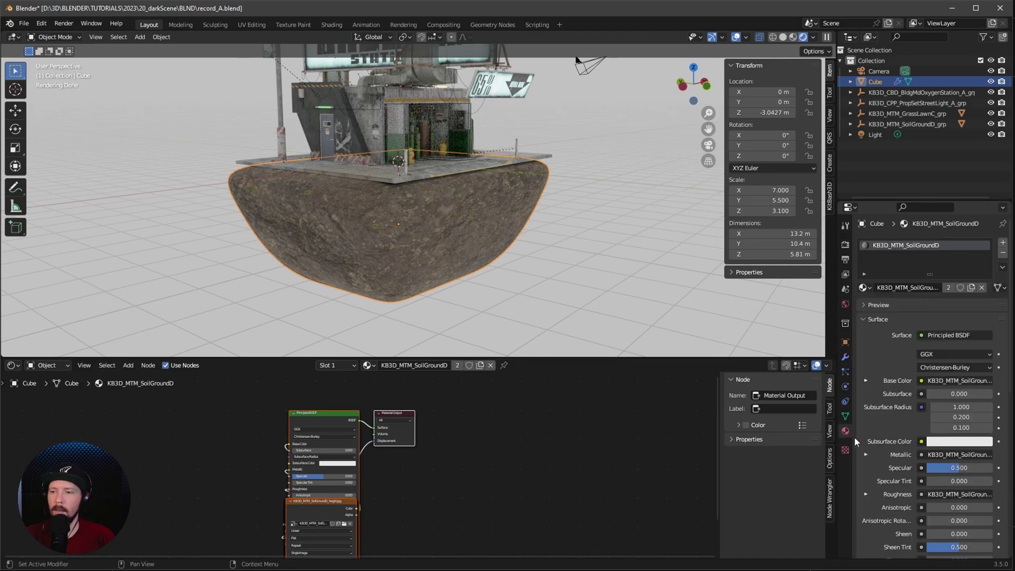
scroll(867, 428, "down", 5)
scroll(880, 420, "down", 8)
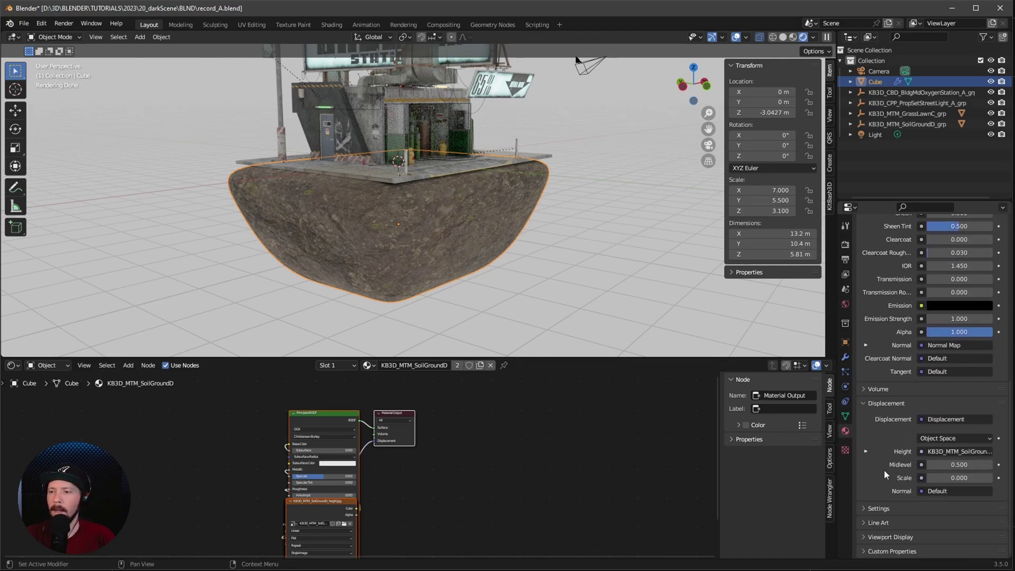
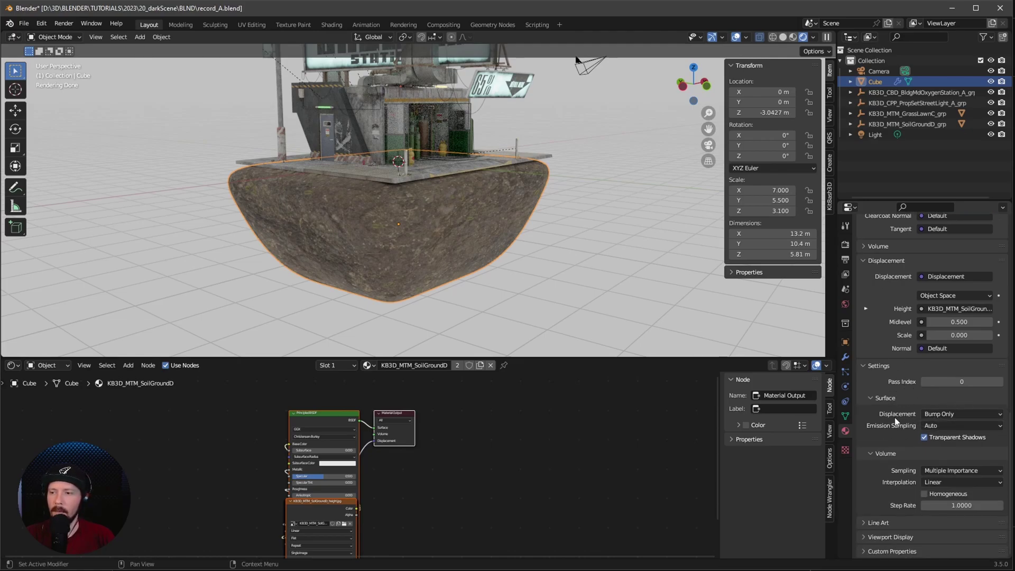
Set the soil material's surface displacement method to Displacement and Bump.
left_click(933, 418)
left_click(959, 451)
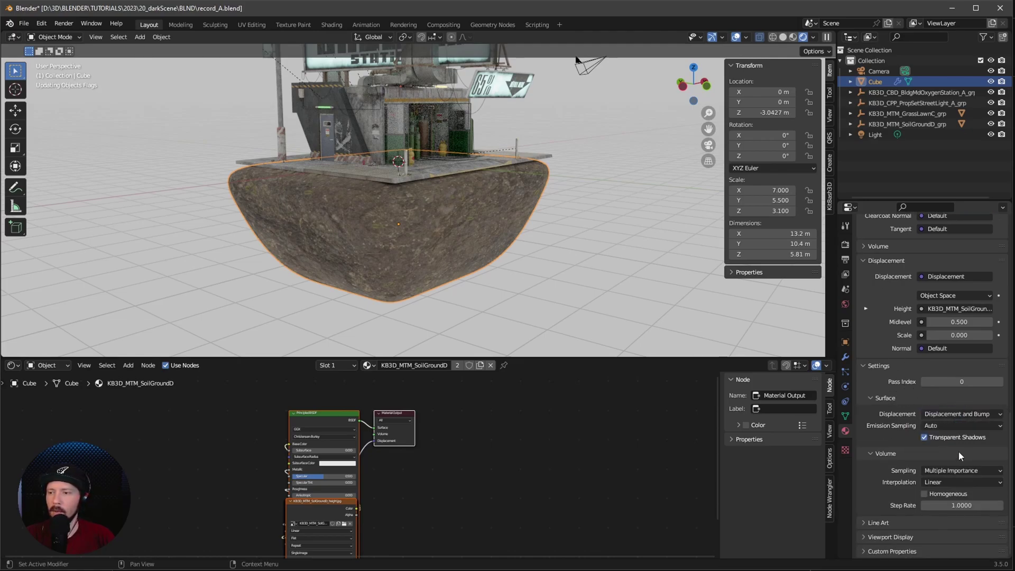
Spread out the overlapping shader nodes of the soil material so that its Displacement node is exposed.
mouse_move(420, 476)
middle_mouse_down()
mouse_move(436, 429)
mouse_move(439, 480)
middle_mouse_up()
scroll(472, 465, "up", 3)
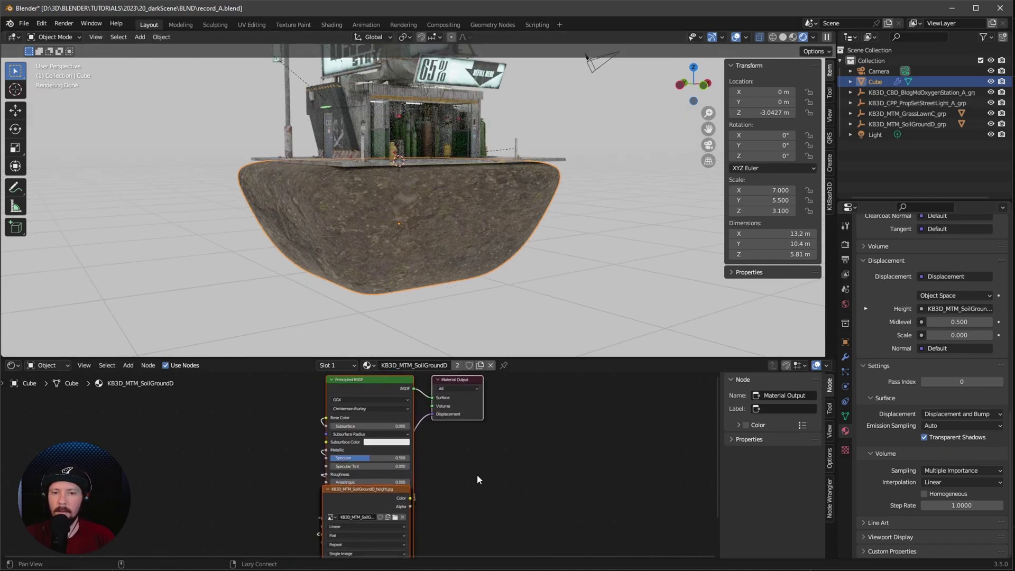
scroll(460, 474, "down", 3)
key("g")
left_click(438, 419)
left_click(438, 418)
left_click_drag(476, 389, 575, 391)
left_click(522, 436)
left_click_drag(496, 502, 505, 446, "alt")
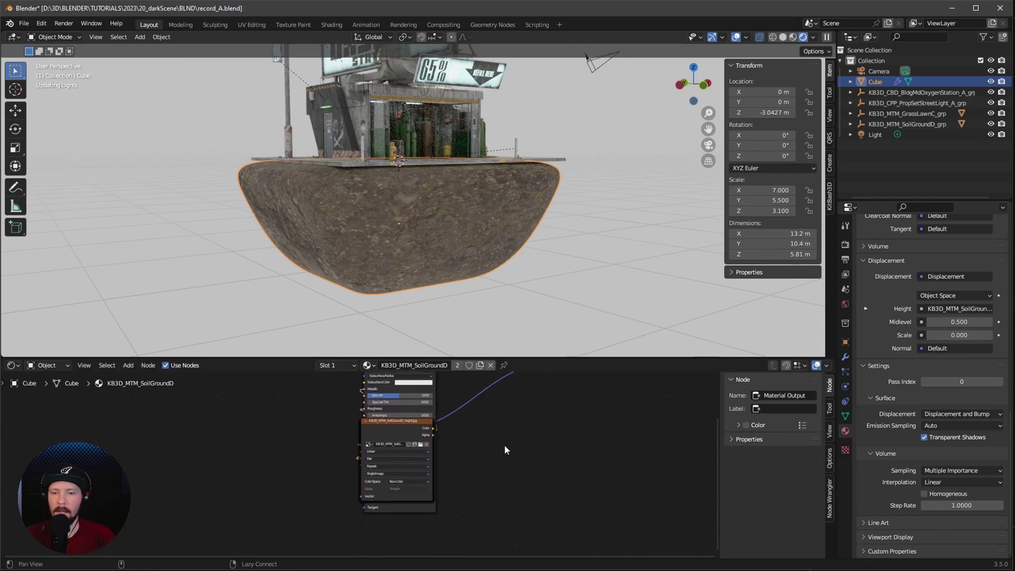
left_click_drag(399, 426, 225, 434)
left_click_drag(418, 415, 507, 407)
middle_click_drag(559, 455, 493, 478)
Set the Displacement node's scale to 0.5 in the soil material and inspect the block's surface.
scroll(487, 453, "up", 4)
middle_click_drag(577, 424, 371, 422)
left_click(391, 472)
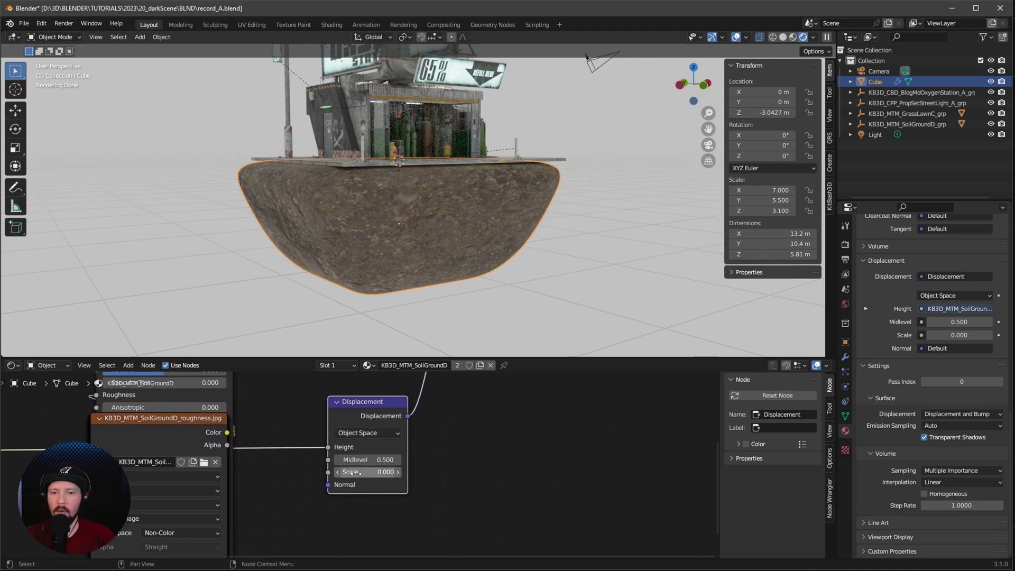
type(".5")
key("Return")
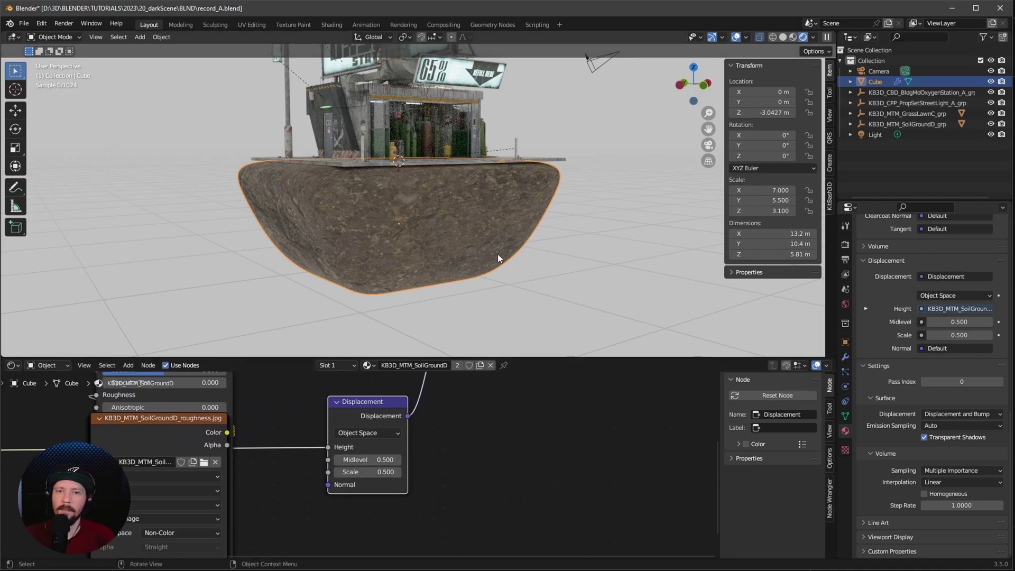
left_click_drag(421, 270, 465, 230, "alt")
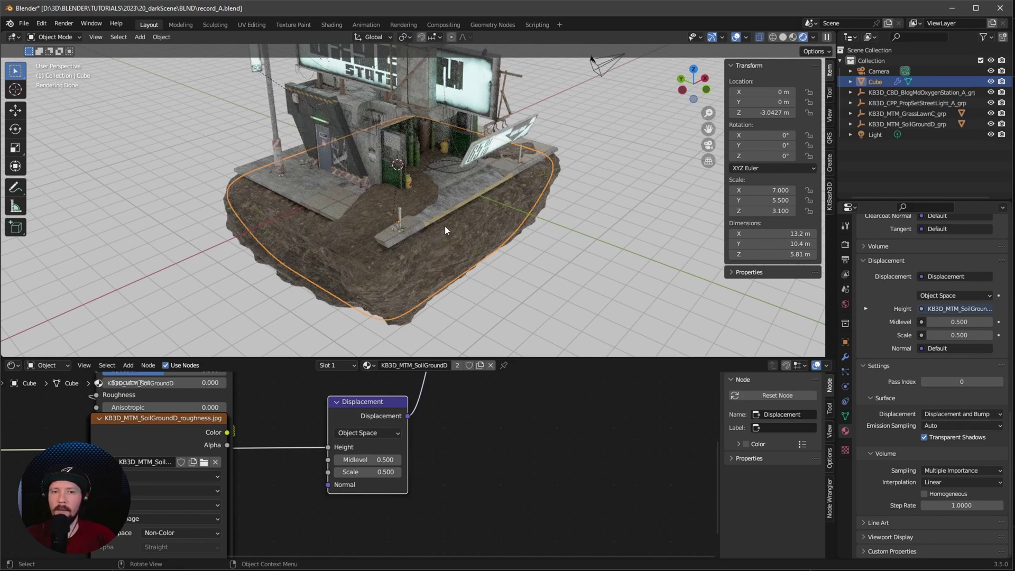
Lower the ground block along Z to about -5.79 m, clear of the station's base.
left_click_drag(494, 252, 436, 279, "alt")
key("g")
key("z")
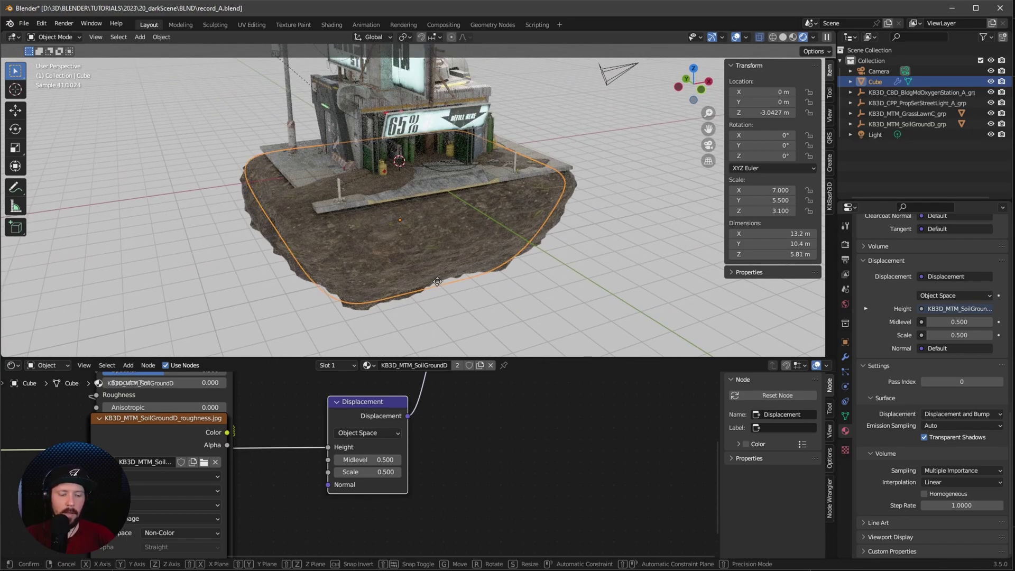
left_click(453, 312)
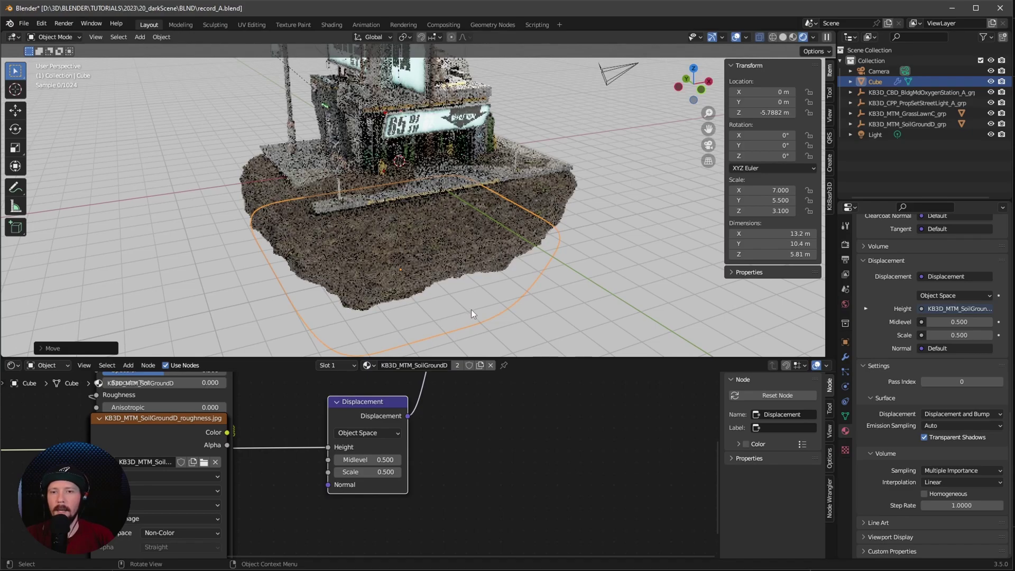
Select all the top faces of the ground block in Edit Mode, with face selection on and X-ray off.
key("Tab")
middle_click_drag(477, 294, 494, 297)
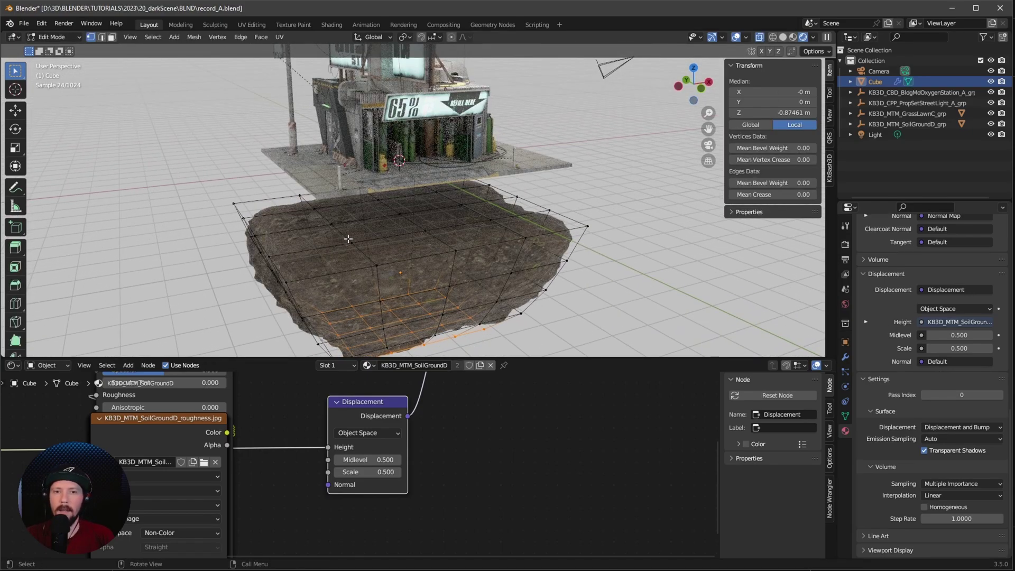
key("3")
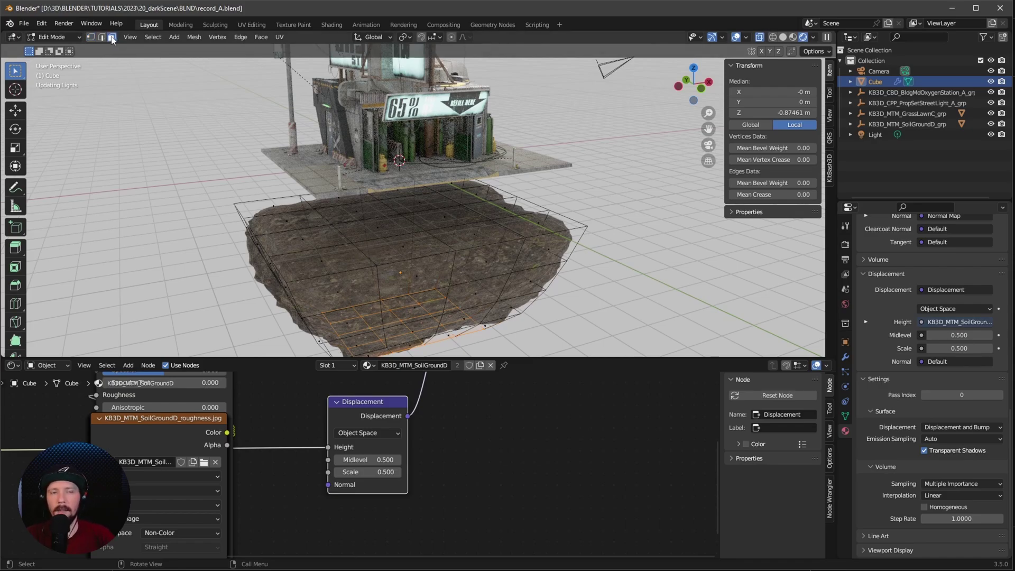
left_click_drag(311, 202, 454, 264)
middle_click_drag(411, 237, 441, 232)
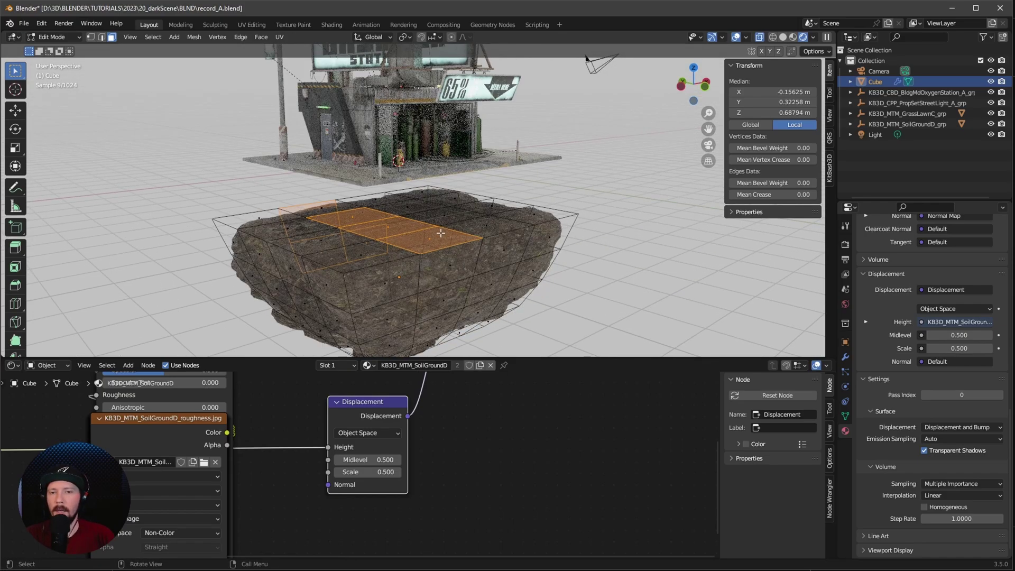
left_click(760, 39)
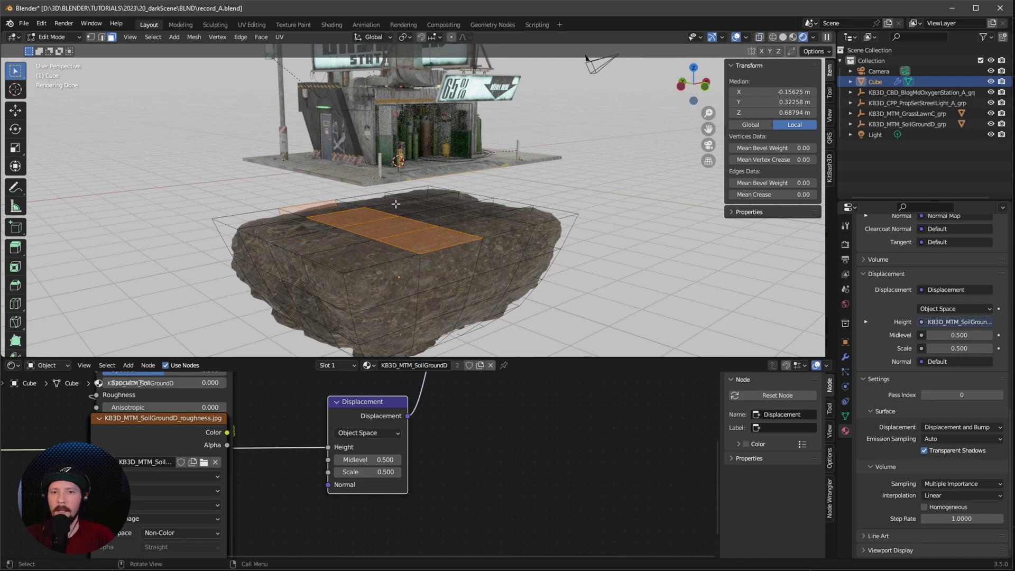
left_click_drag(392, 204, 476, 226)
left_click(424, 194, "shift")
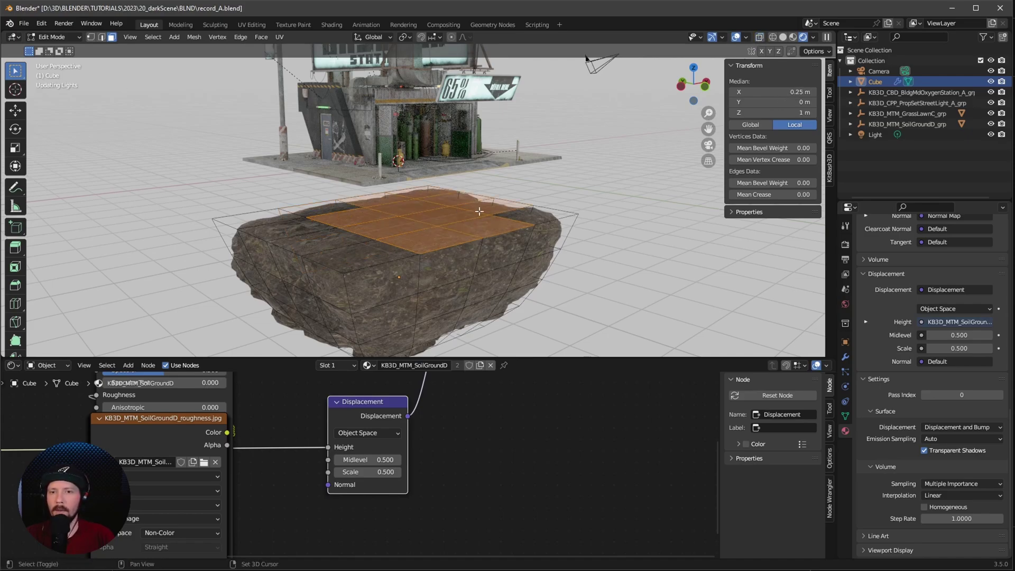
left_click(527, 216, "shift")
left_click_drag(355, 240, 276, 216, "shift")
left_click(322, 213, "shift")
left_click_drag(418, 242, 419, 256, "alt")
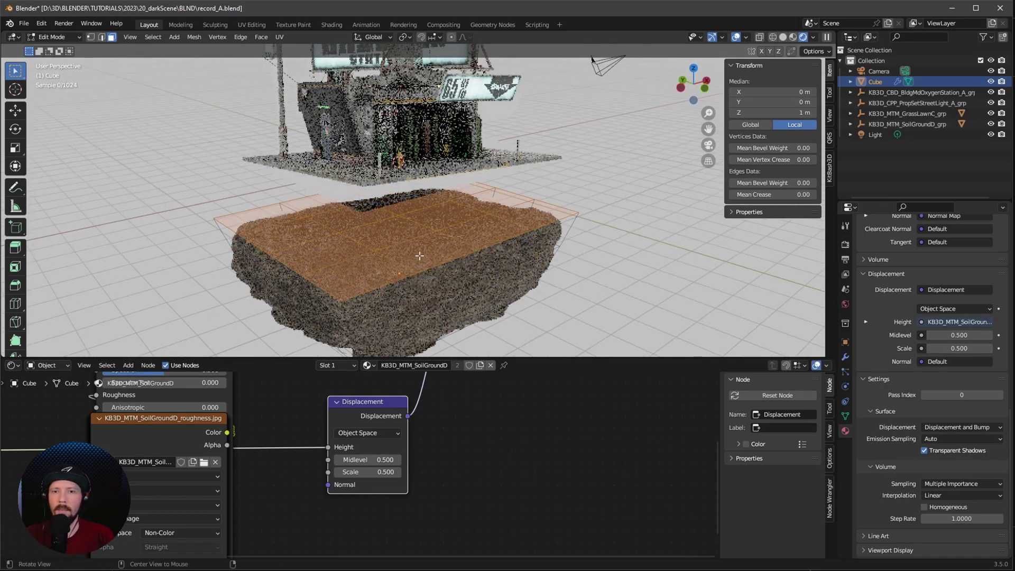
Add a second material slot with KB3D_MTM_GrassLawnC, assign it to the selected top faces and return to Object Mode.
scroll(870, 338, "up", 15)
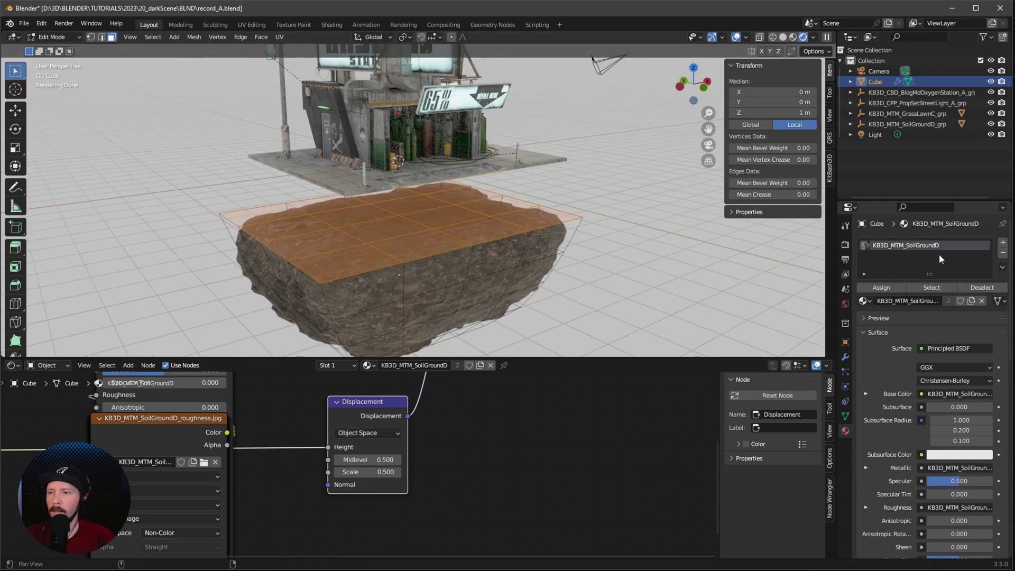
left_click(1002, 242)
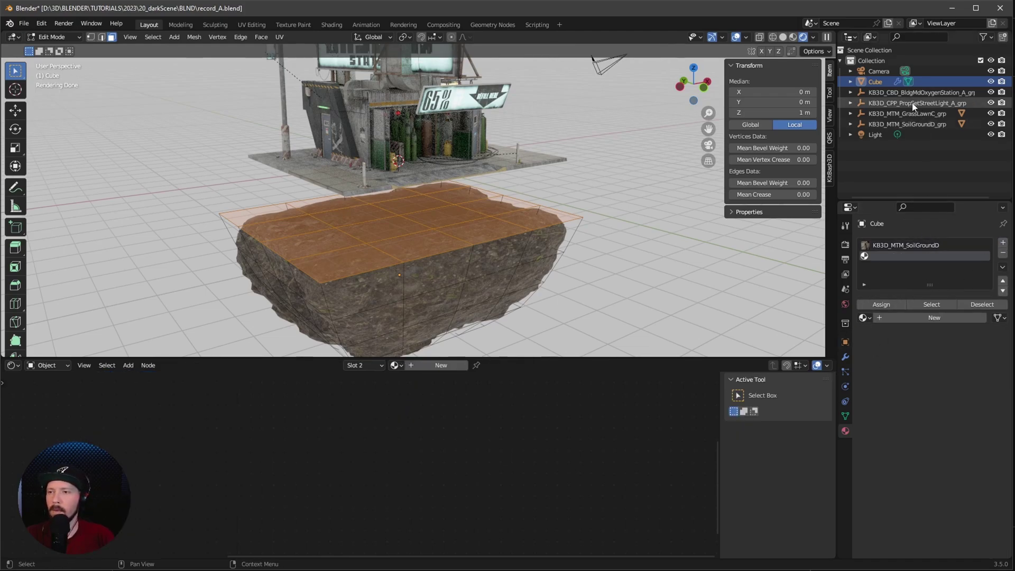
left_click(868, 317)
type("grass")
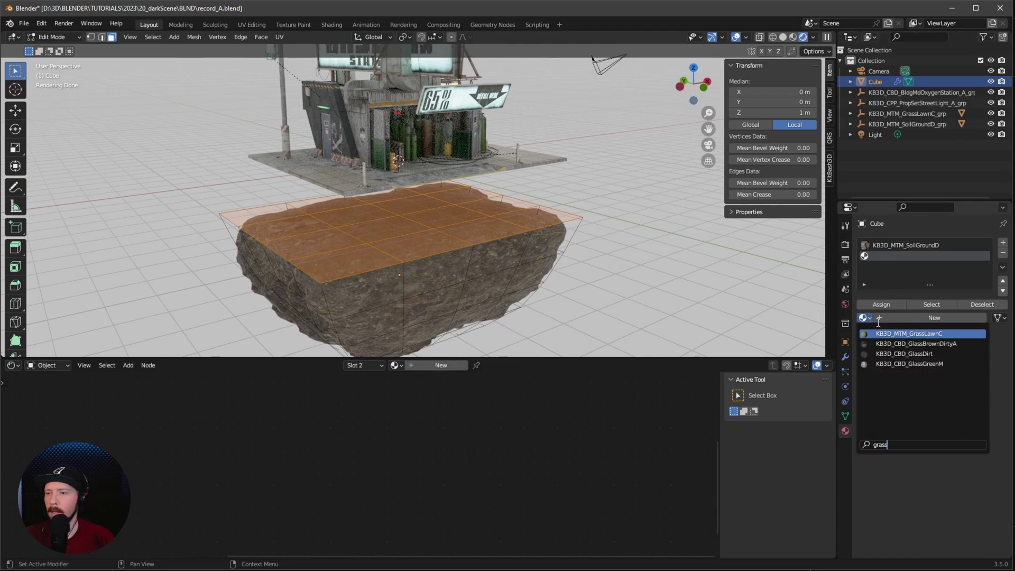
left_click(932, 333)
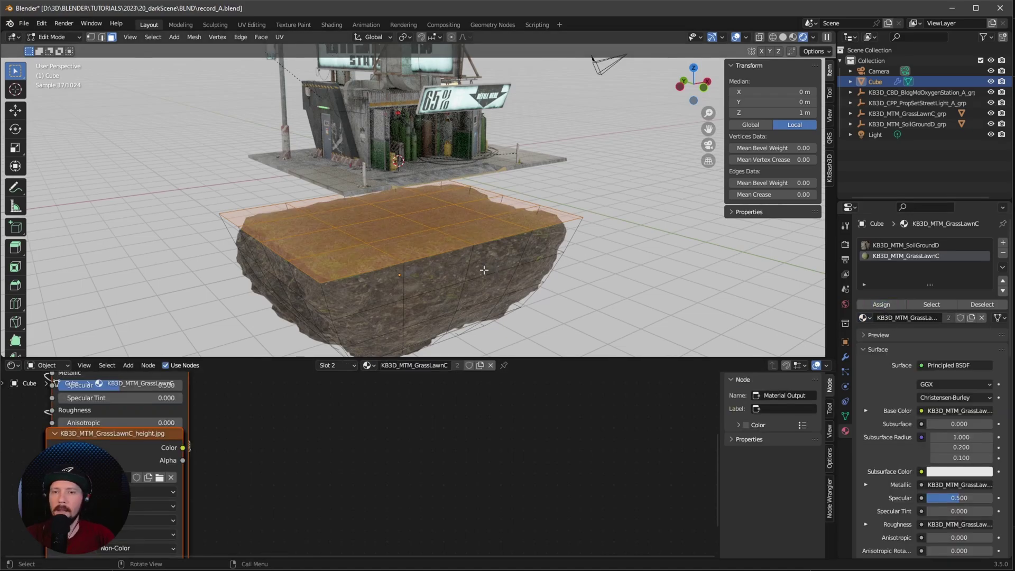
key("Tab")
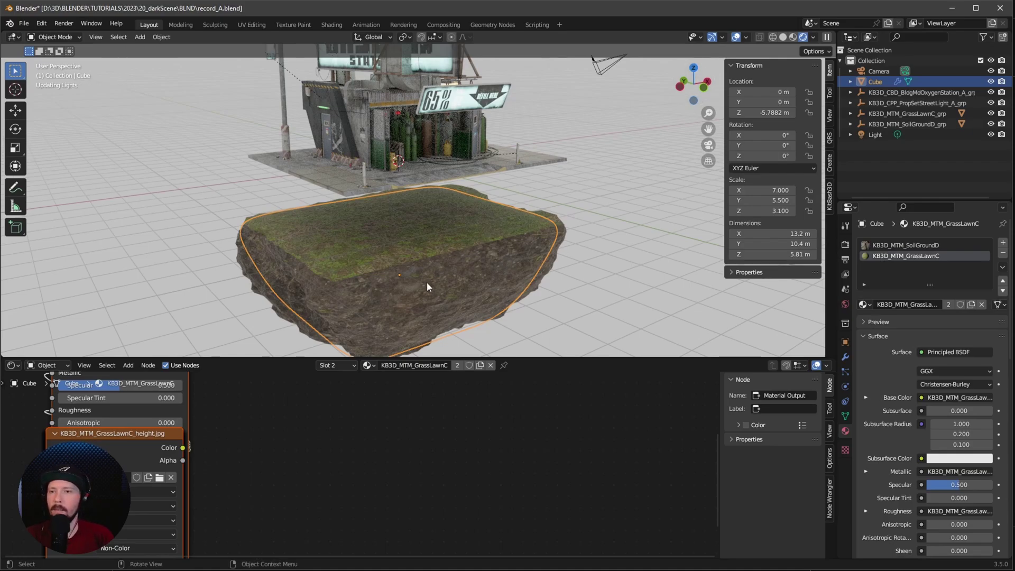
middle_click_drag(486, 273, 403, 347)
scroll(333, 442, "down", 3)
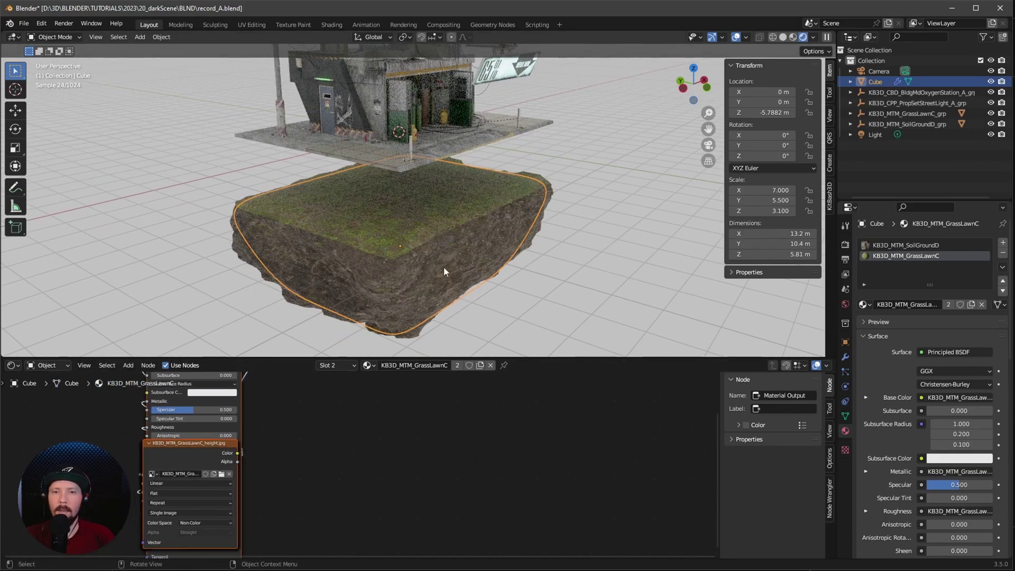
middle_click_drag(443, 266, 423, 264)
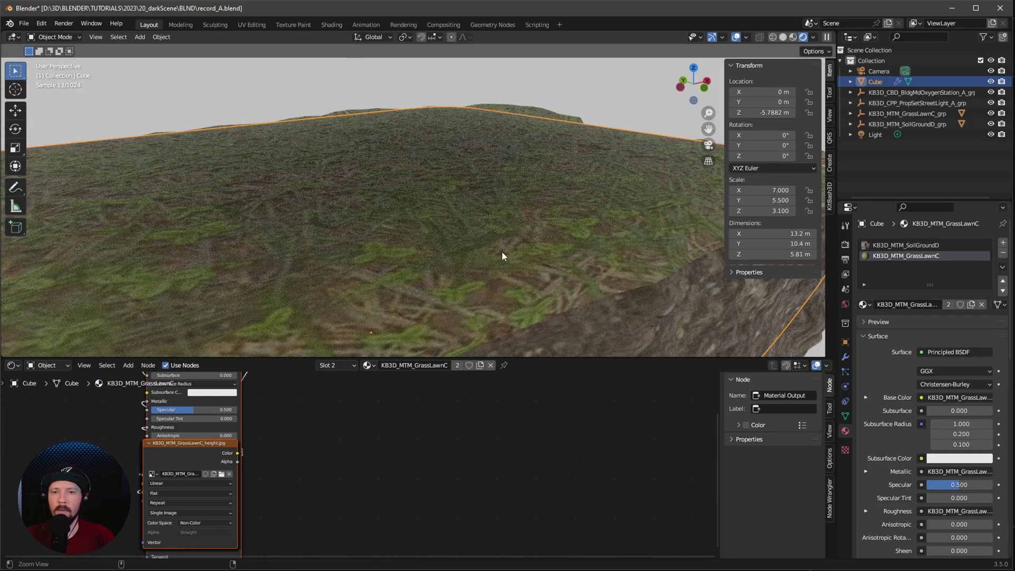
middle_click_drag(502, 252, 420, 299)
Spread out the image texture nodes of the KB3D_MTM_GrassLawnC material beside its Principled BSDF.
scroll(421, 299, "down", 4)
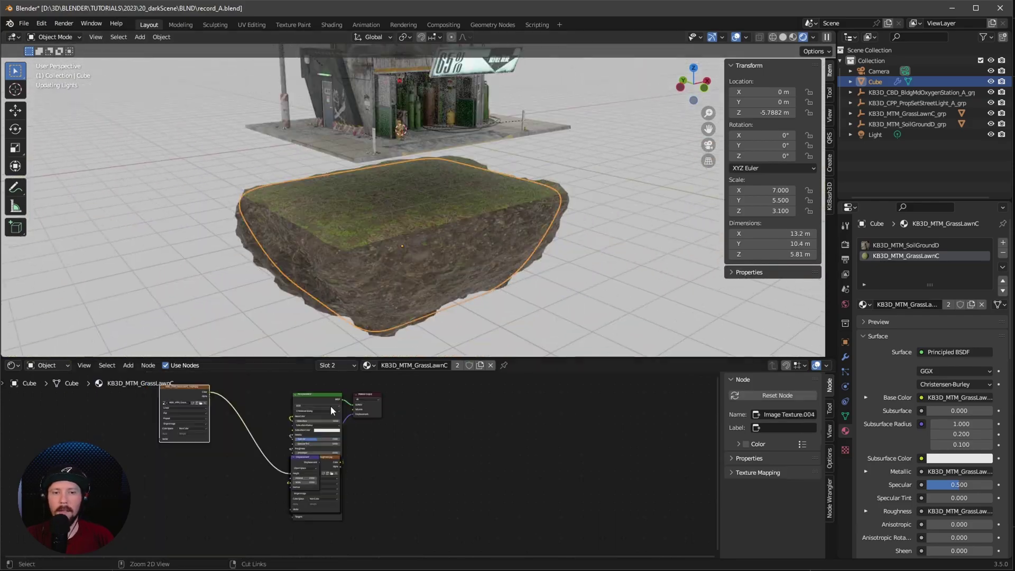
key("ctrl+z")
left_click_drag(317, 461, 244, 393)
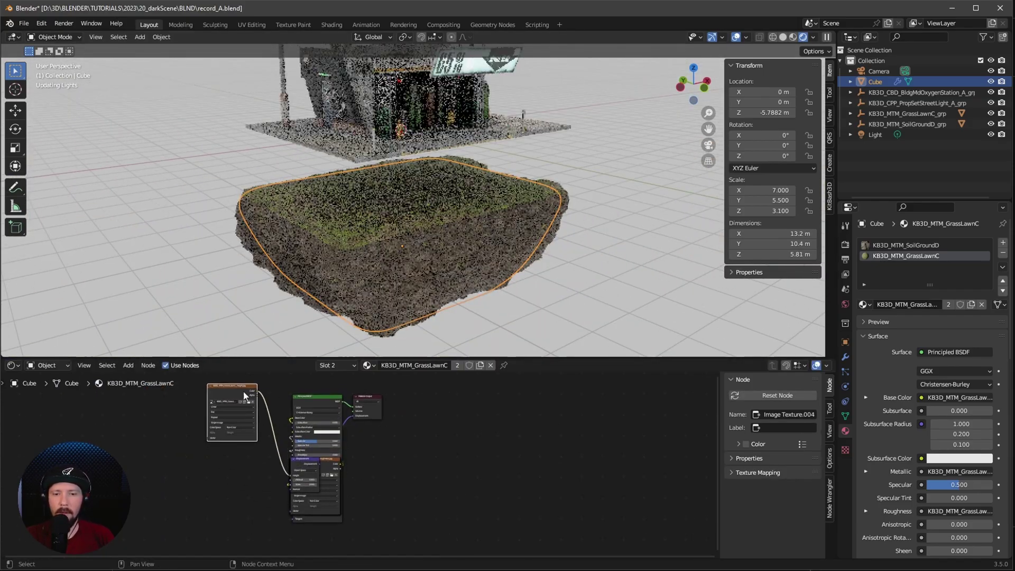
left_click_drag(331, 462, 212, 447)
left_click(330, 463)
left_click_drag(329, 463, 217, 512)
middle_click_drag(260, 488, 292, 402)
left_click_drag(364, 382, 241, 508)
left_click_drag(367, 378, 243, 369)
left_click_drag(249, 419, 263, 389, "alt")
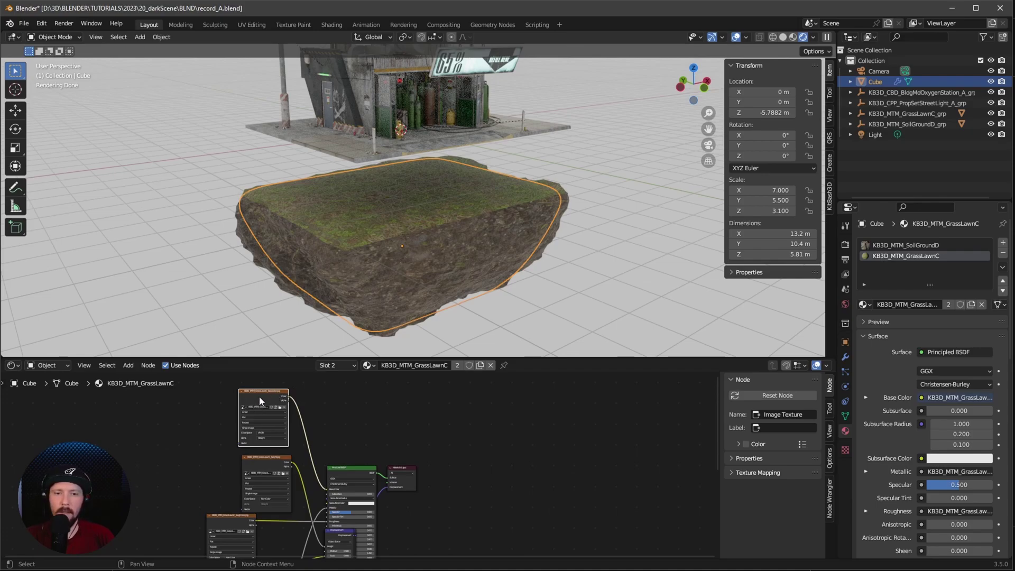
Check in the add-on preferences whether Node Wrangler is enabled, filtering the list by "wra".
left_click(828, 499)
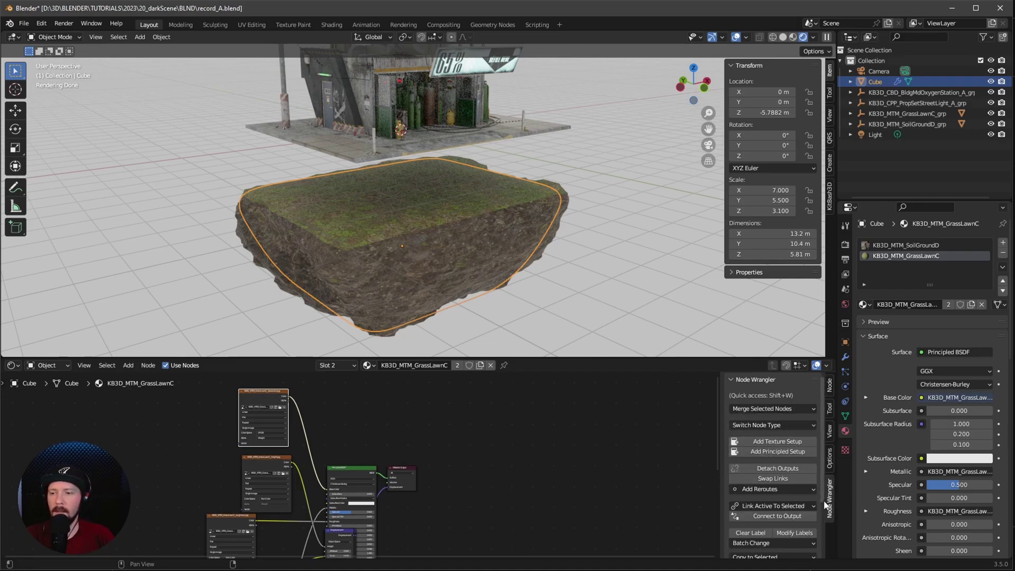
left_click(41, 23)
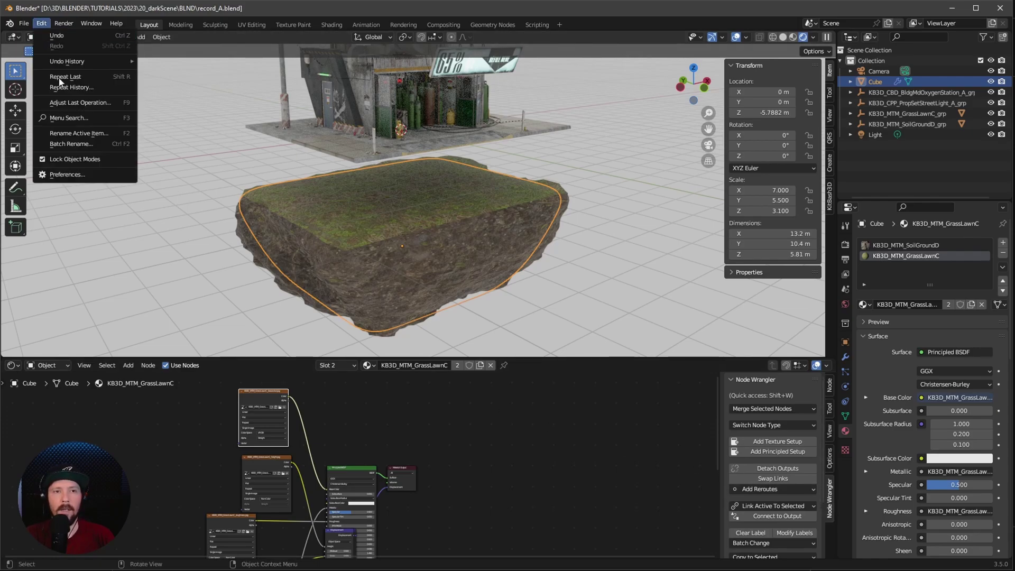
left_click(126, 173)
left_click_drag(96, 36, 204, 49)
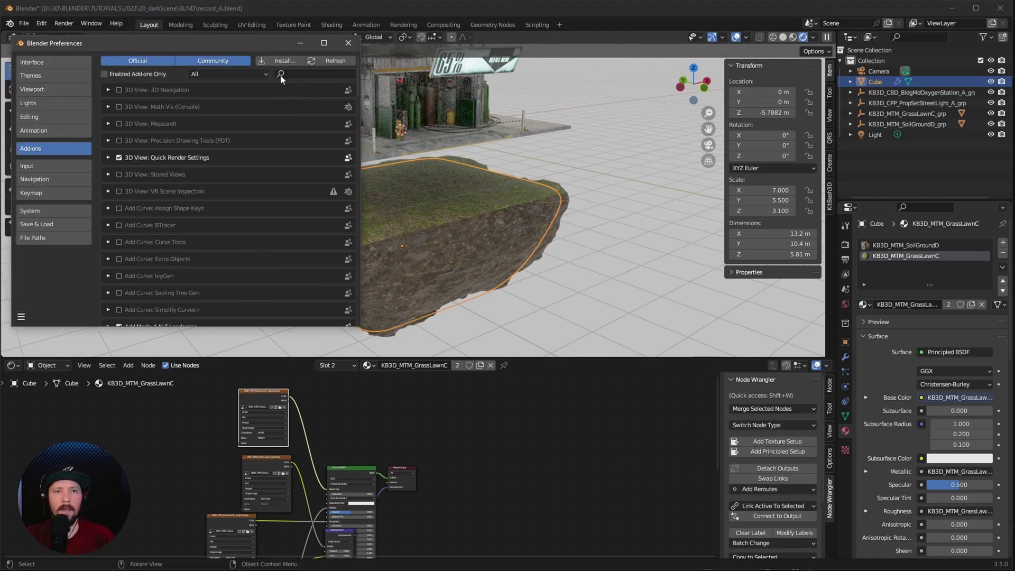
type("wra")
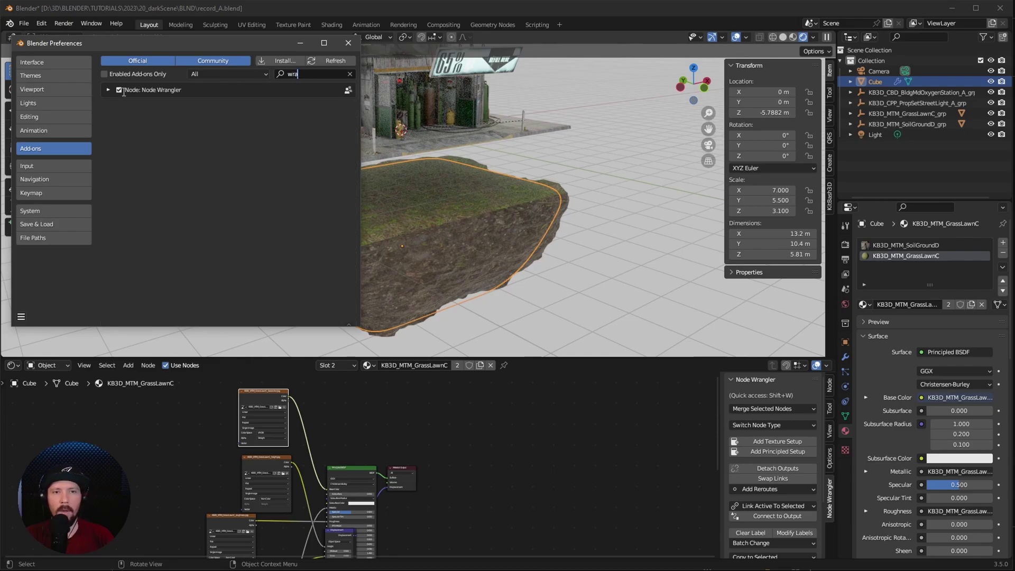
left_click(348, 43)
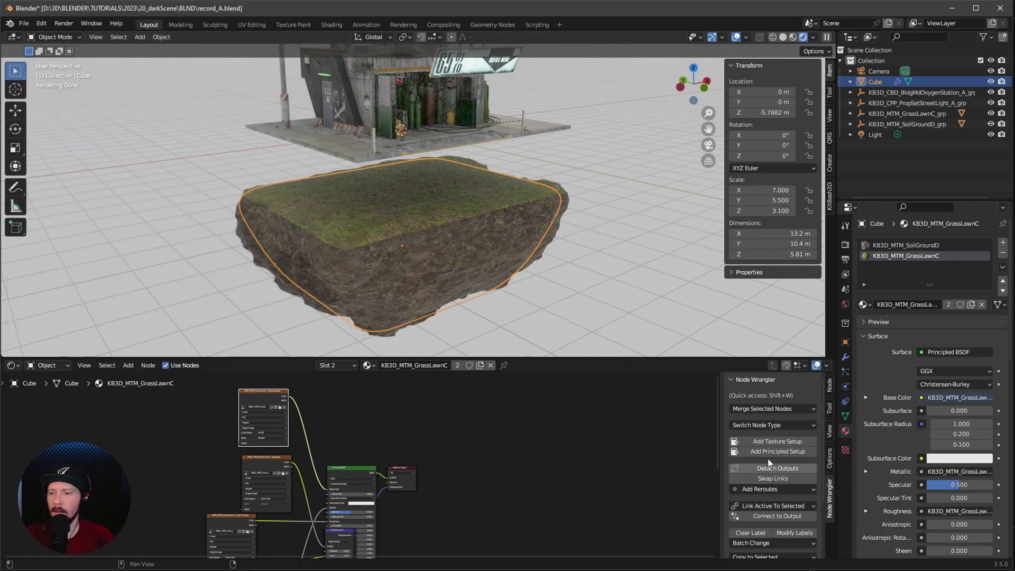
Add a Node Wrangler texture setup to the grass base color texture and move its Texture Coordinate and Mapping nodes away from the textures.
left_click(776, 441)
middle_click_drag(258, 456, 323, 460)
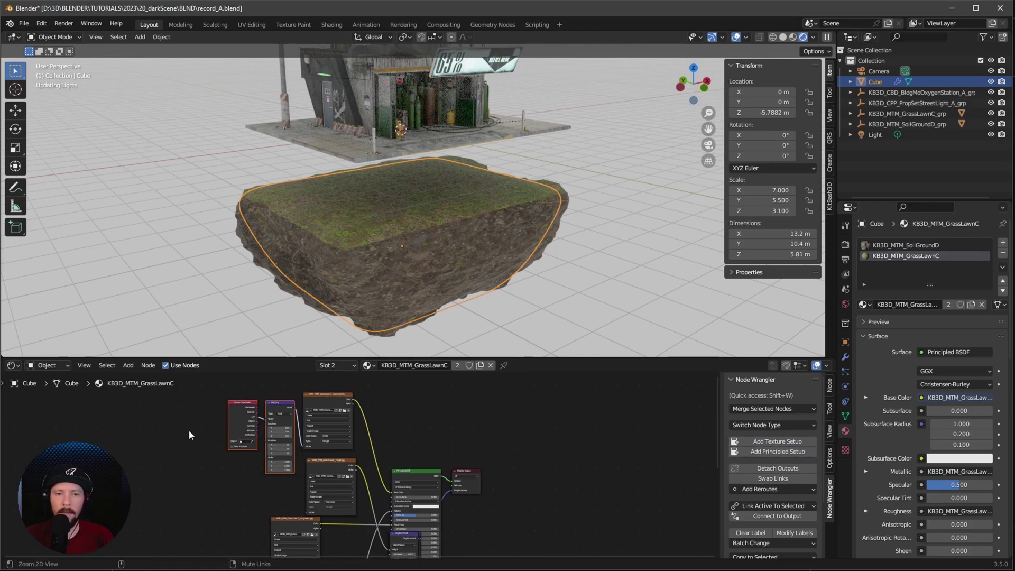
left_click_drag(281, 407, 153, 442)
middle_click_drag(235, 440, 191, 421)
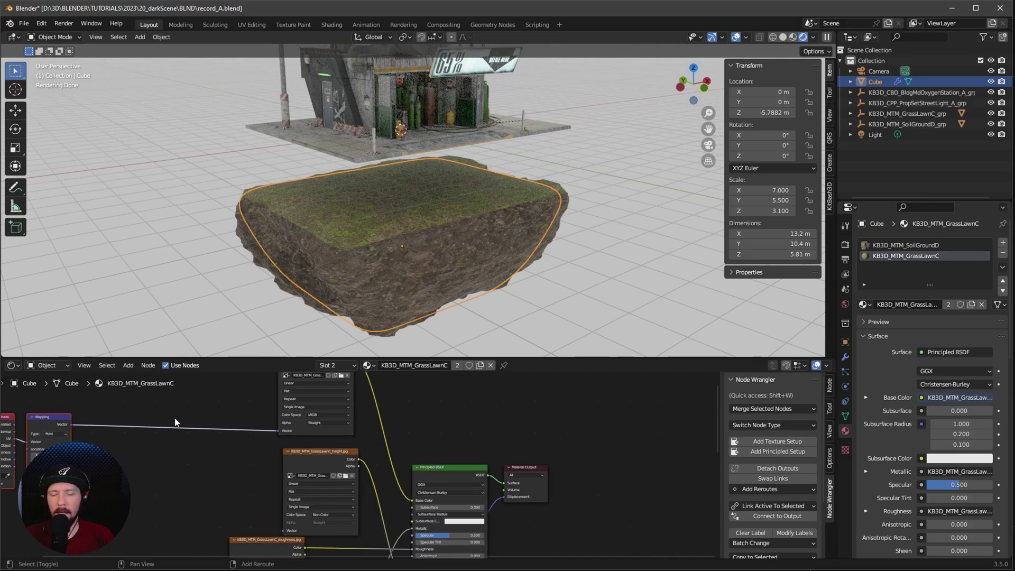
Add a reroute to the Mapping output link and connect it to the remaining grass image textures, including height, roughness and metallic.
right_click_drag(177, 461, 179, 468, "shift")
mouse_move(181, 445)
middle_mouse_down()
mouse_move(192, 412)
mouse_move(191, 432)
middle_mouse_up()
left_click_drag(184, 415, 297, 517)
scroll(253, 455, "down", 2)
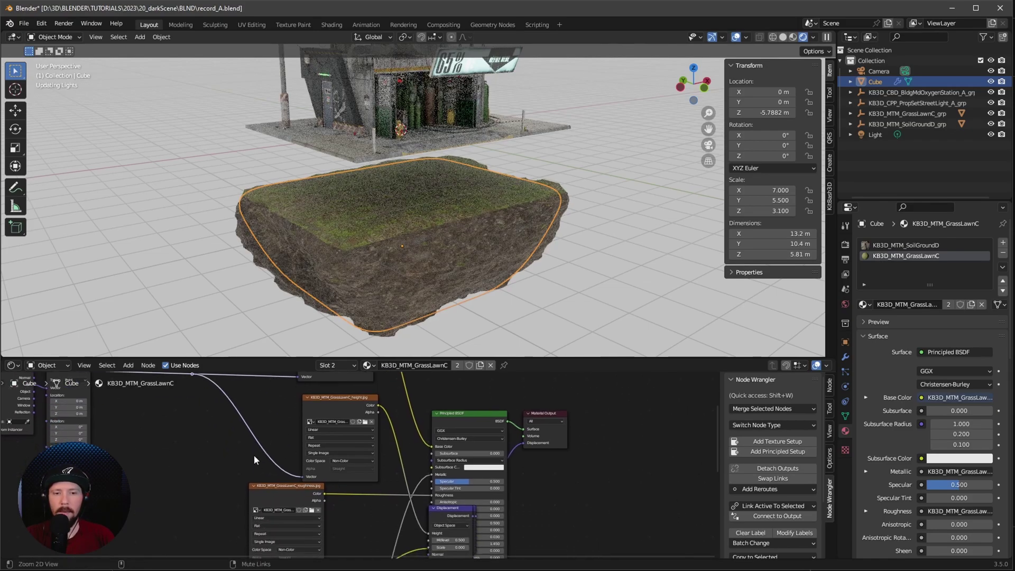
left_click_drag(246, 404, 285, 532)
middle_click_drag(285, 529, 270, 486)
left_click_drag(250, 376, 262, 434)
scroll(296, 502, "down", 5)
scroll(300, 426, "up", 6)
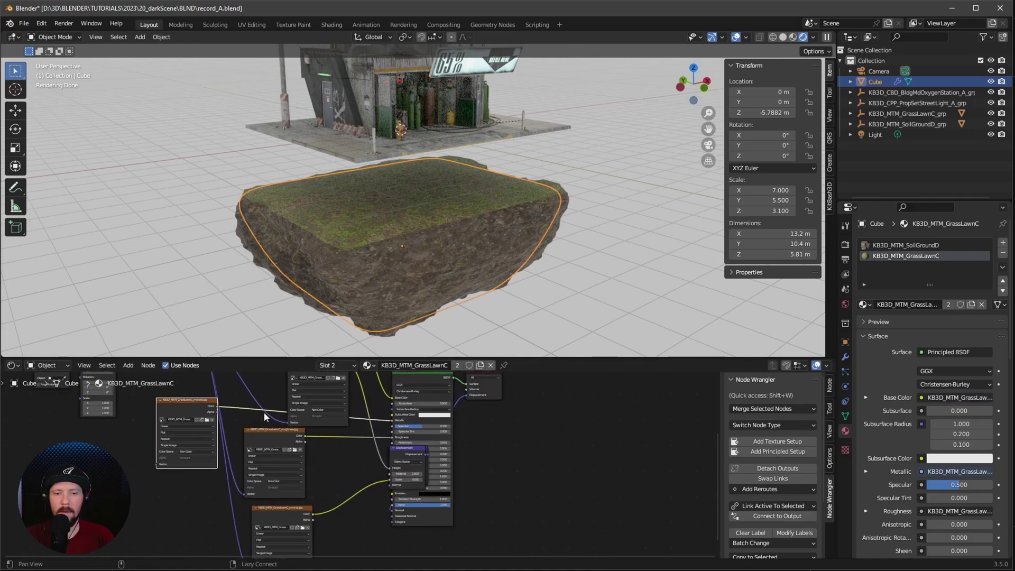
scroll(299, 426, "down", 3)
left_click_drag(303, 389, 251, 531)
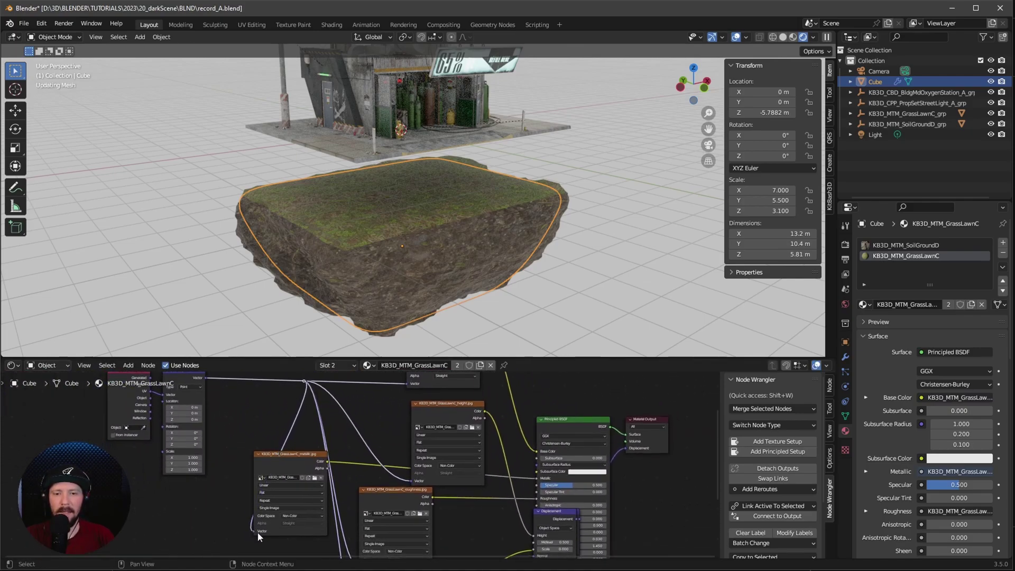
Set the grass Mapping node's X and Y scale to 4.
scroll(222, 483, "up", 5)
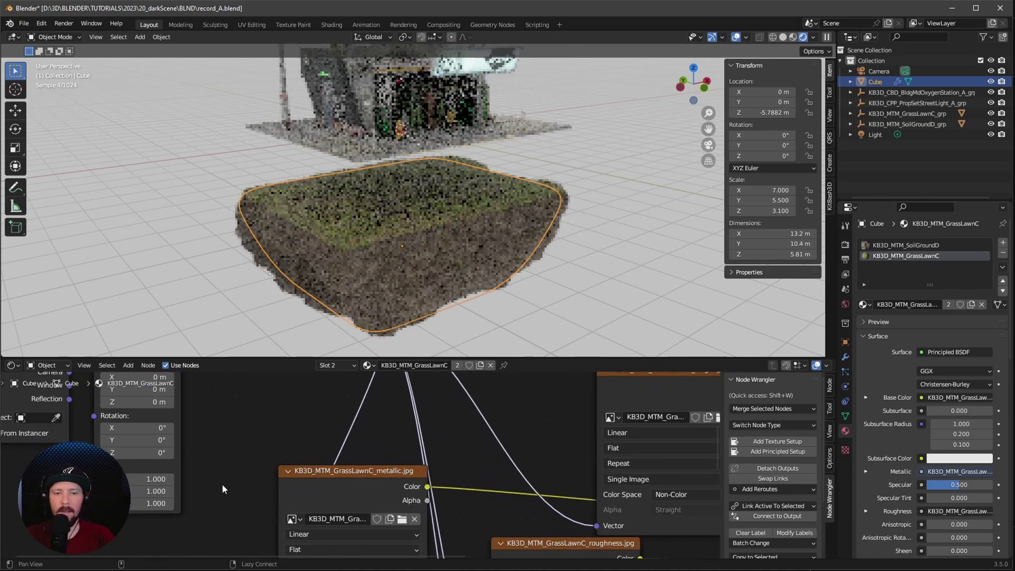
left_click(274, 432)
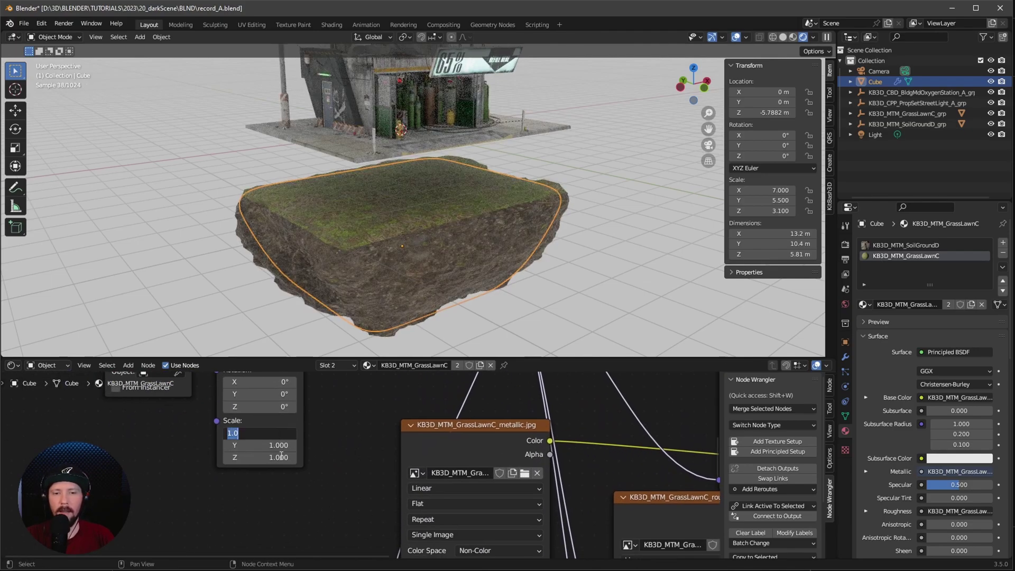
key("Return")
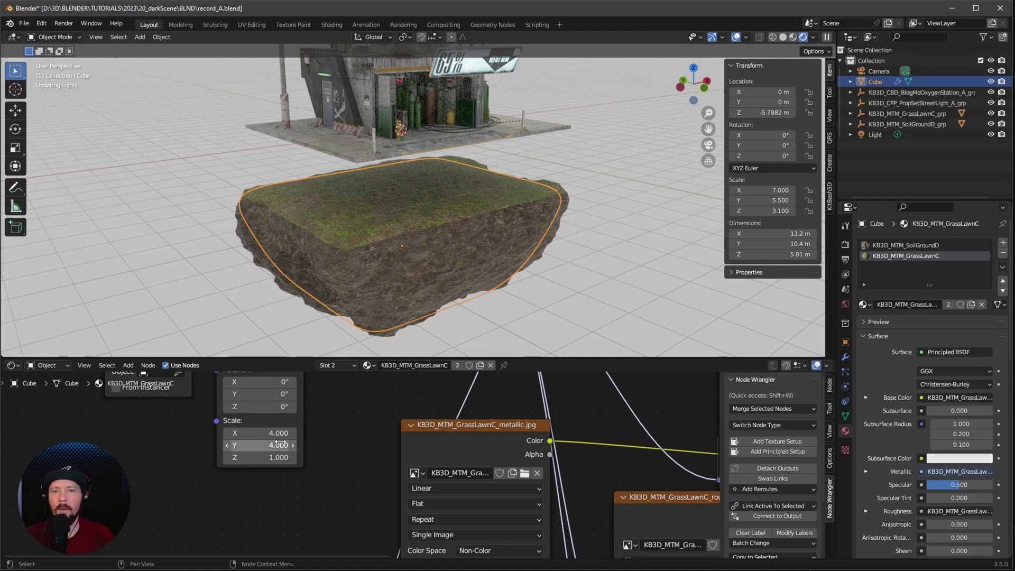
Switch the viewport to solid shading and raise the soil cube along Z to about -2.97 m, beneath the Oxygen Station's base.
key("z")
left_click(487, 310)
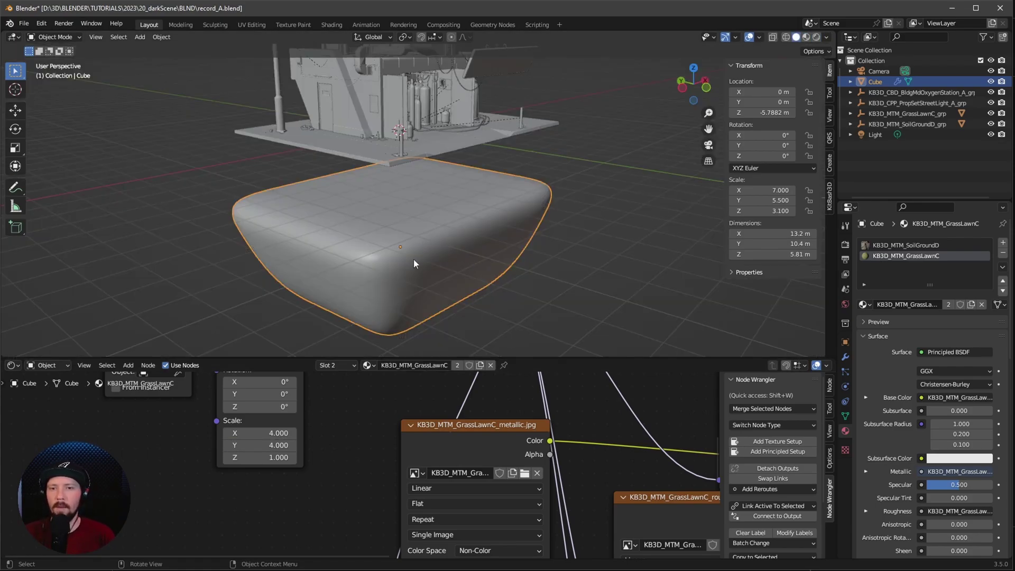
key("g")
key("z")
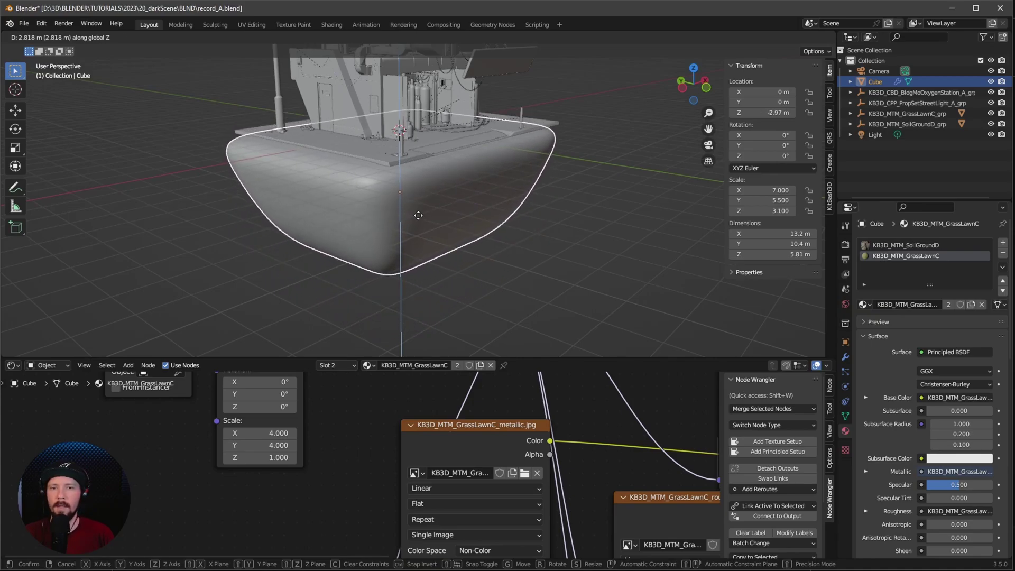
left_click(419, 215)
middle_click_drag(418, 215, 677, 170)
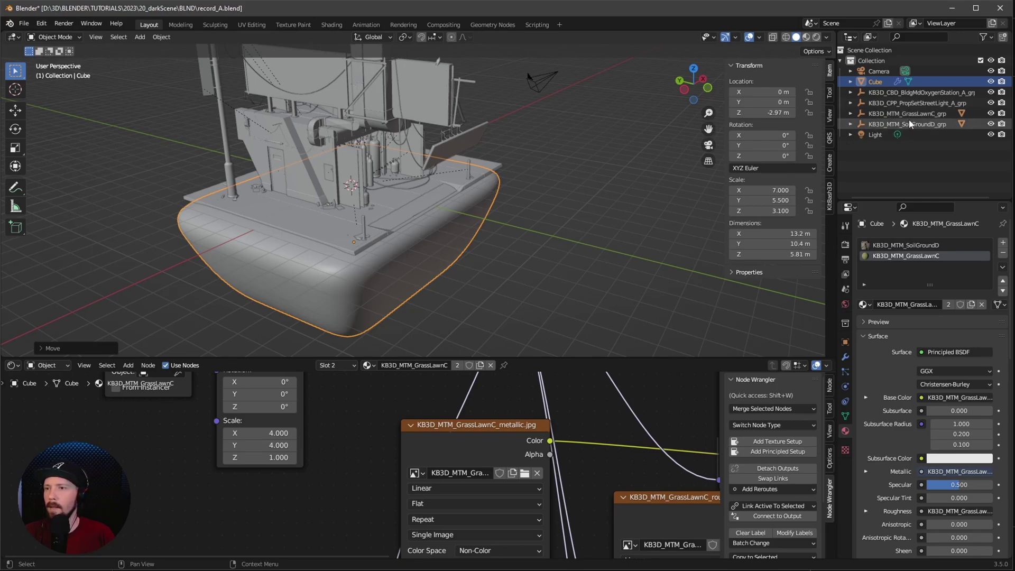
Place the KB3D_CPP_PropSetStreetLight_A_grp street light at X -2 m, Y -10 m and rotate it 90° around Z.
left_click(919, 103)
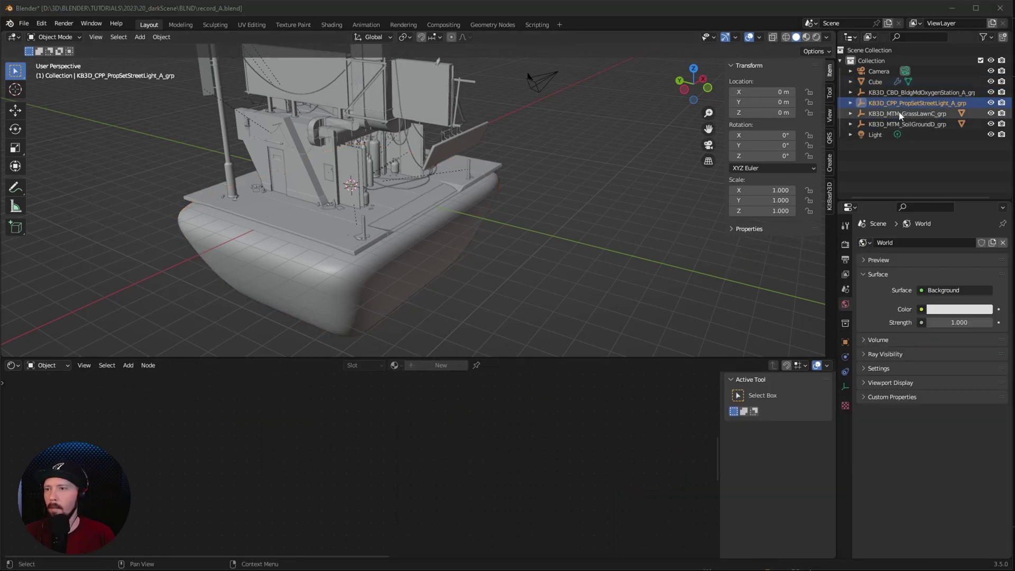
left_click(774, 92)
type("-2")
key("Tab")
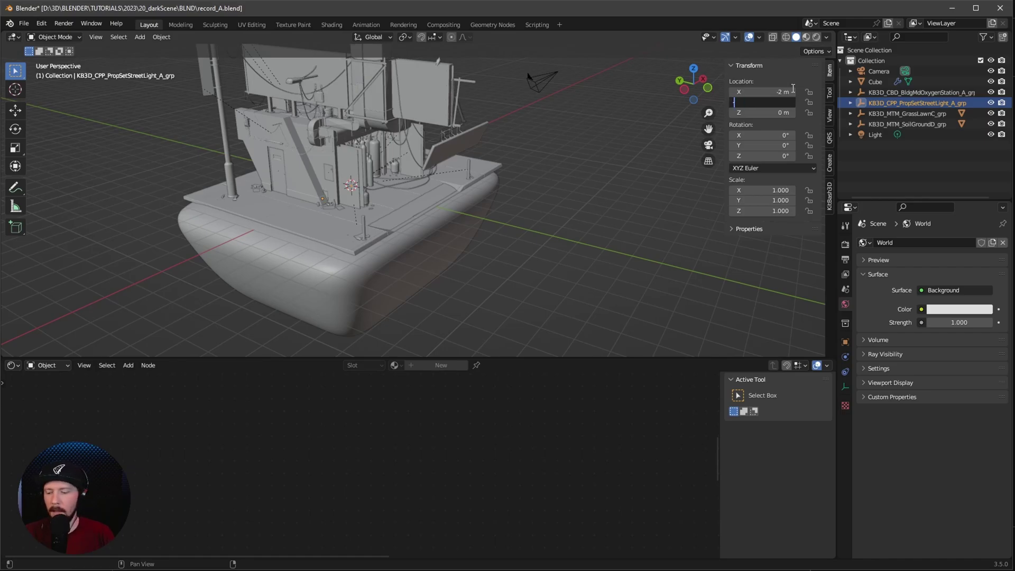
type("-10")
key("Return")
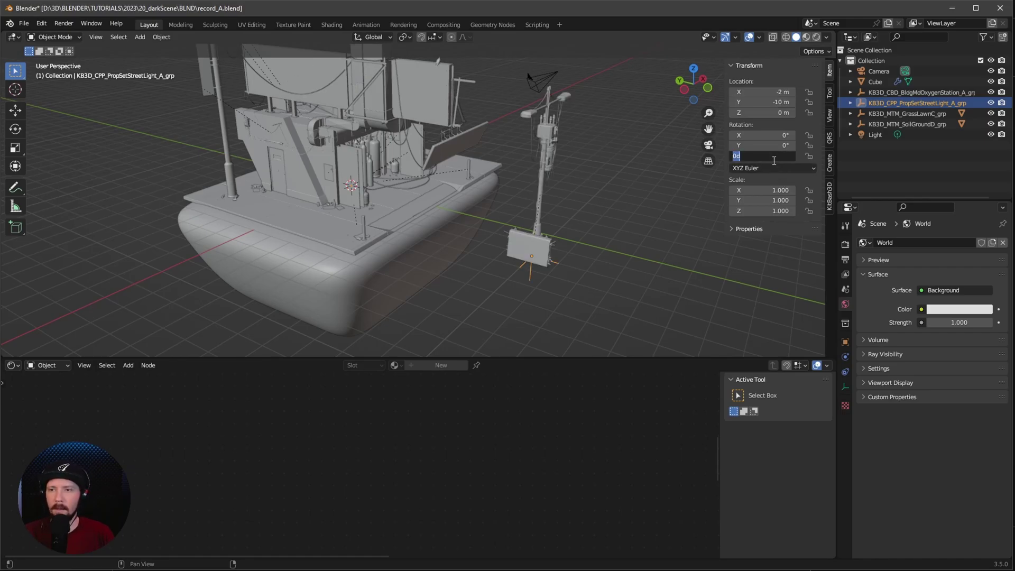
type("90")
key("Return")
Rename the soil cube under the Oxygen Station as island.
middle_click_drag(356, 294, 365, 290)
left_click(365, 289)
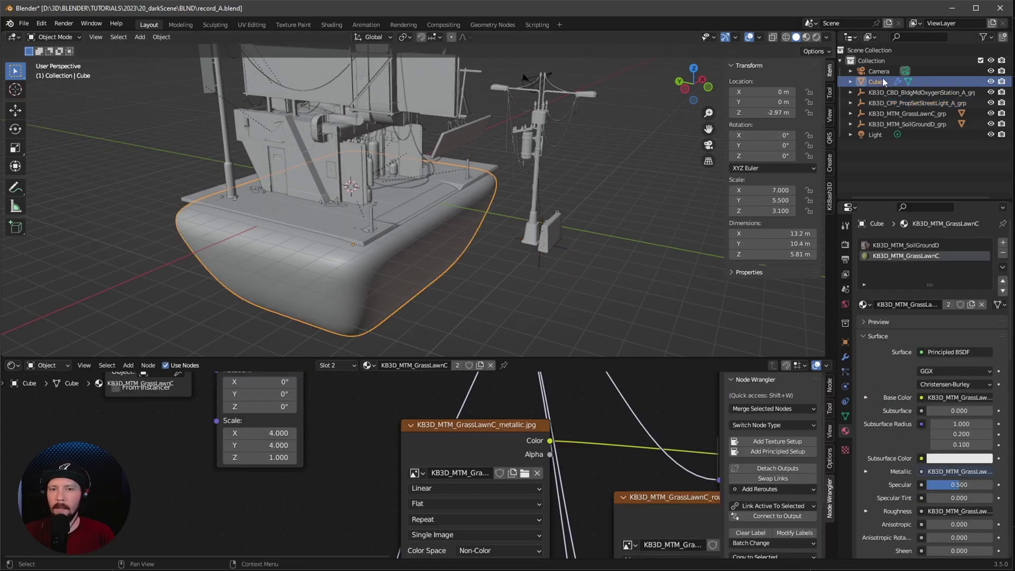
double_click(876, 82)
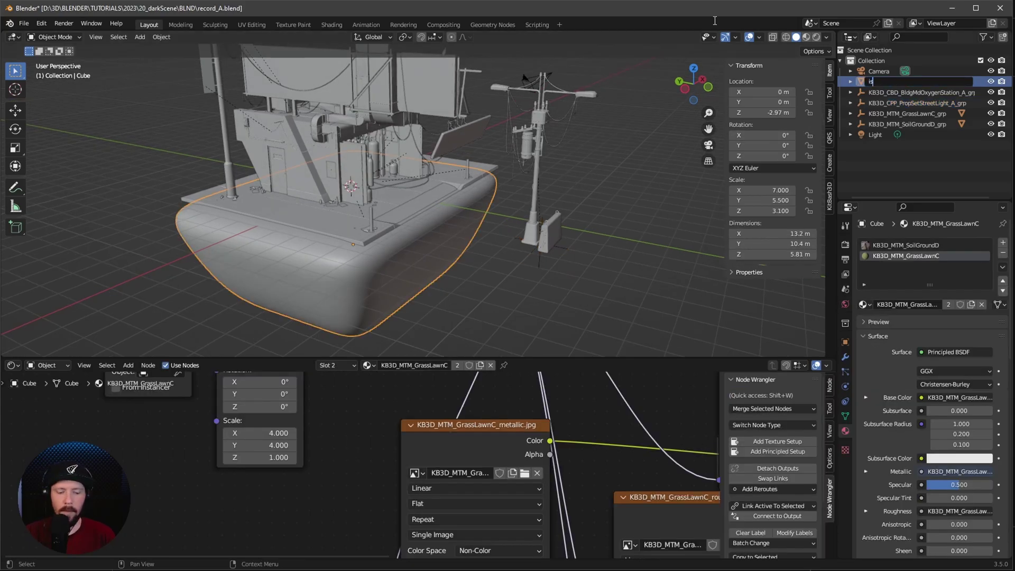
type("island")
key("Return")
Duplicate the island and place the copy under the street light at X -2 m, Y -10 m, Z -1.3 m.
key("shift+d")
key("Escape")
left_click(773, 92)
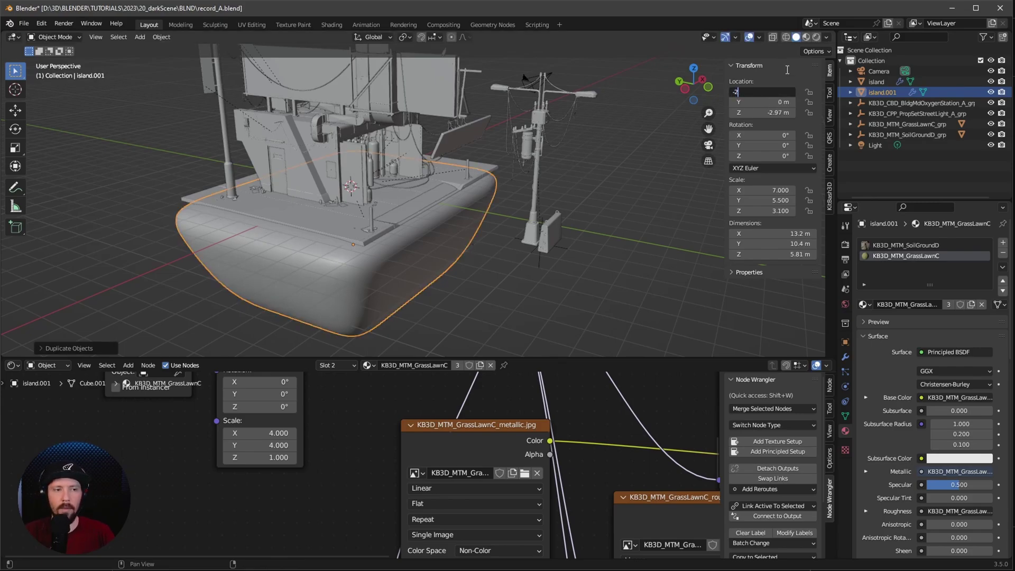
type("-2")
key("Tab")
type("-10")
key("Tab")
key("BackSpace")
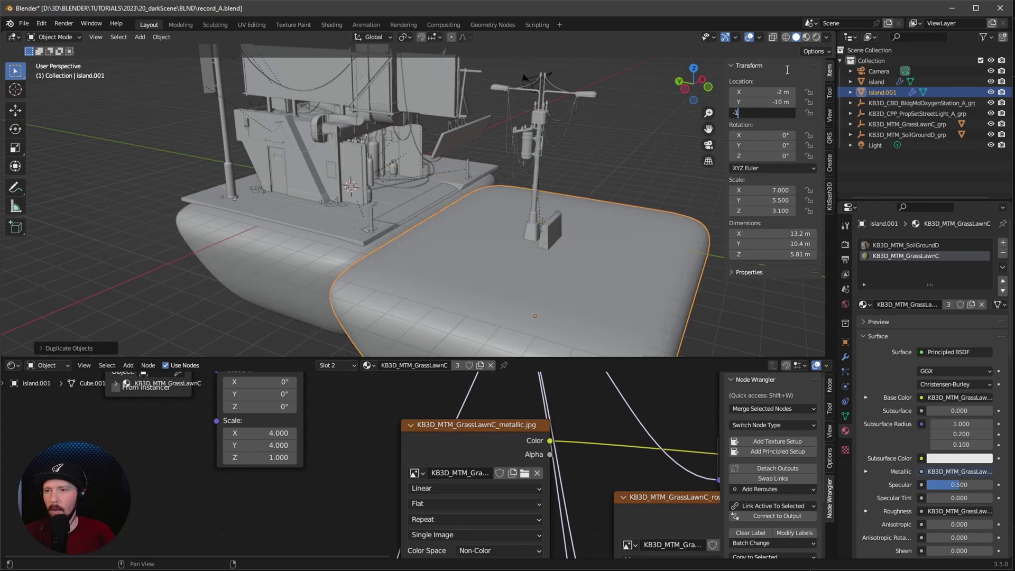
type("-1.3")
key("Return")
middle_click_drag(512, 284, 538, 252)
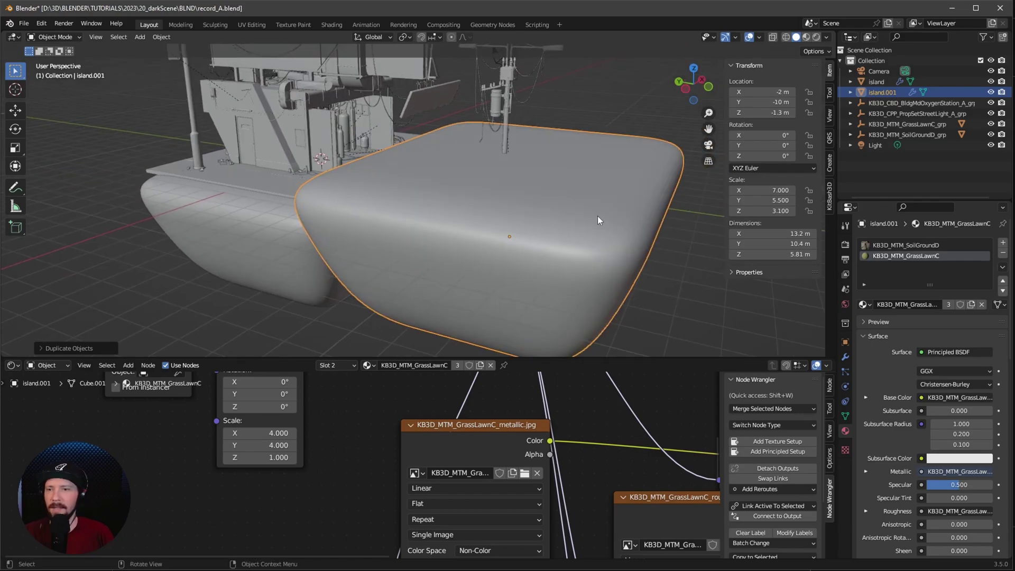
Scale the duplicated island down uniformly by a factor of about 0.42.
key("s")
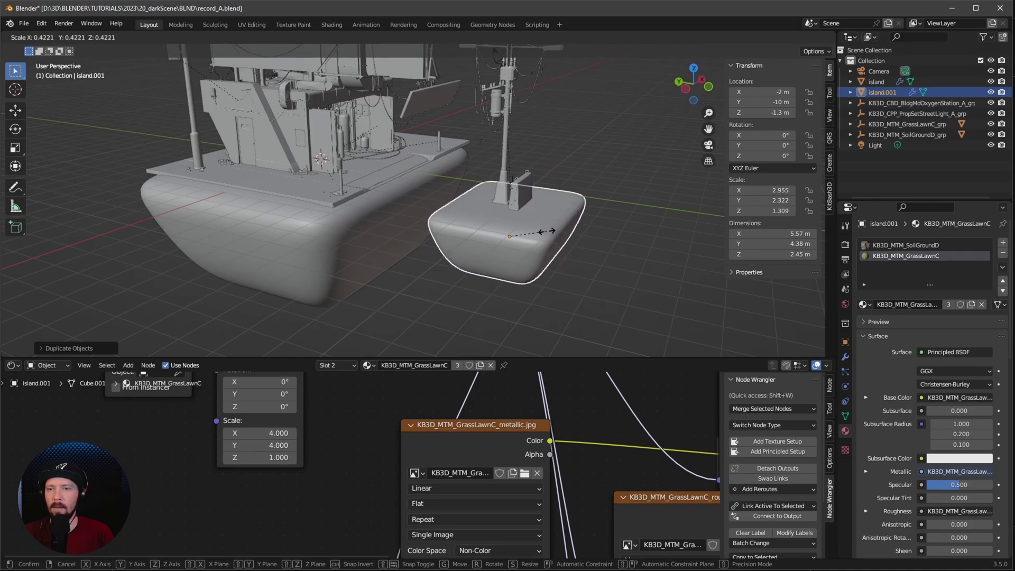
left_click(553, 231)
middle_click_drag(553, 230, 532, 252)
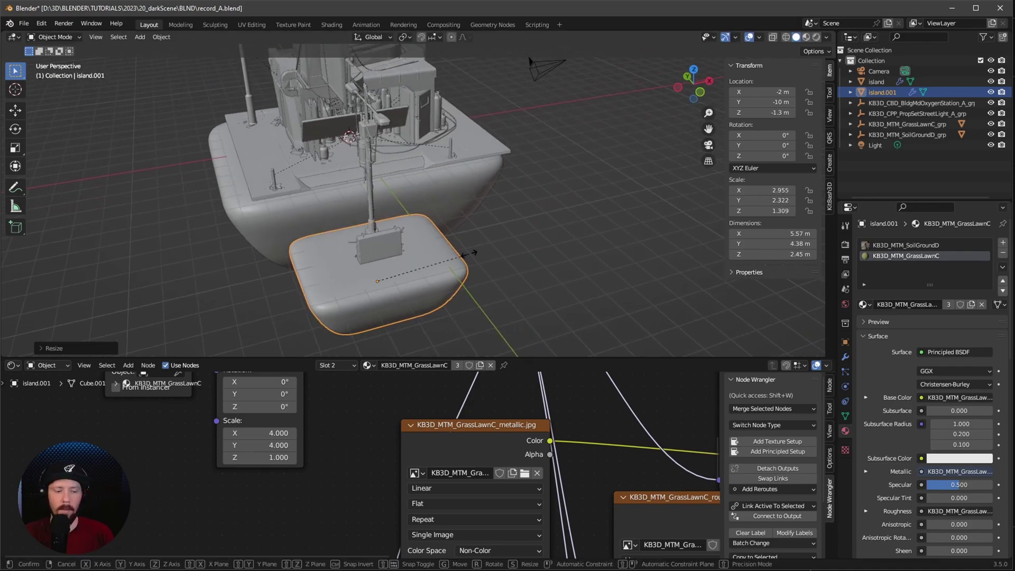
Narrow the duplicated island along X to about 2.59 m and along Y to about 2.67 m.
key("s")
key("y")
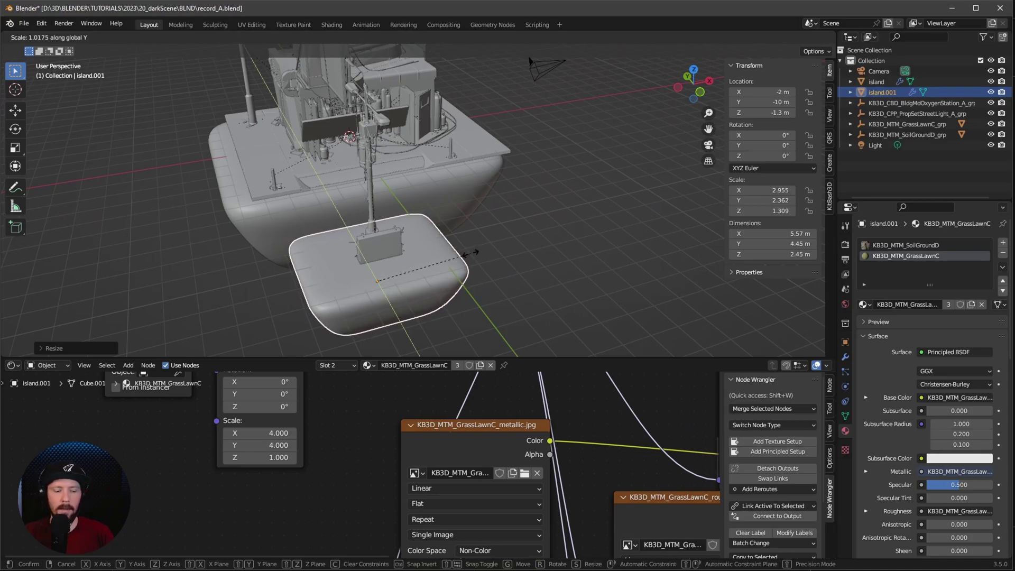
key("x")
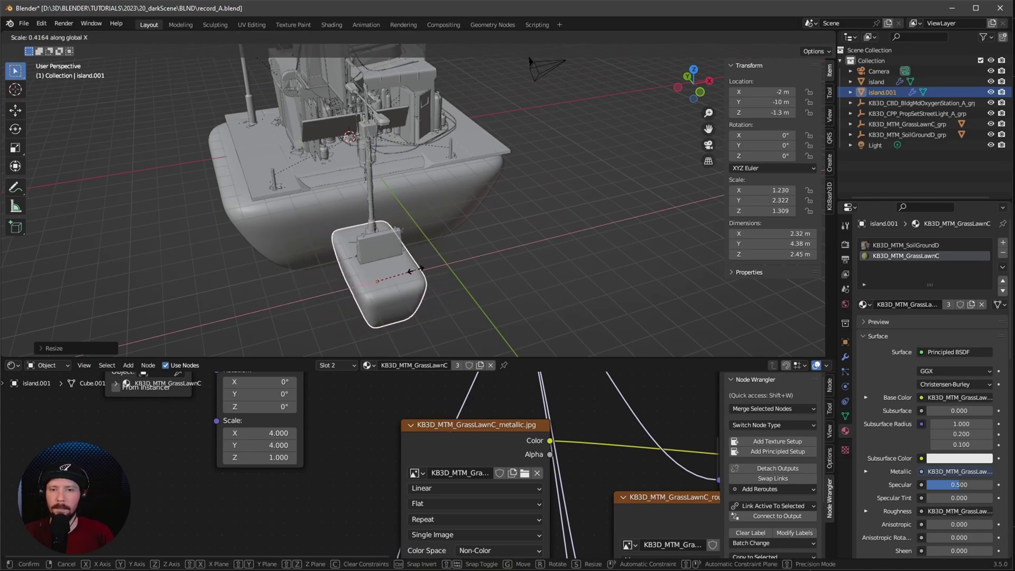
left_click(419, 271)
middle_click_drag(420, 272, 518, 253)
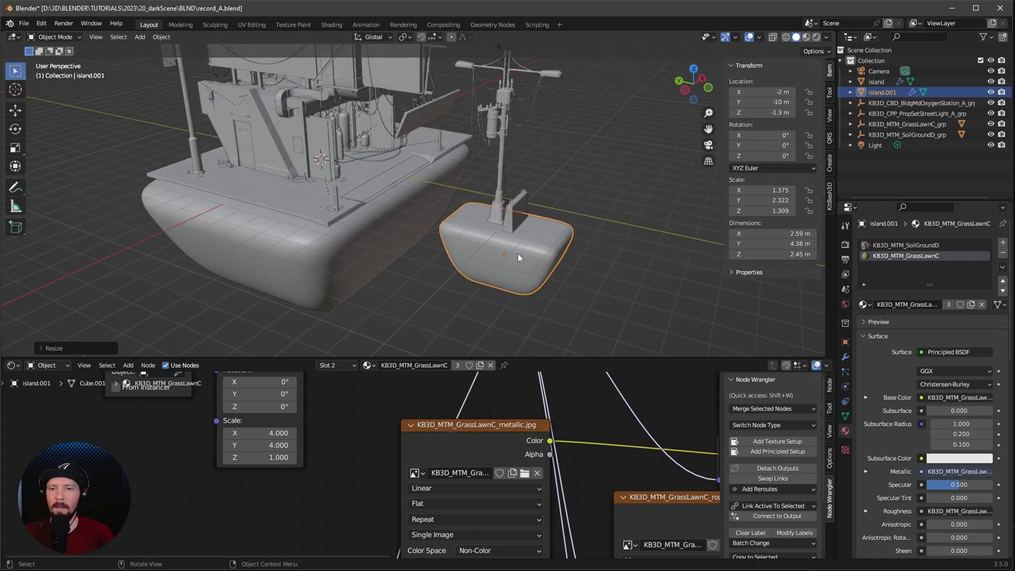
key("s")
key("y")
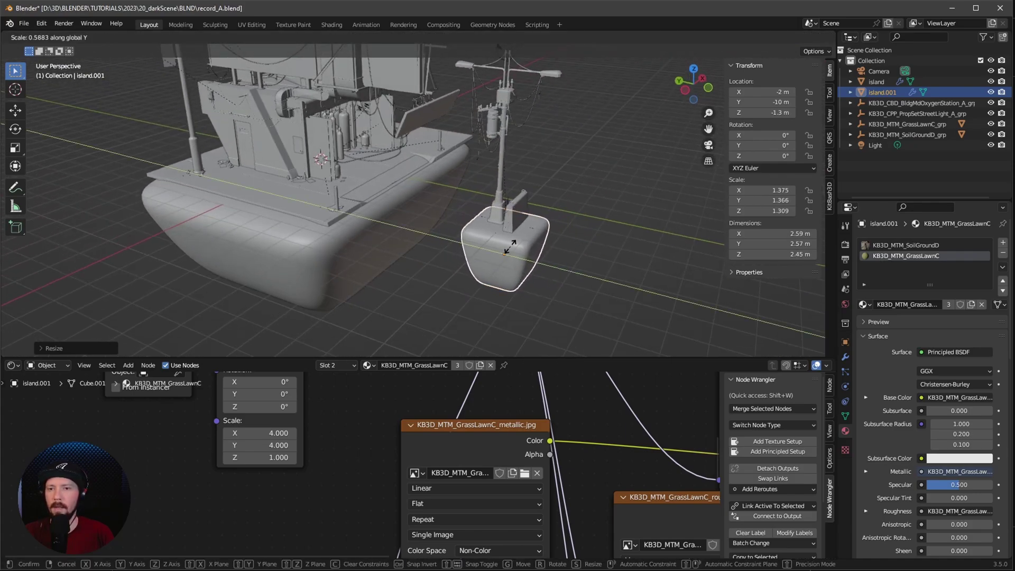
left_click(511, 247)
mouse_move(511, 246)
middle_mouse_down()
mouse_move(531, 243)
mouse_move(532, 230)
mouse_move(503, 250)
mouse_move(526, 250)
mouse_move(512, 252)
middle_mouse_up()
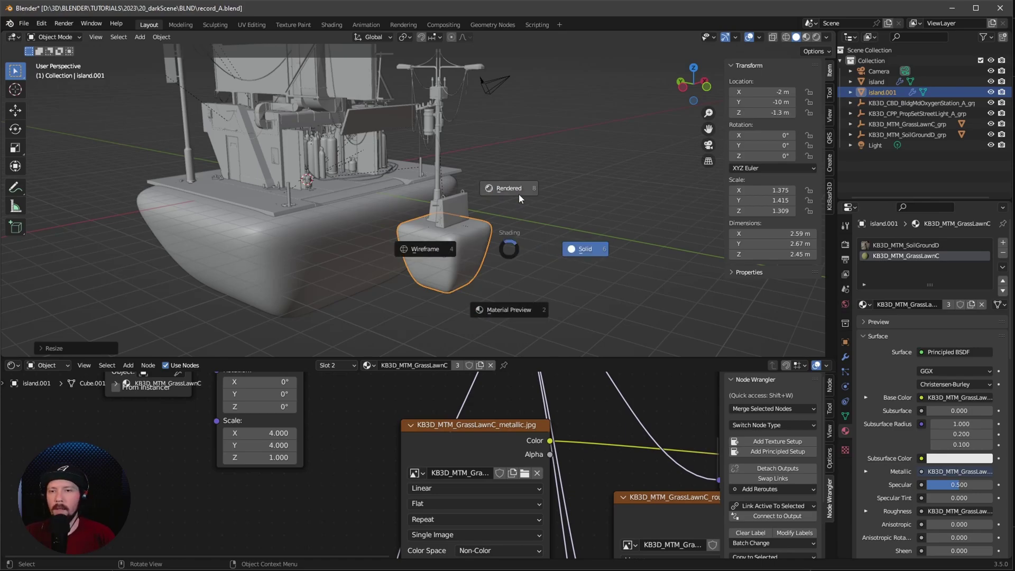
Switch the viewport to rendered shading and set the world background color to black.
left_click(518, 205)
mouse_move(518, 205)
middle_mouse_down()
mouse_move(496, 258)
mouse_move(508, 265)
mouse_move(520, 244)
mouse_move(536, 263)
mouse_move(531, 281)
mouse_move(531, 265)
middle_mouse_up()
left_click(844, 304)
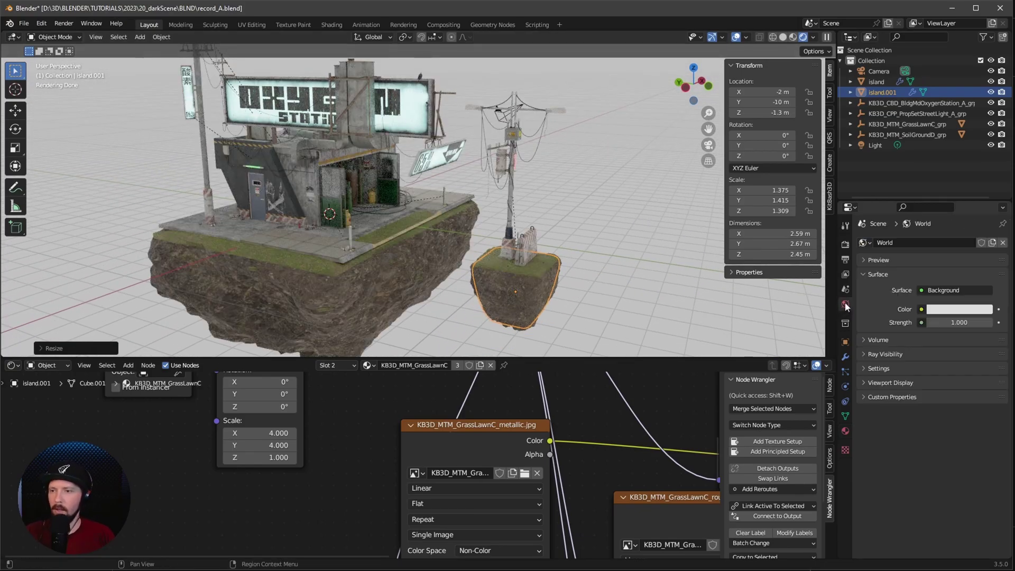
left_click(943, 310)
left_click_drag(986, 188, 987, 240)
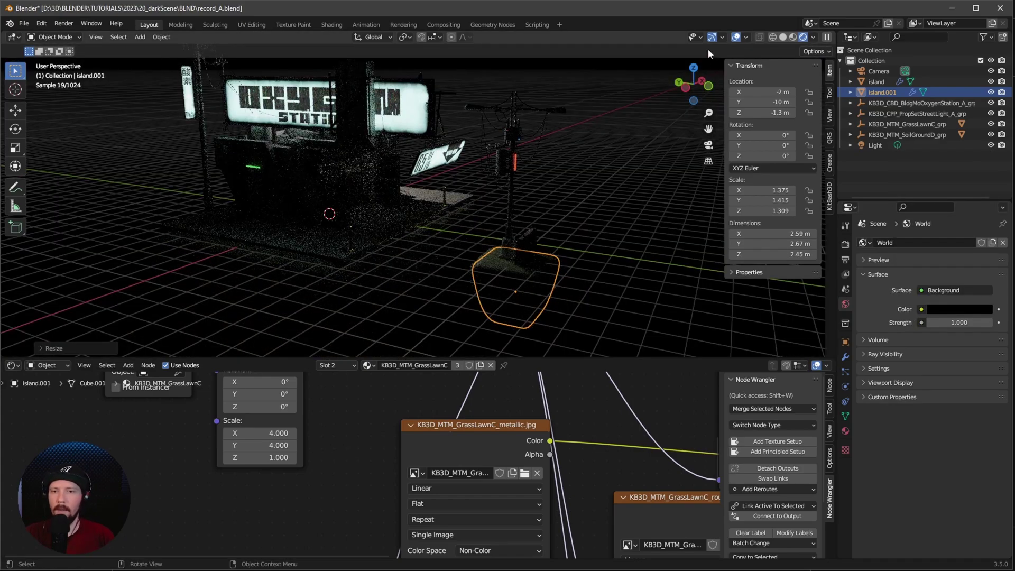
Turn off the viewport overlays and hide the Light object to examine the scene lit only by its emissive signs.
left_click(734, 38)
middle_click_drag(557, 213, 500, 248)
scroll(500, 253, "up", 2)
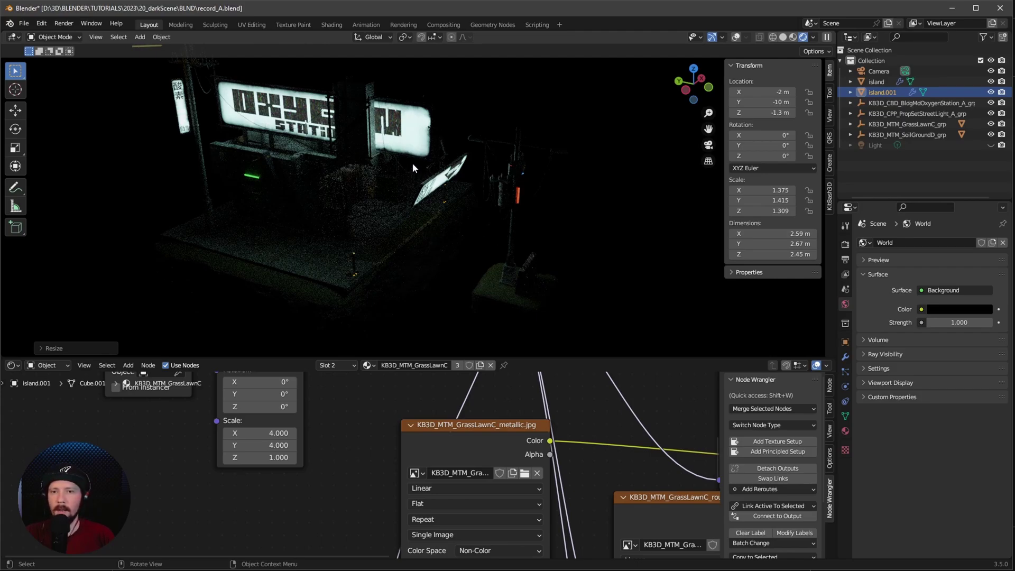
Select the Oxygen Station billboard with overlays shown and set its KB3D_CBD_BDBannersC material's emission strength to 20.
left_click(415, 147)
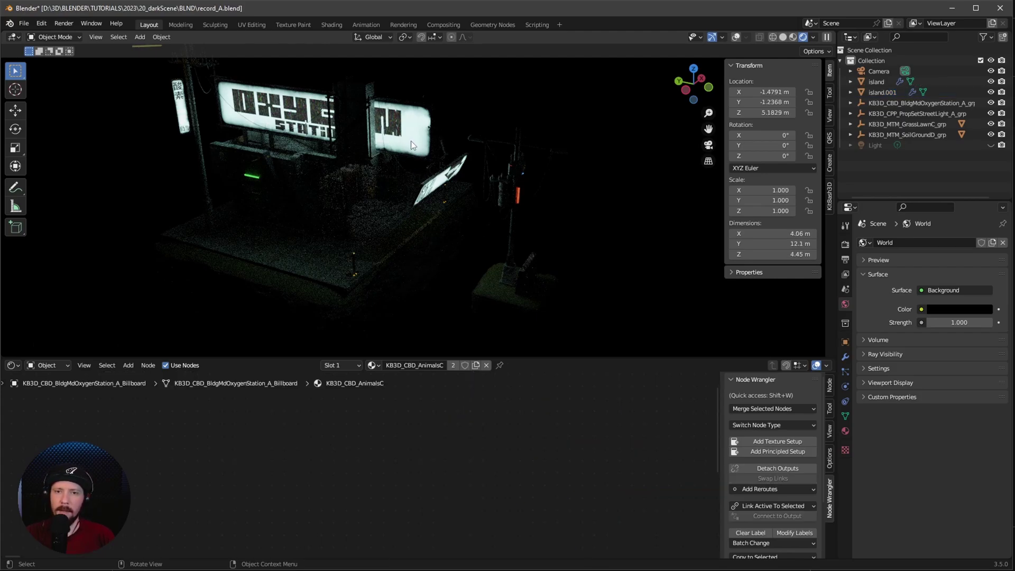
left_click(736, 37)
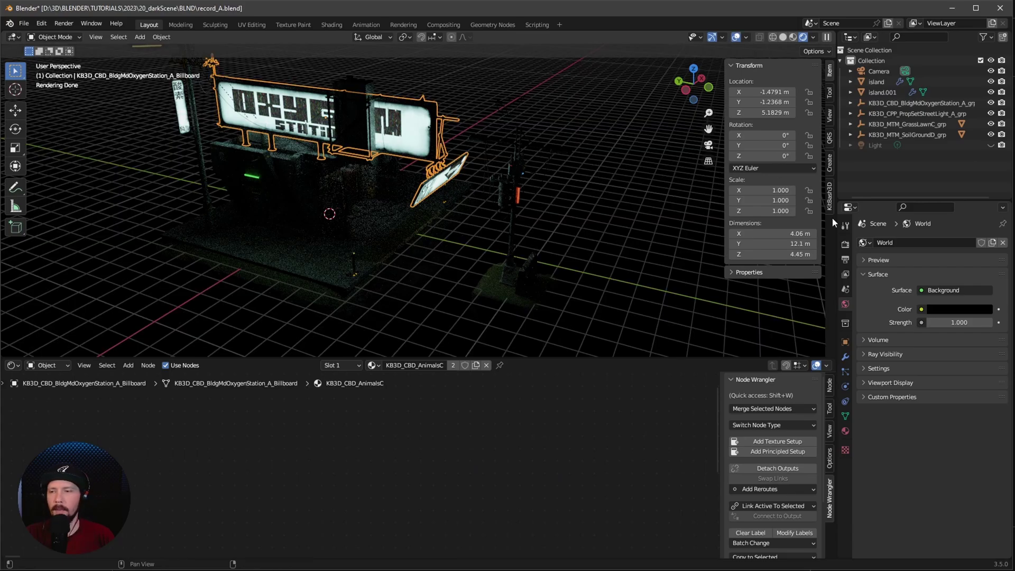
left_click(845, 432)
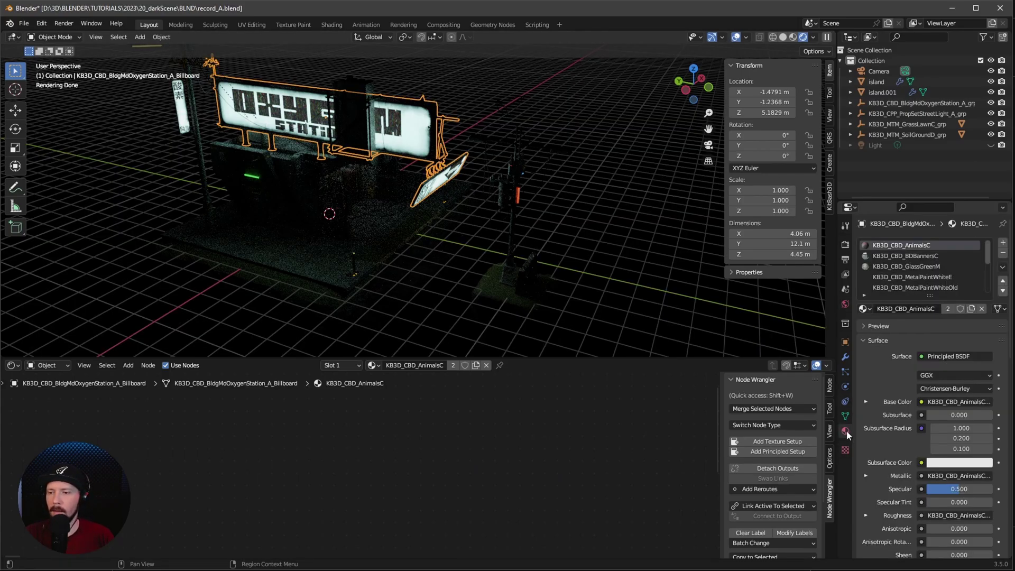
left_click(921, 256)
scroll(877, 423, "down", 10)
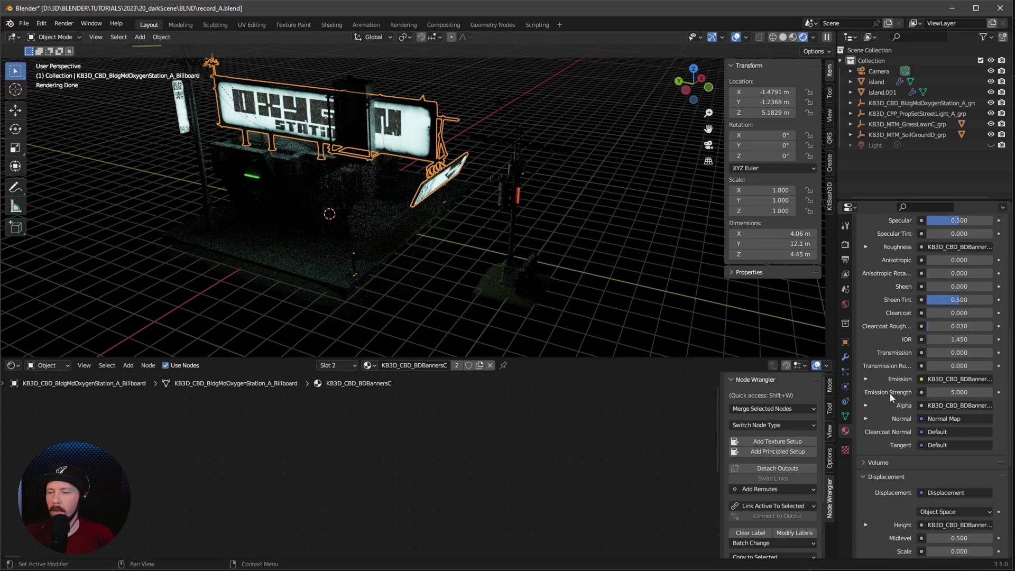
left_click(964, 392)
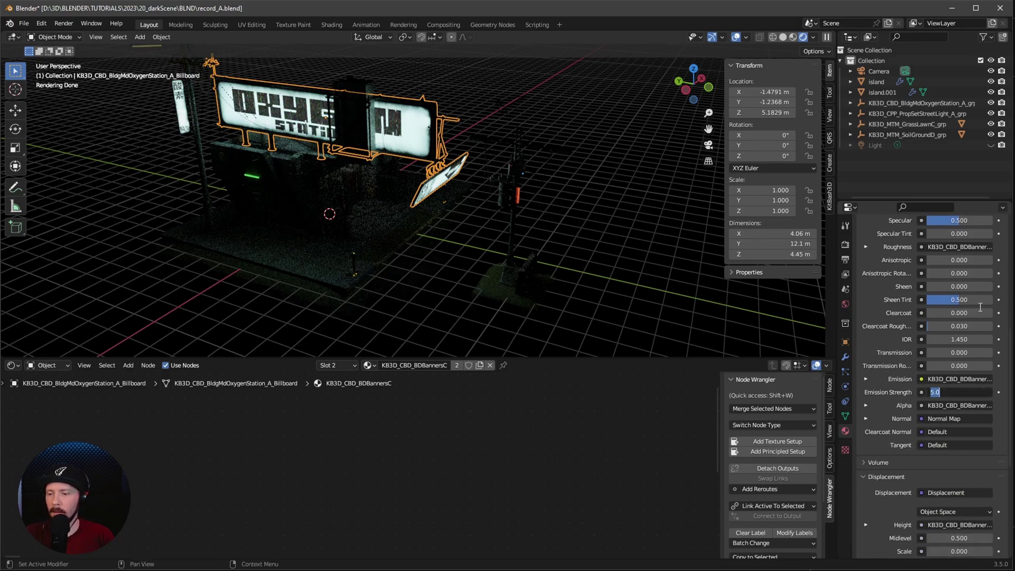
type("20")
key("Return")
middle_click_drag(457, 263, 487, 253)
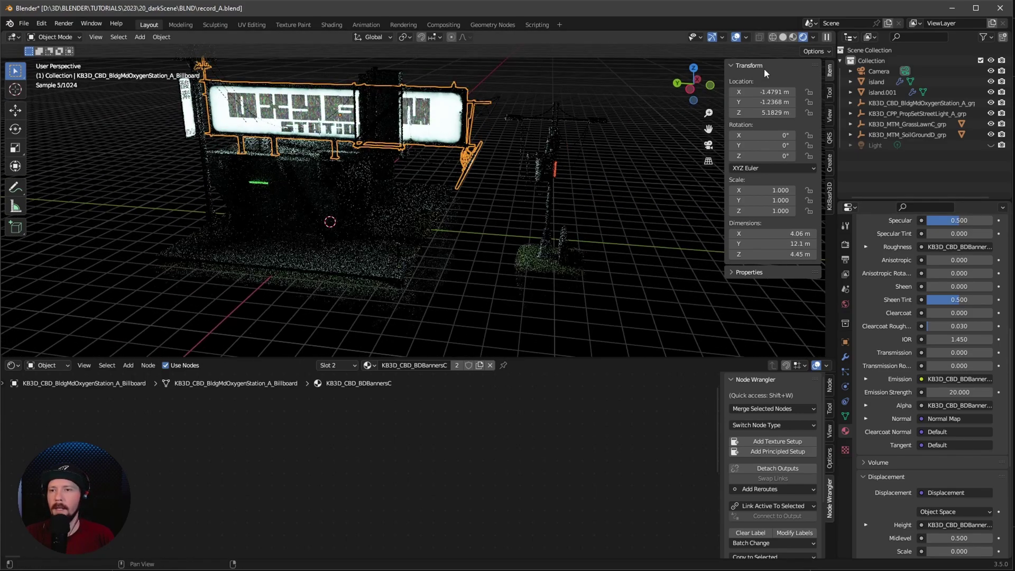
Inspect the billboard's glow with the overlays off, and unhide the Light object before restoring the overlays.
left_click(736, 37)
middle_click_drag(599, 224, 585, 236, "shift")
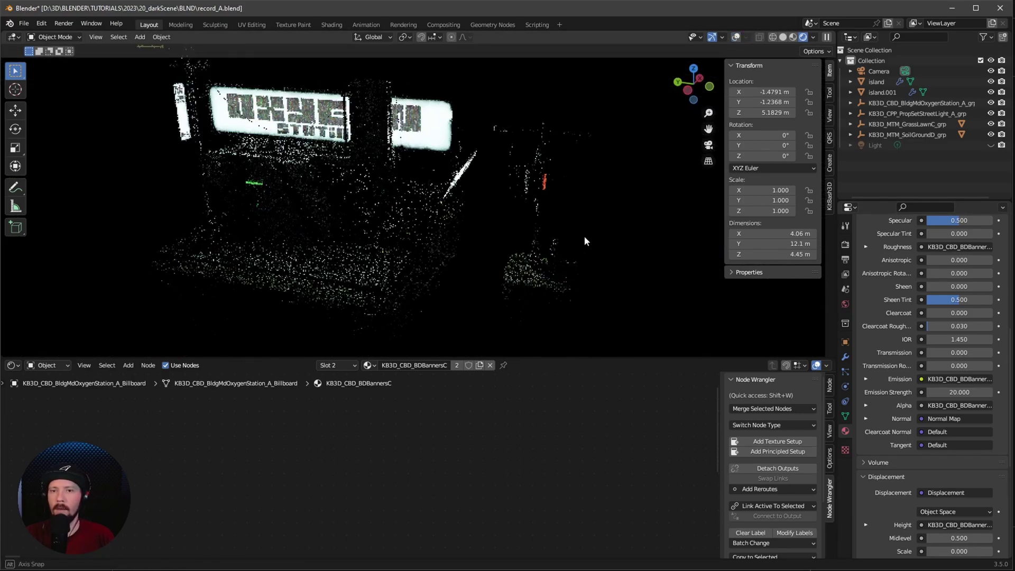
left_click(990, 145)
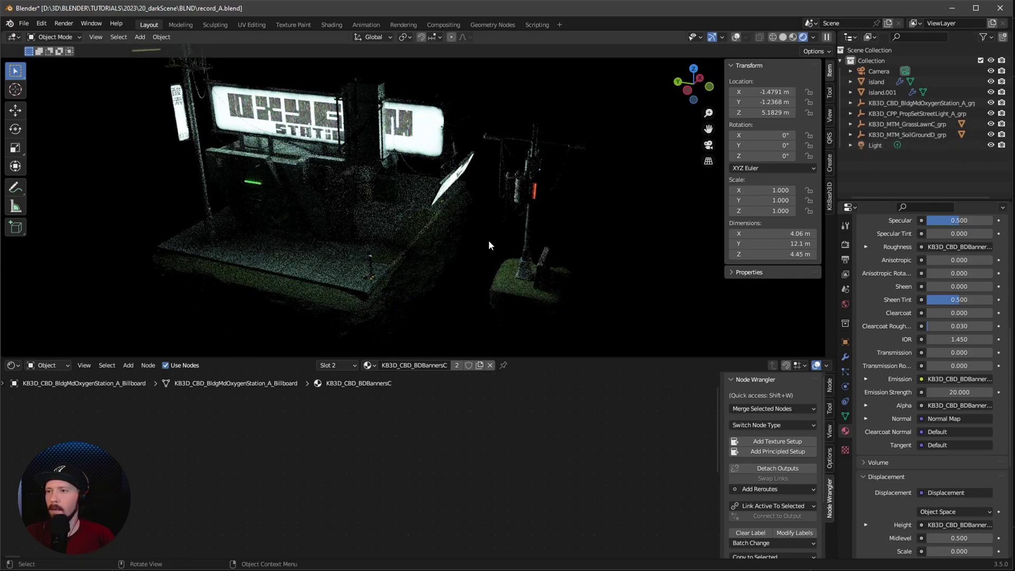
middle_click_drag(525, 203, 516, 208)
left_click(736, 37)
From top view, move the Light over the street light's lamp head at about X -2.01 m, Y -8.17 m and change its type to Area.
key("KP_7")
scroll(515, 209, "up", 1)
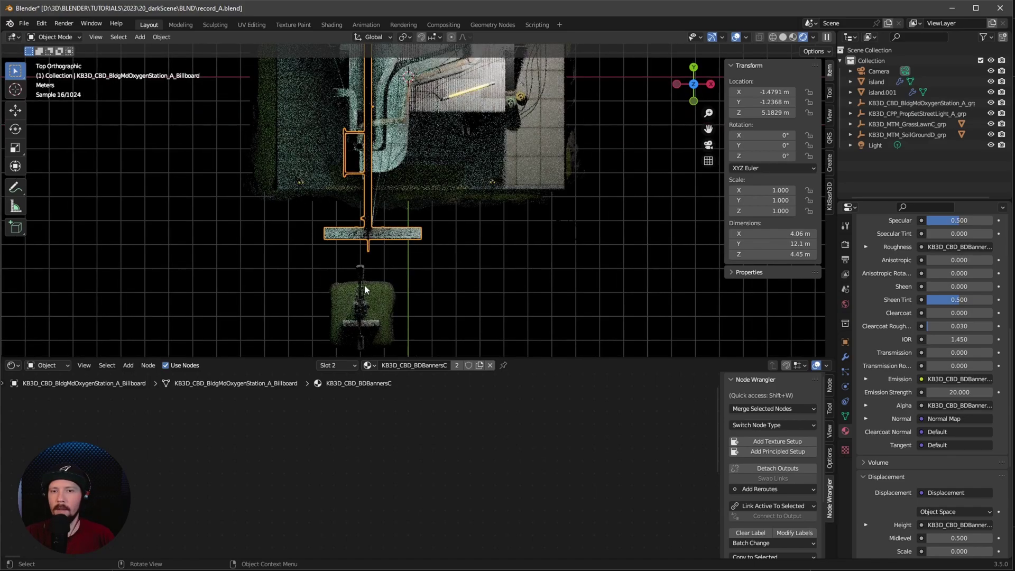
left_click(873, 145)
scroll(553, 233, "down", 2)
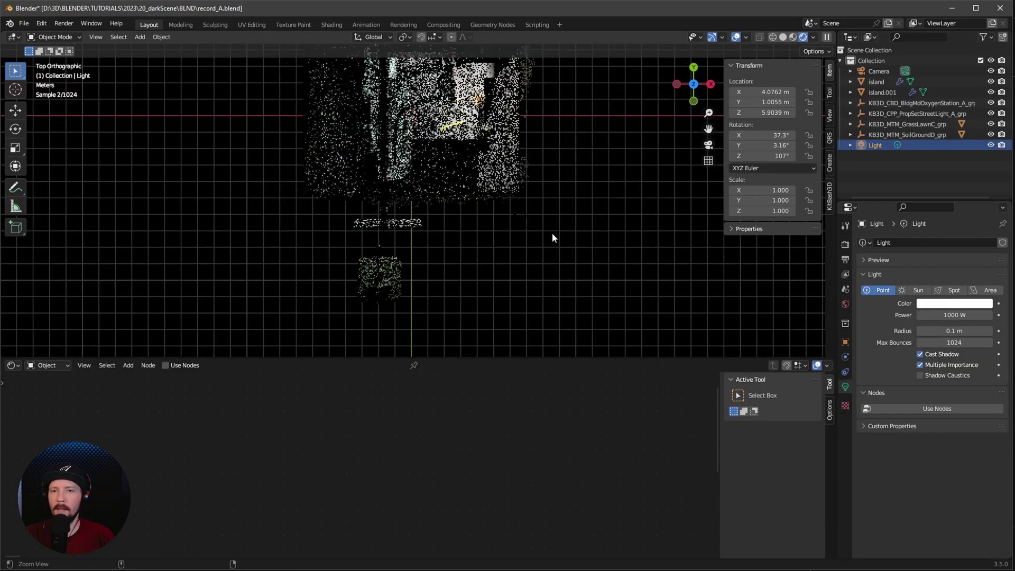
key("g")
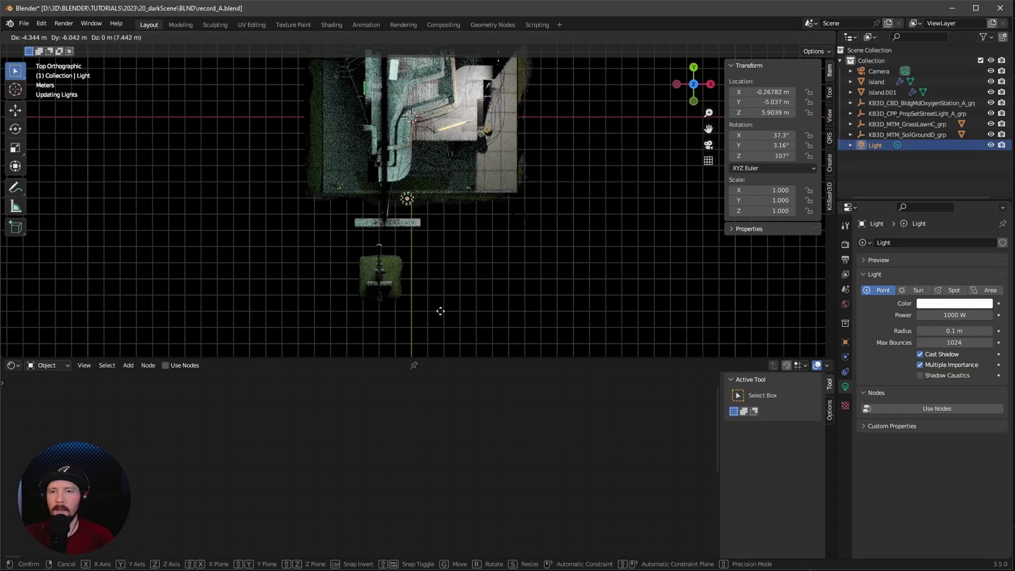
left_click(473, 275)
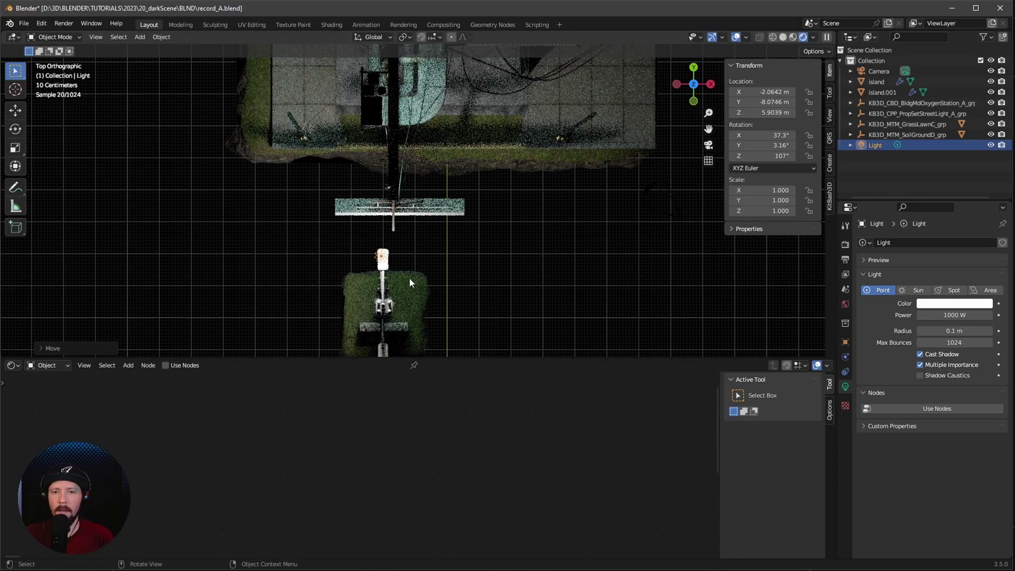
key("g")
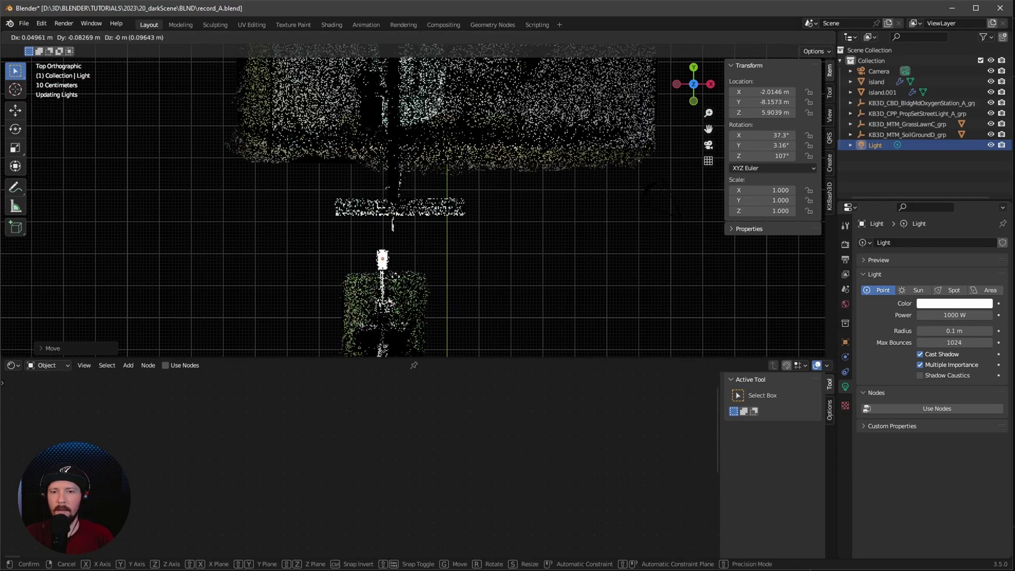
left_click(396, 279)
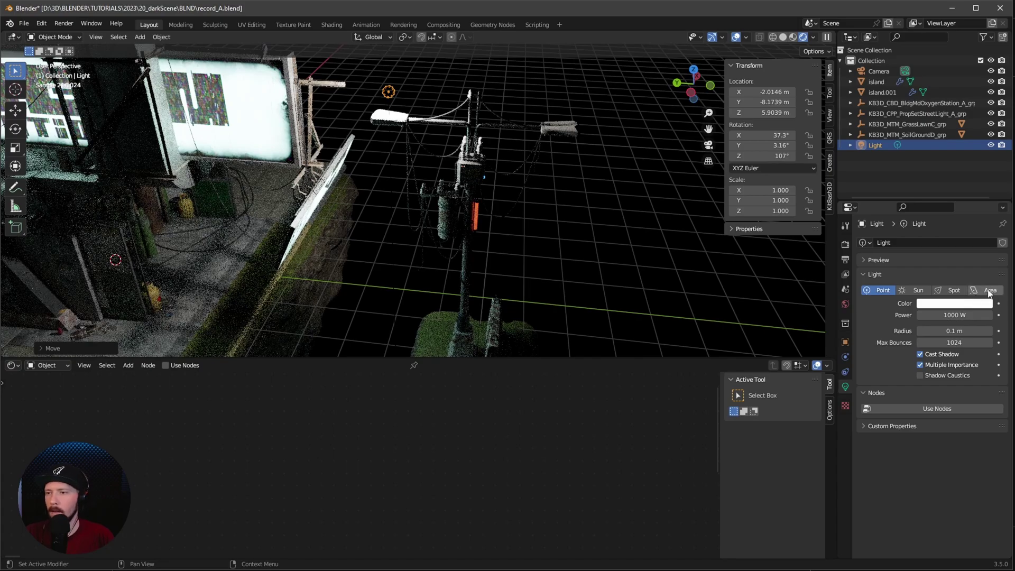
left_click(988, 291)
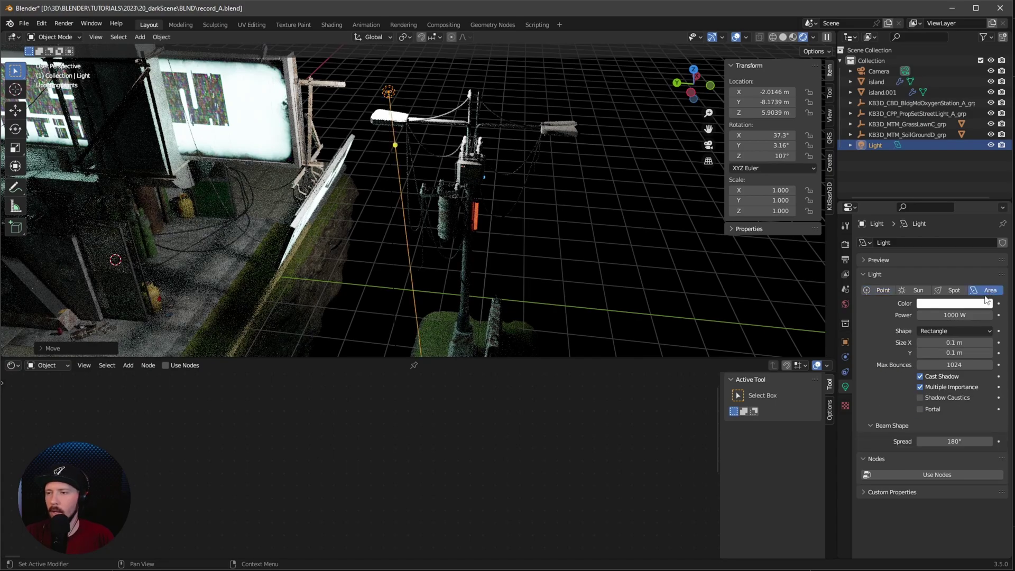
Set the area light's rectangle size to 0.37 m in X and 0.58 m in Y.
left_click(941, 343)
key("BackSpace")
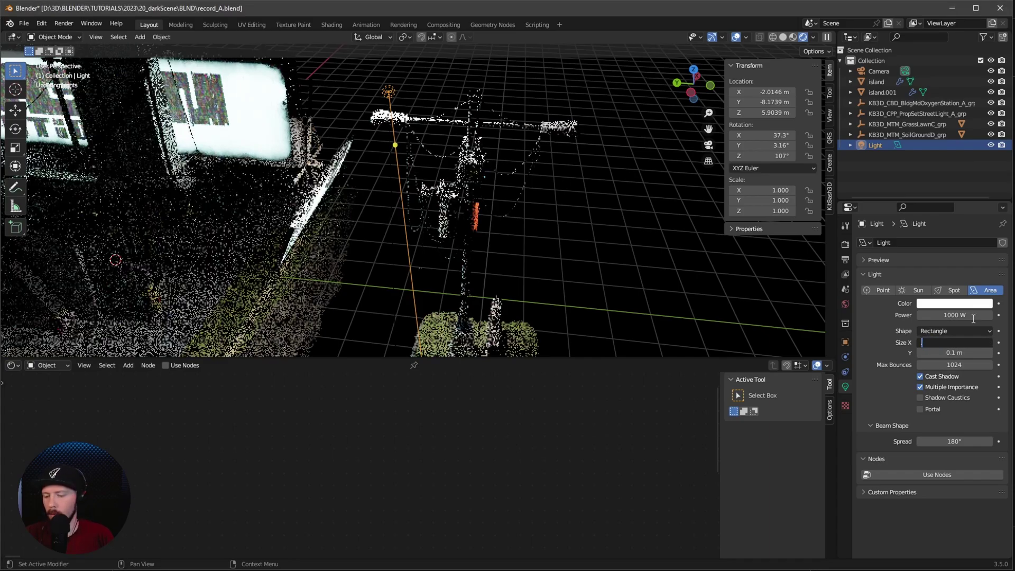
type(".37")
key("Tab")
key("BackSpace")
type(".58")
key("Return")
Reset the area light's rotation to 0° on all axes and lower it along Z to about 5.38 m, beneath the lamp head.
left_click_drag(767, 135, 768, 182)
type("0")
key("Return")
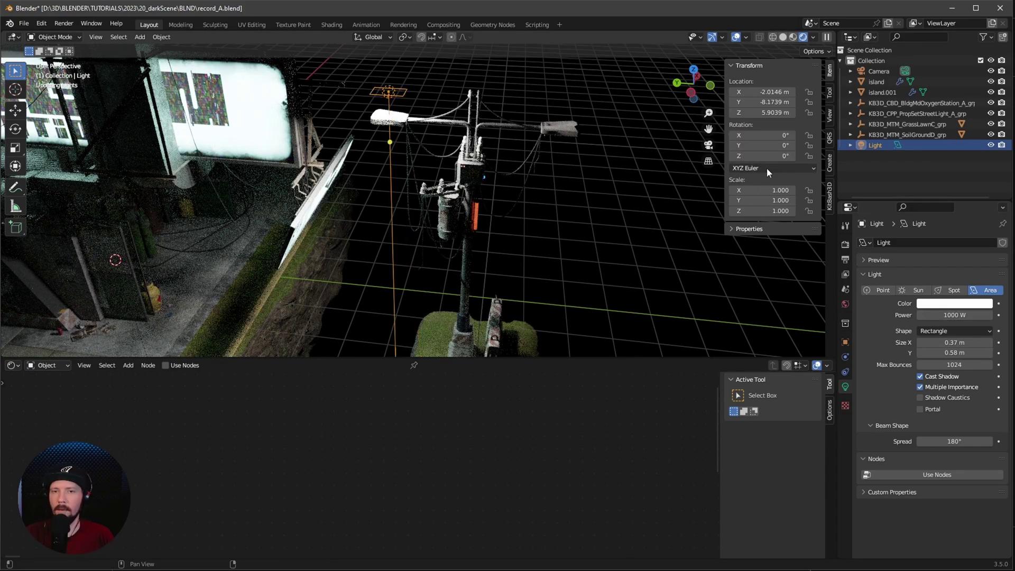
mouse_move(453, 191)
middle_mouse_down()
mouse_move(408, 201)
mouse_move(450, 183)
middle_mouse_up()
scroll(444, 188, "up", 5)
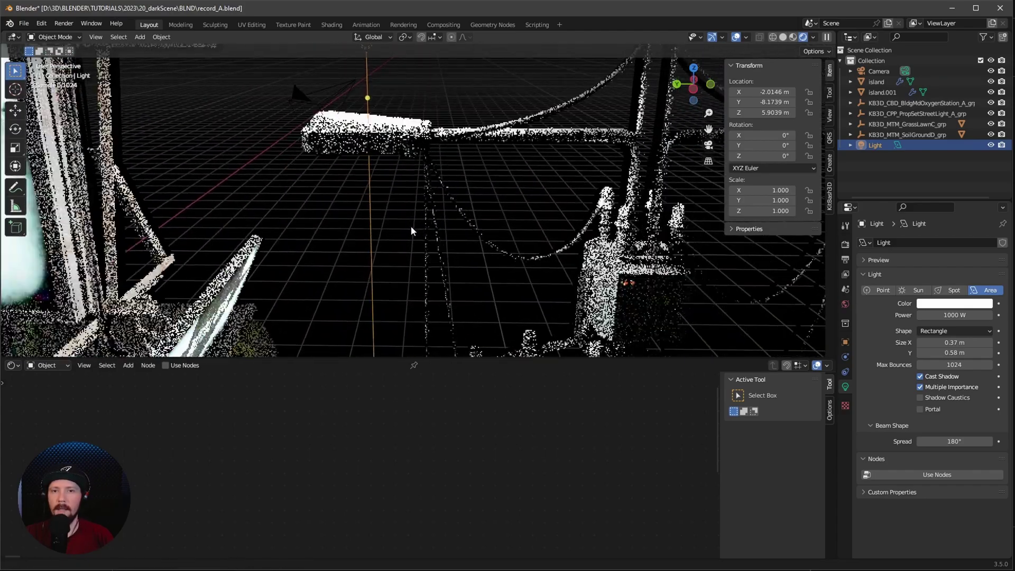
key("g")
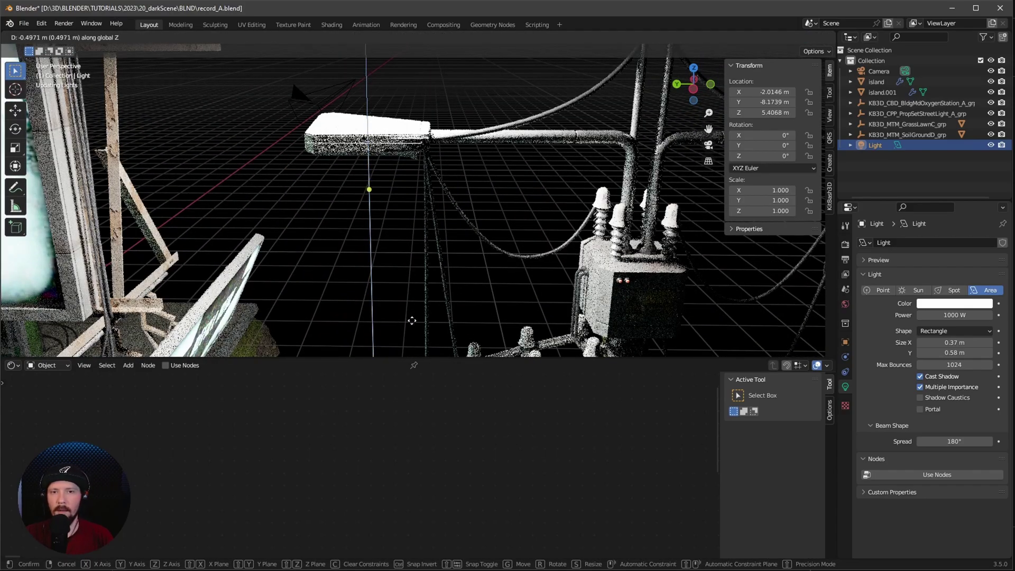
left_click(413, 328)
middle_click_drag(413, 327, 455, 248)
middle_click_drag(428, 347, 427, 242, "shift")
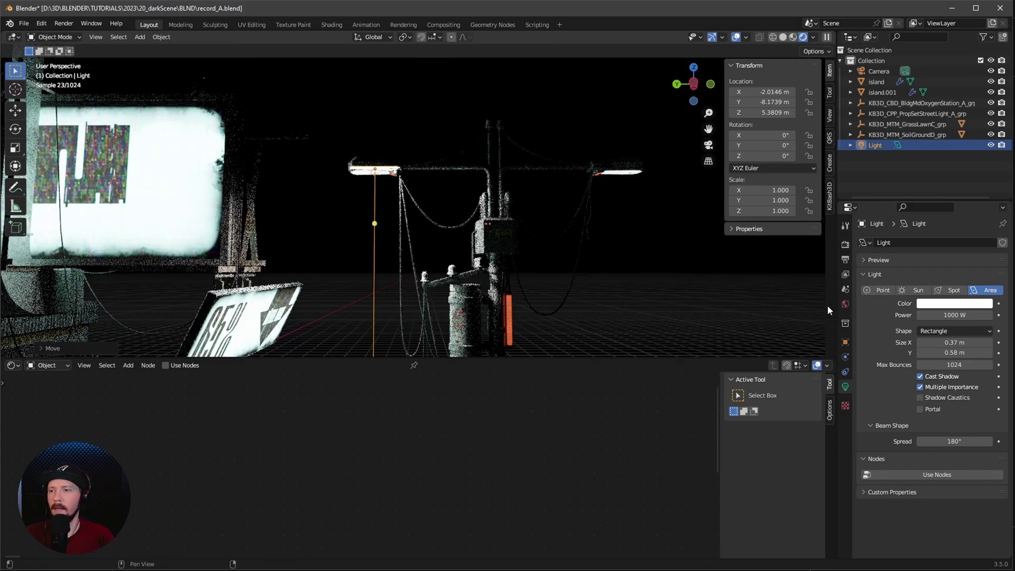
Set the area light's power to 500 W and check its effect on the street light and station.
left_click(958, 314)
type("500")
key("Return")
middle_click_drag(418, 296, 404, 201)
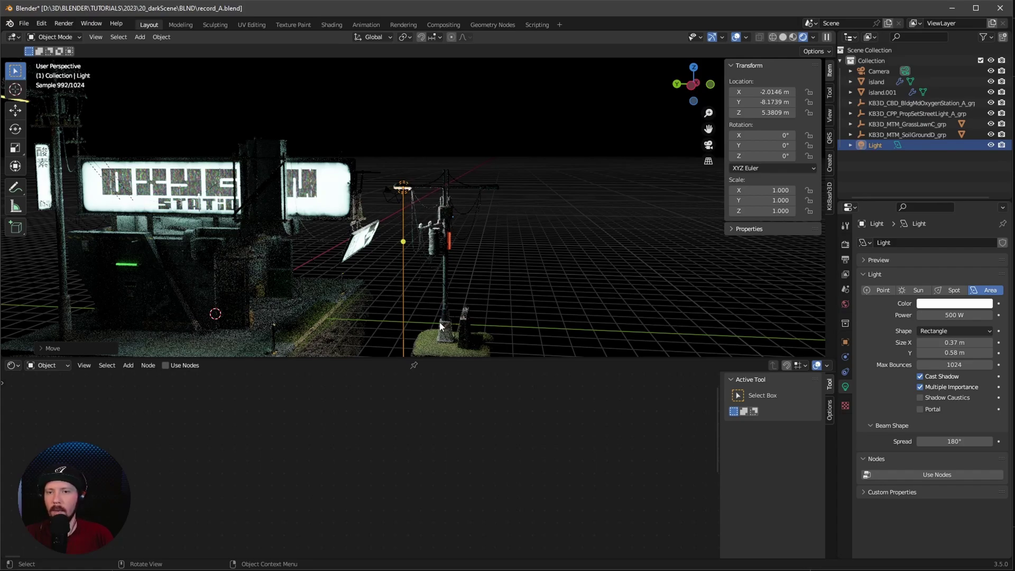
Switch the viewport to Material Preview and open the street light's main mesh in Edit Mode.
middle_click_drag(489, 287, 493, 223)
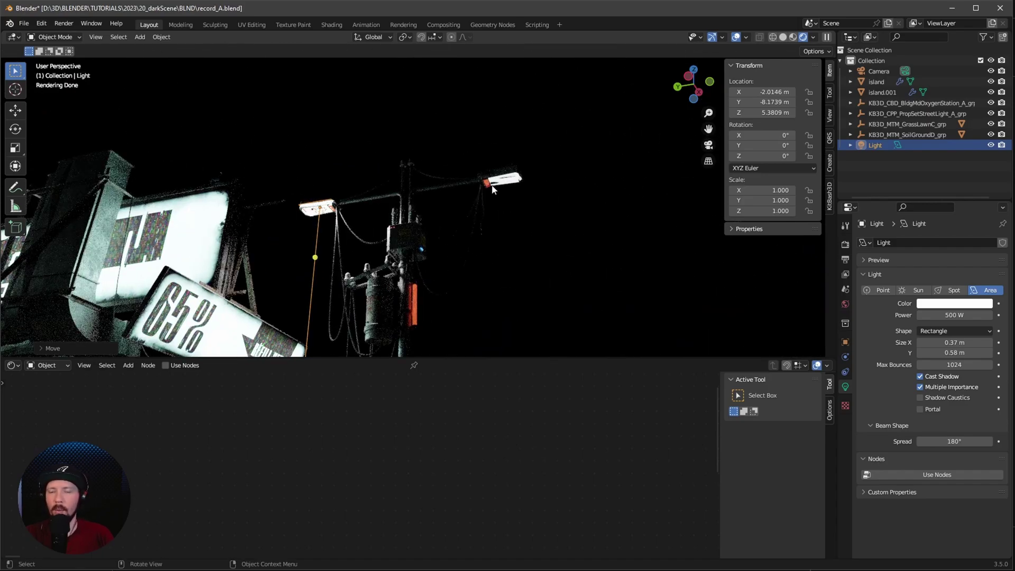
middle_click_drag(532, 213, 474, 229)
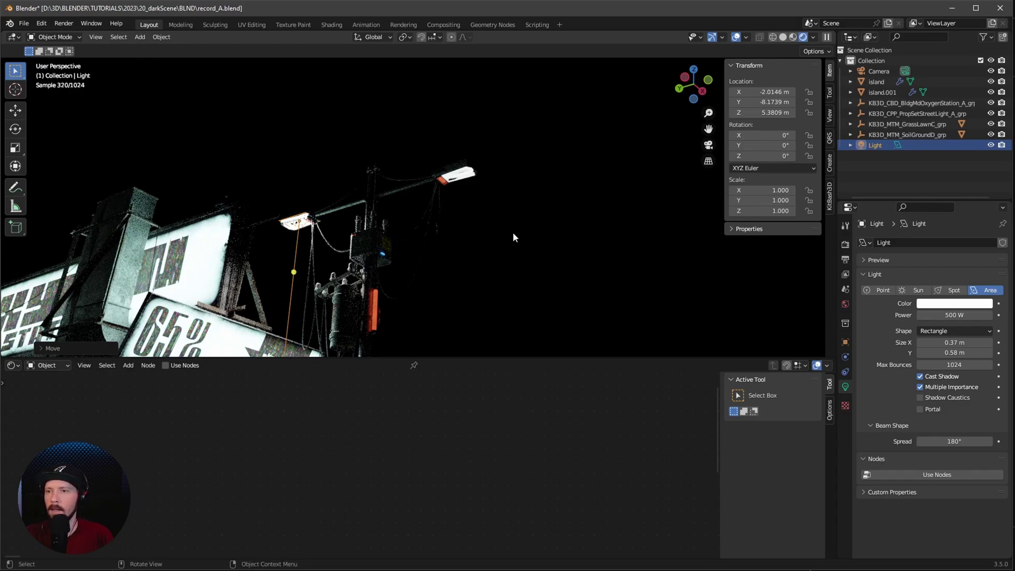
key("z")
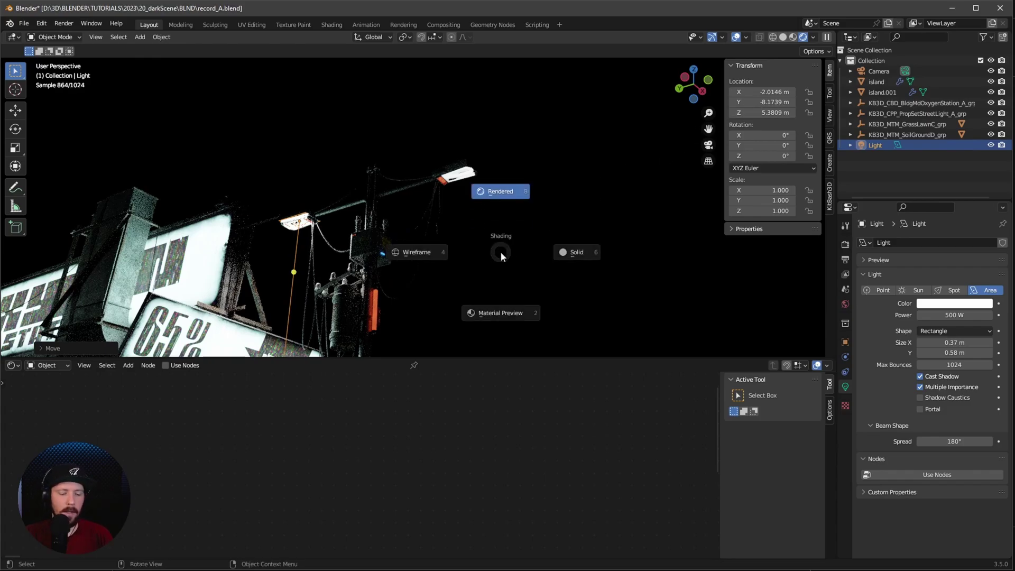
left_click(512, 322)
mouse_move(499, 266)
middle_mouse_down("ctrl")
mouse_move(557, 203)
mouse_move(474, 286)
middle_mouse_up("ctrl")
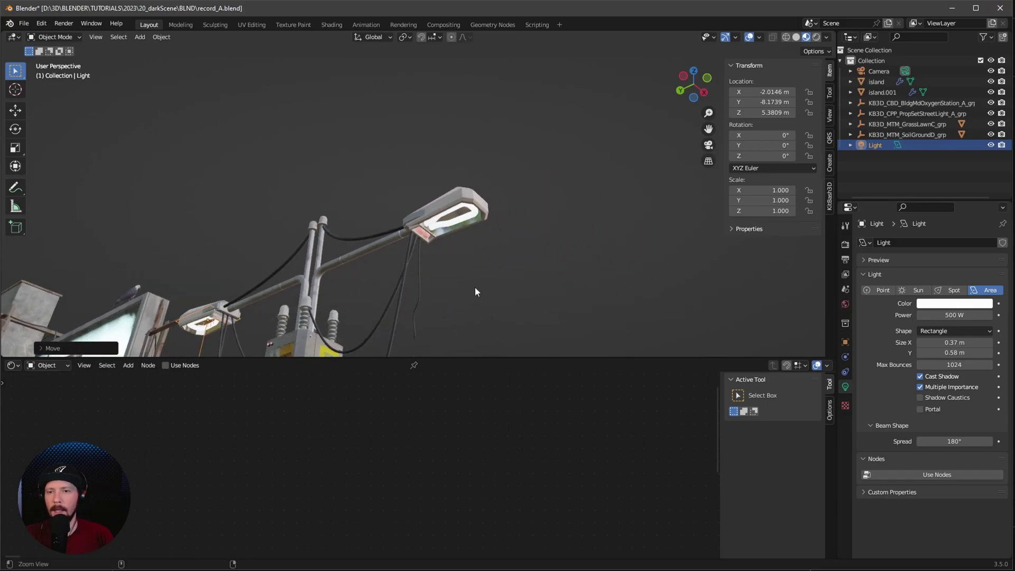
left_click(463, 200)
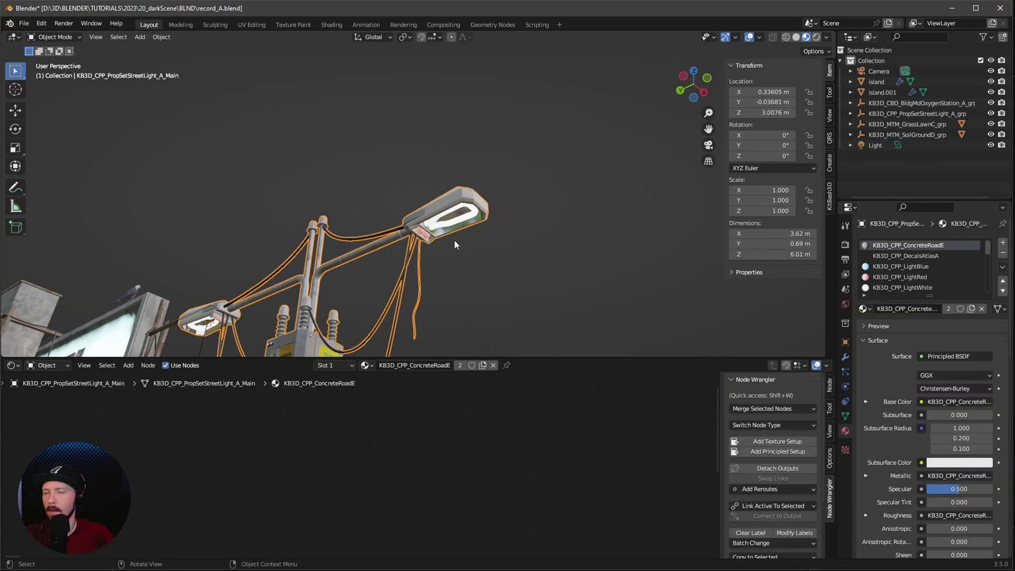
key("Tab")
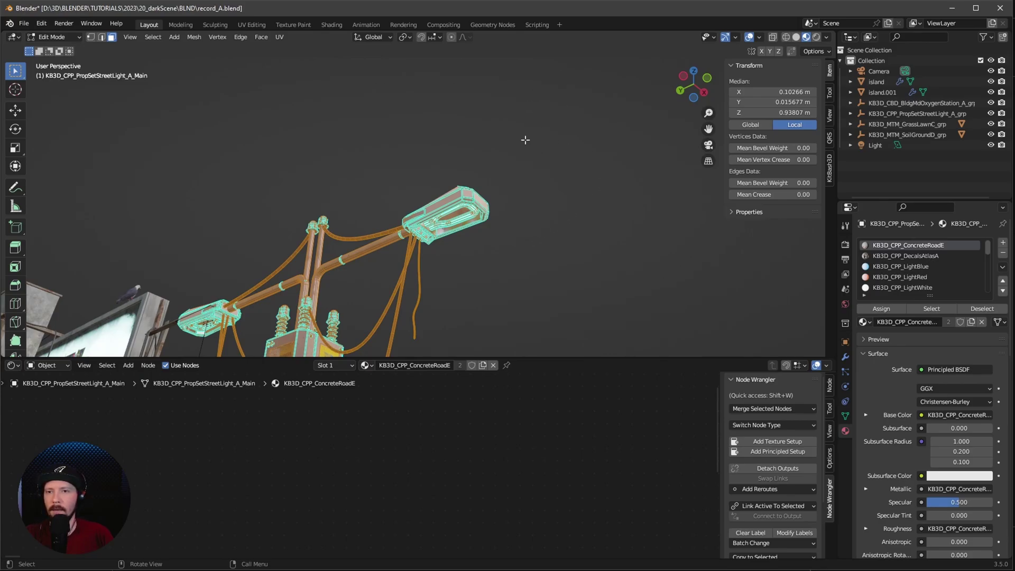
Clear the mesh selection and select only the faces that use the KB3D_CPP_LightWhite material.
left_click_drag(532, 101, 654, 267)
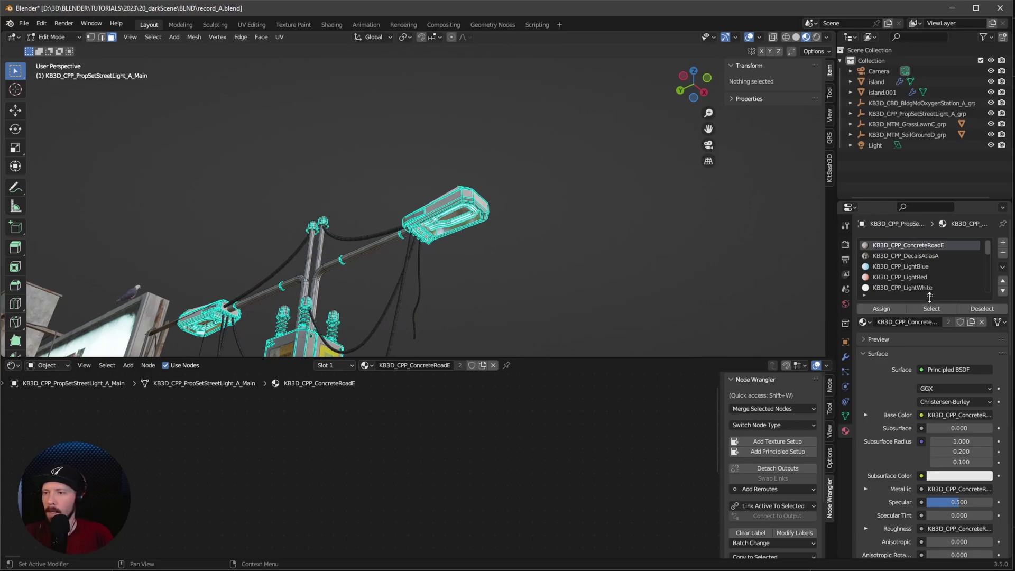
left_click_drag(929, 295, 921, 386)
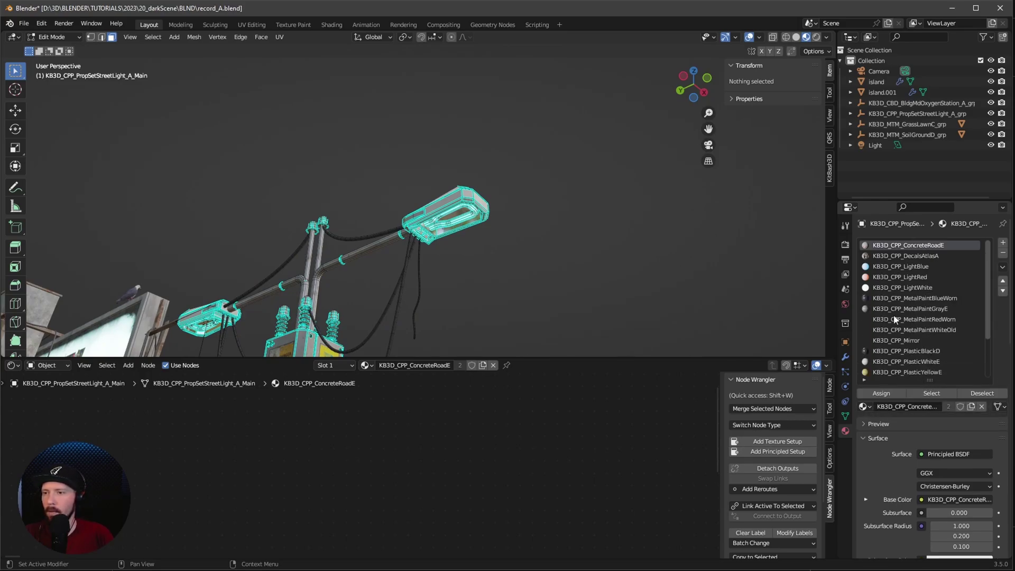
left_click(918, 289)
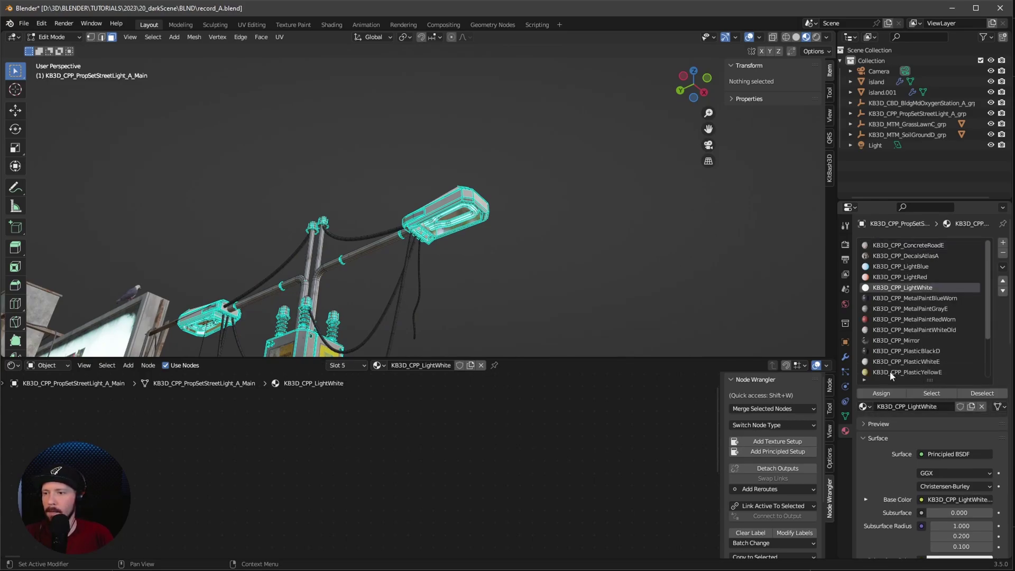
left_click(931, 393)
With X-ray on, deselect the LightWhite faces of the lamp nearest the billboard and delete the opposite lamp's LightWhite vertices.
middle_click_drag(529, 248, 511, 168)
middle_click_drag(274, 234, 704, 125, "shift")
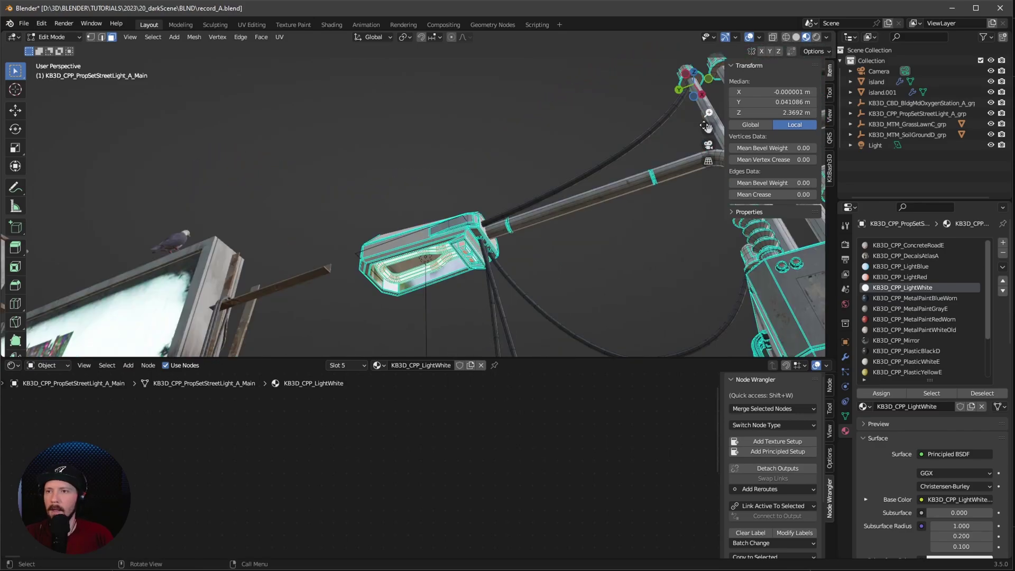
left_click(772, 38)
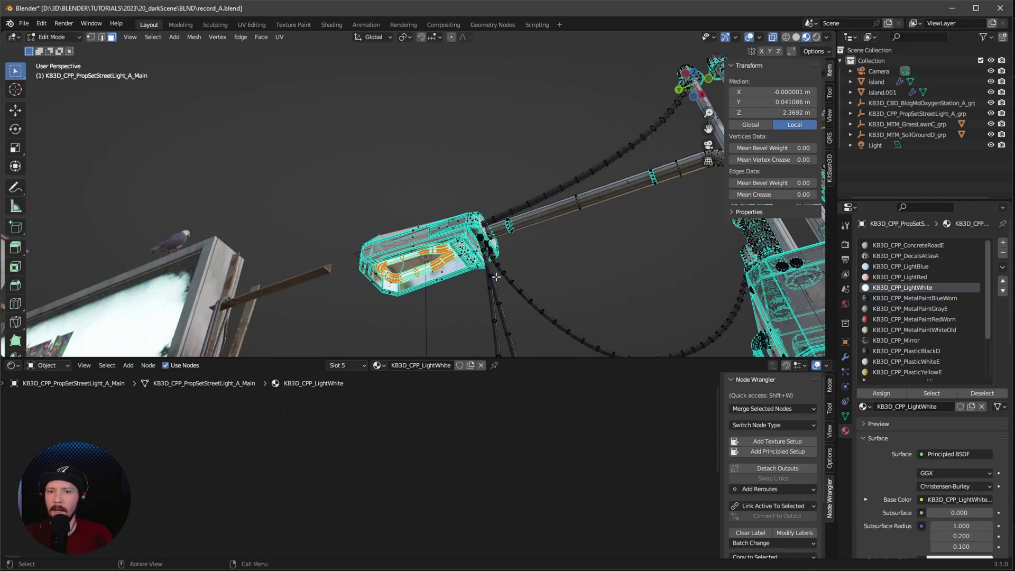
middle_click_drag(500, 280, 478, 269)
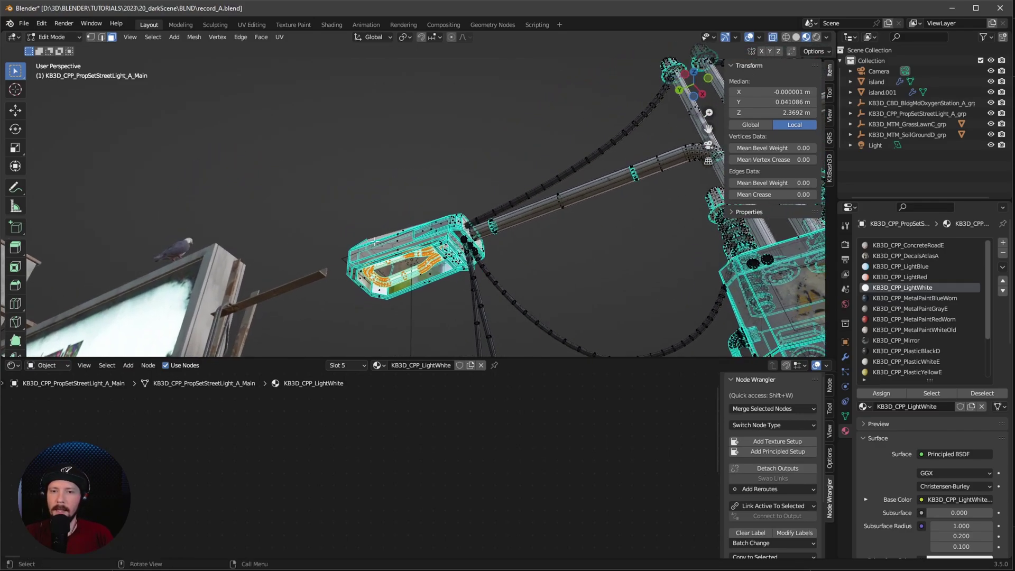
left_click_drag(337, 195, 507, 332)
middle_click_drag(508, 333, 503, 276)
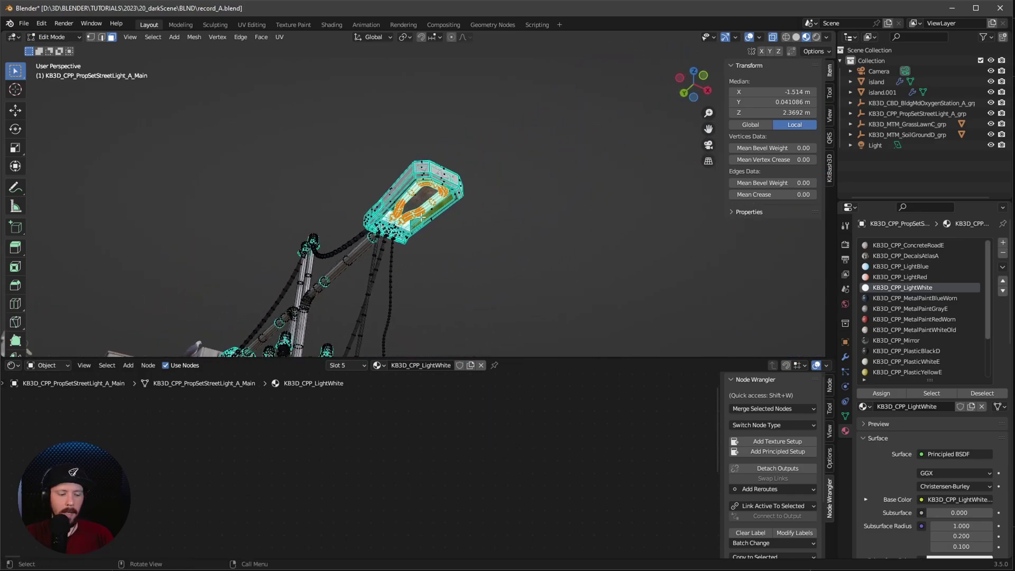
key("x")
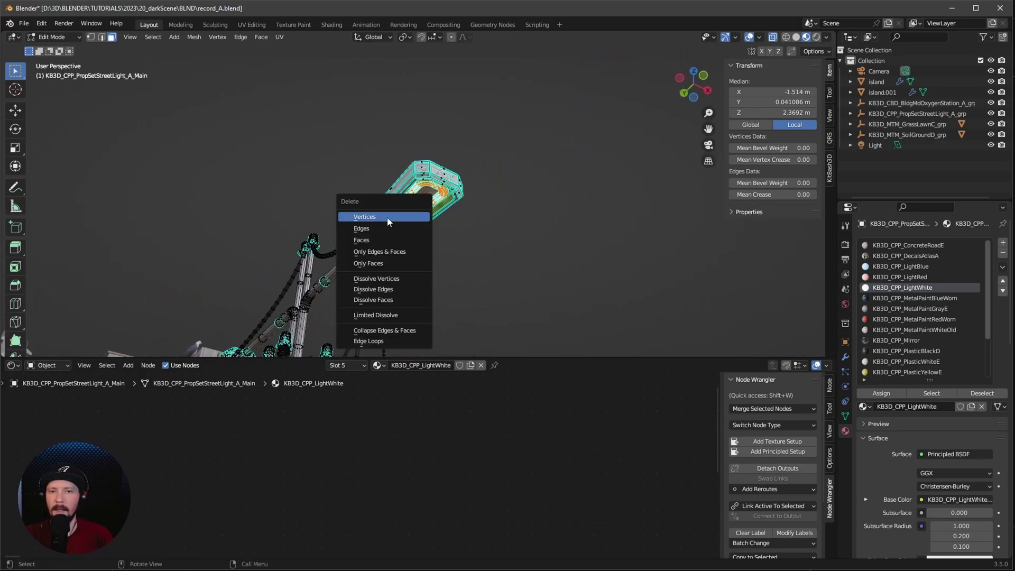
left_click(388, 218)
mouse_move(410, 240)
middle_mouse_down()
mouse_move(448, 270)
mouse_move(447, 259)
middle_mouse_up()
Return the viewport to Rendered shading and leave Edit Mode on the street light.
key("z")
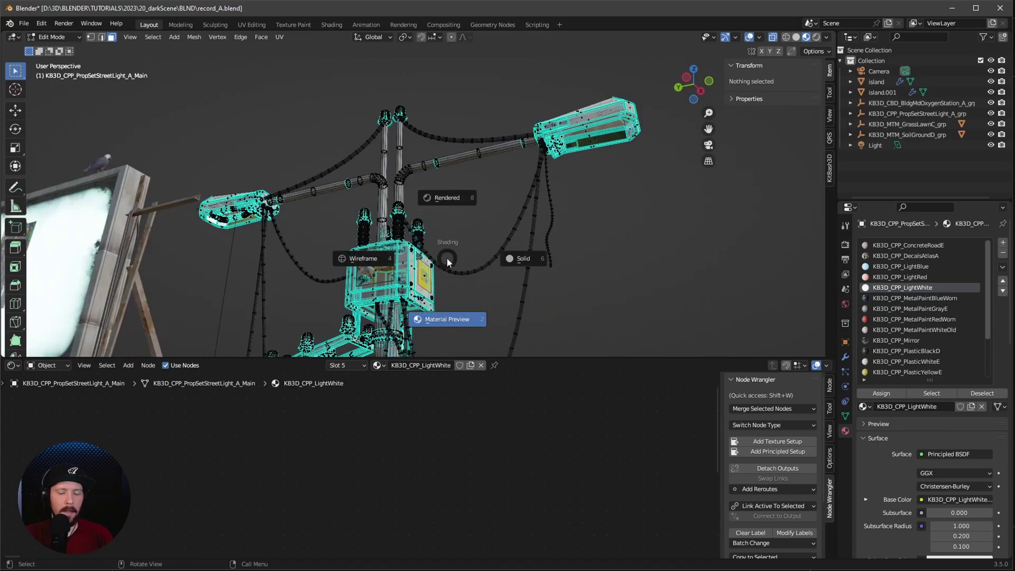
left_click(452, 200)
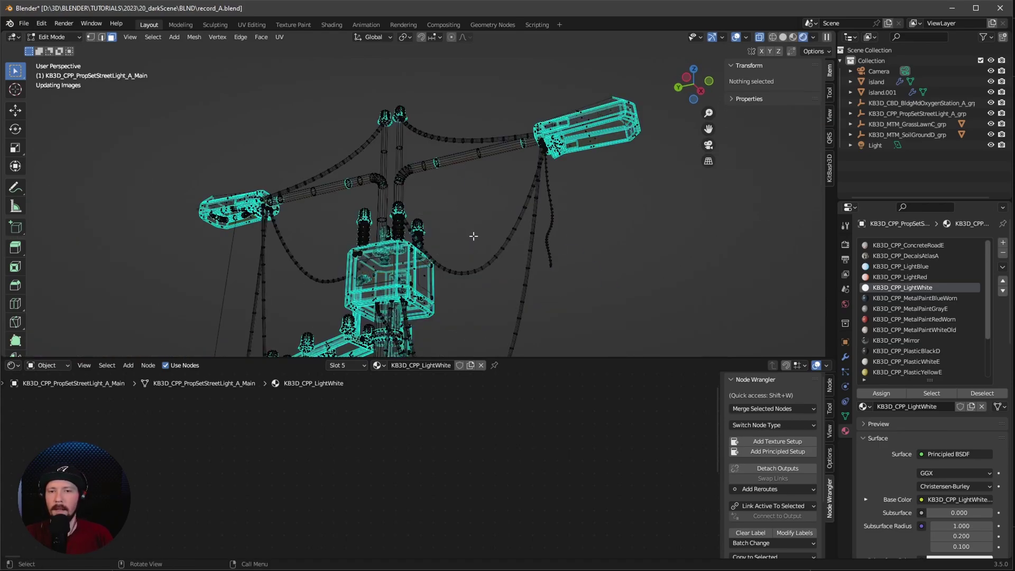
key("Tab")
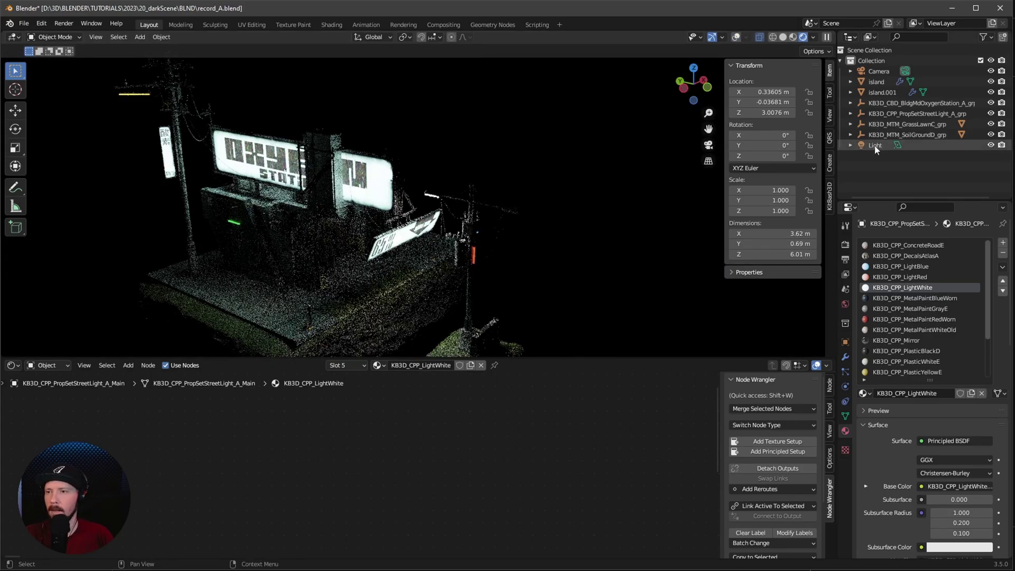
Duplicate the area light and, from top view with overlays on, move the copy near the station's pole lamp at about X -5.55 m, Y 3.61 m.
left_click(875, 146)
key("shift+d")
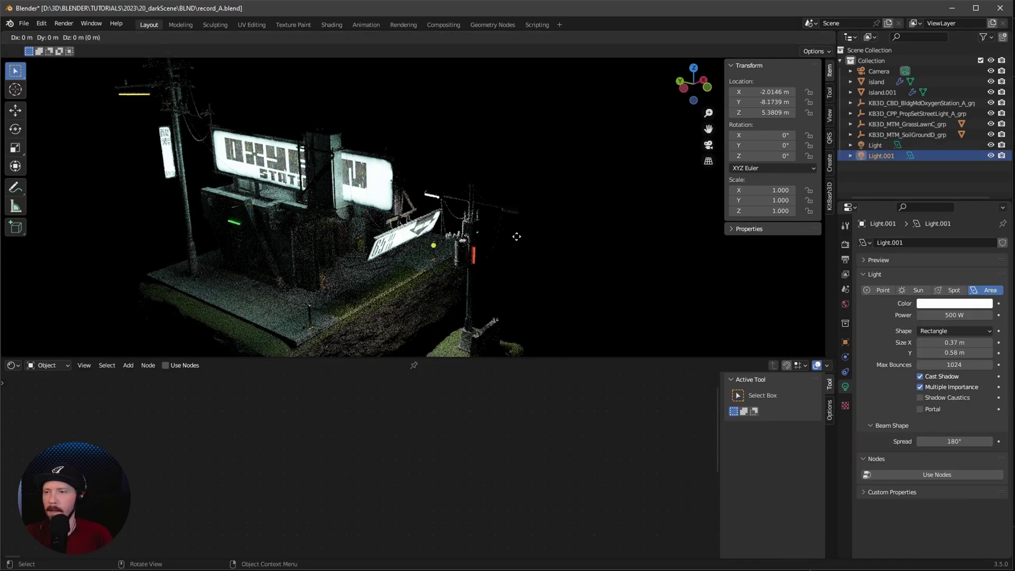
right_click(515, 238)
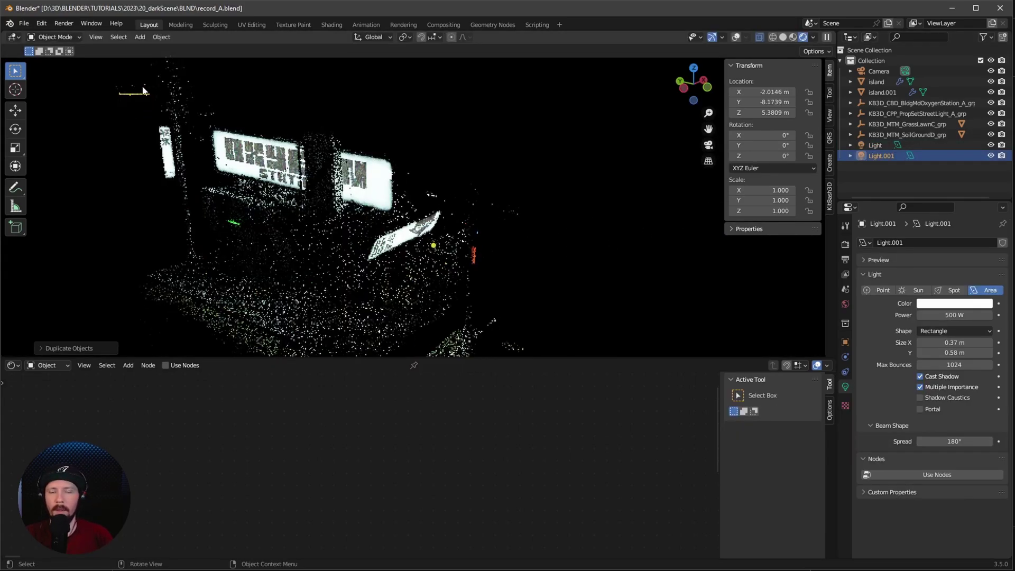
key("KP_7")
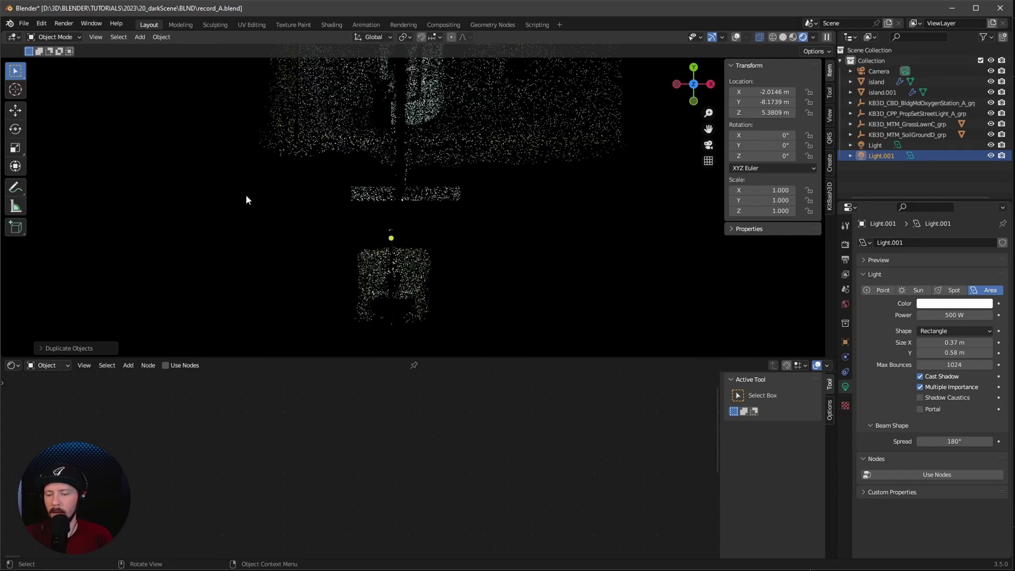
middle_click_drag(439, 199, 431, 252, "shift")
scroll(436, 248, "down", 2)
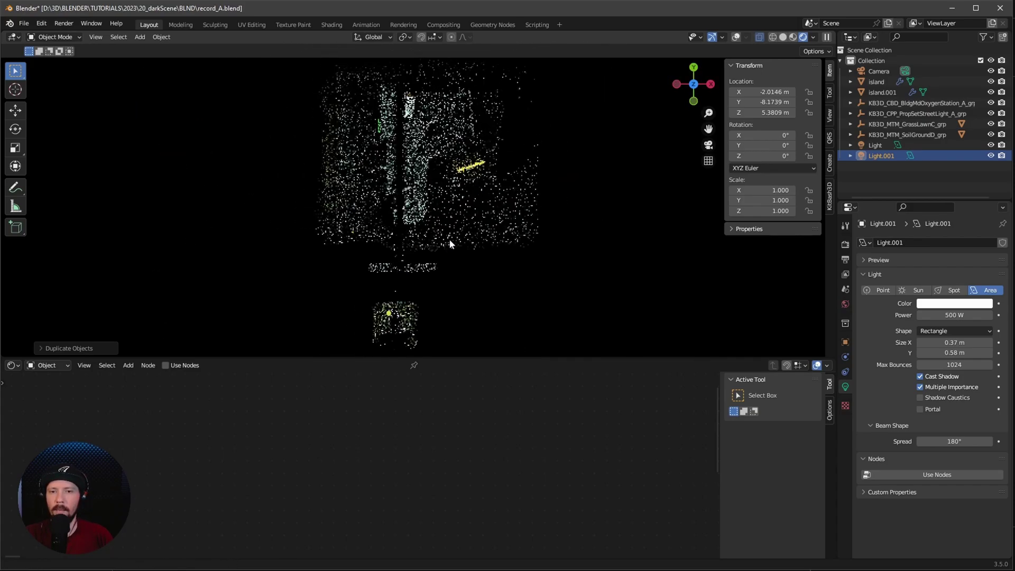
left_click(735, 36)
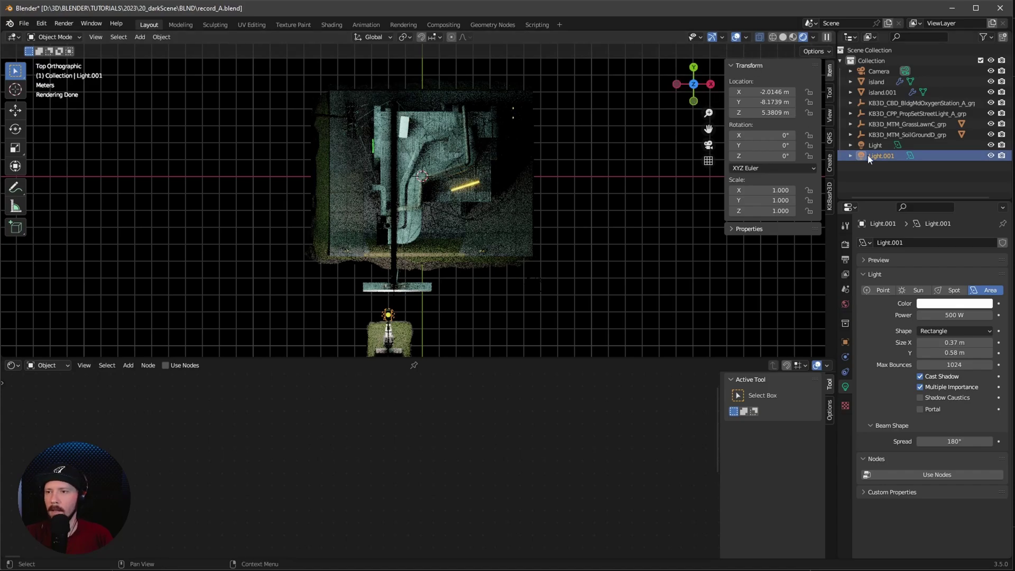
key("g")
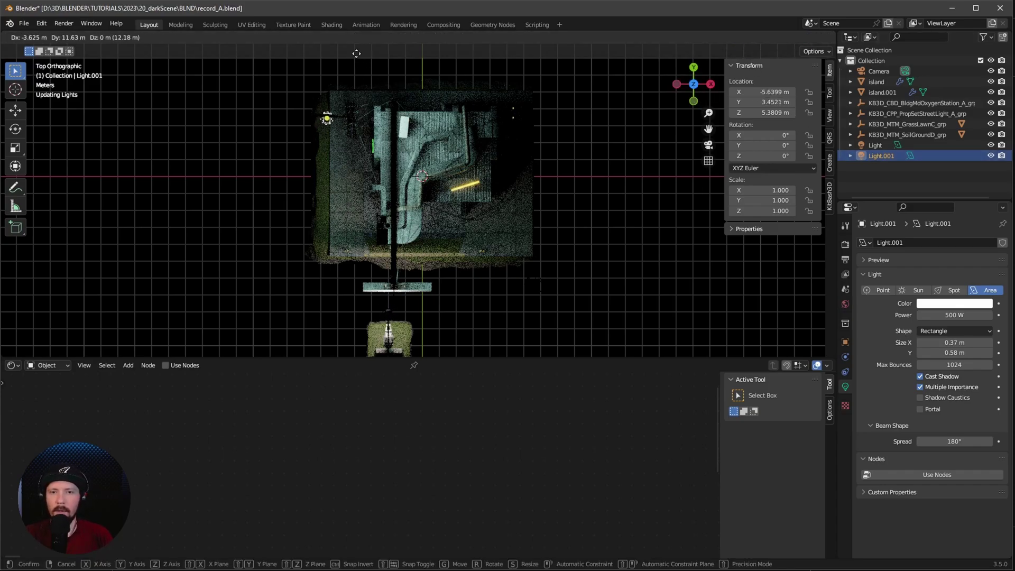
left_click(363, 52)
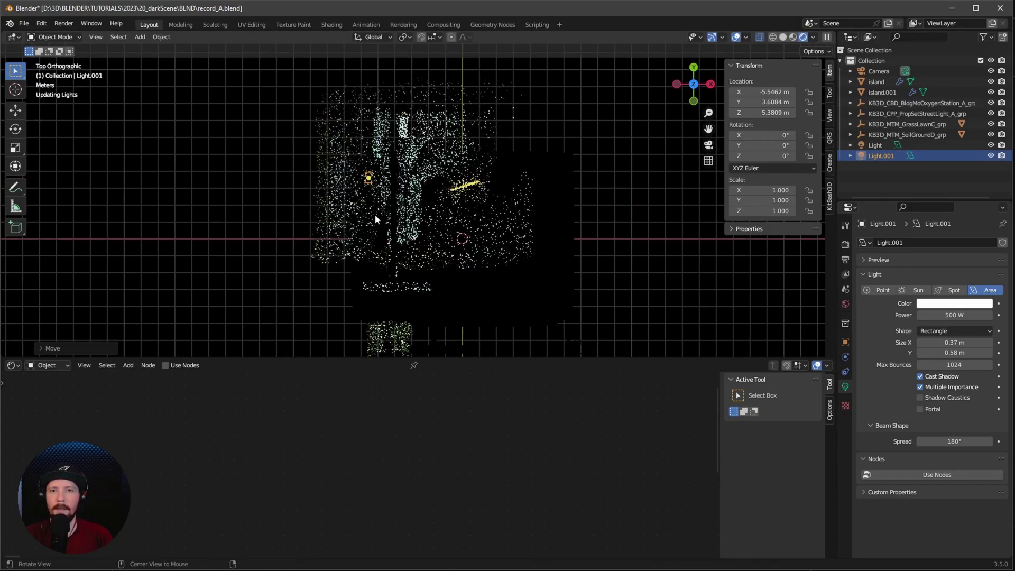
Raise the duplicated light along Z to about 8.0 m and rotate it to 83.1° around Z to follow the pole lamp.
middle_click_drag(374, 213, 427, 179)
key("g")
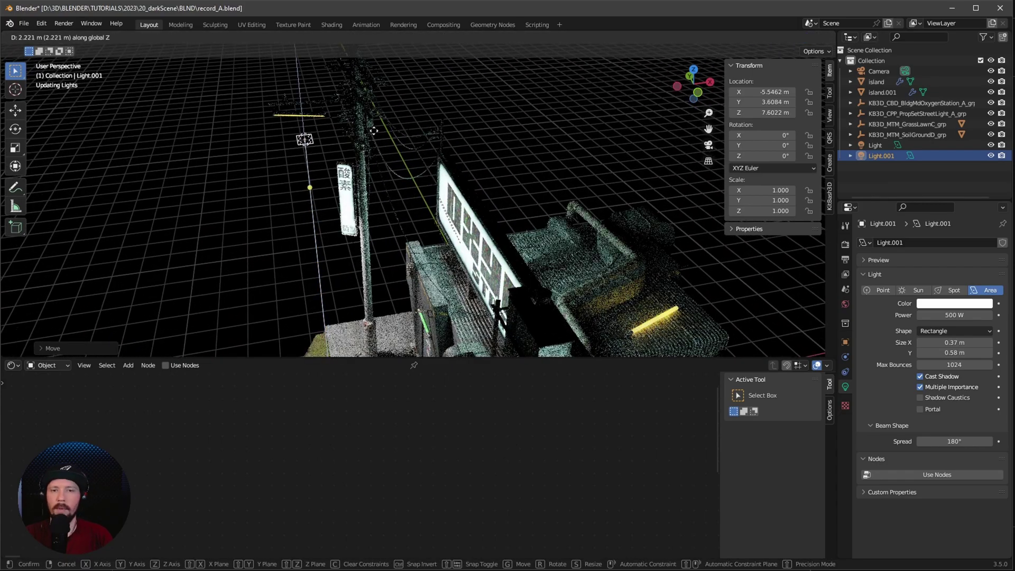
left_click(358, 121)
left_click_drag(774, 152, 808, 153)
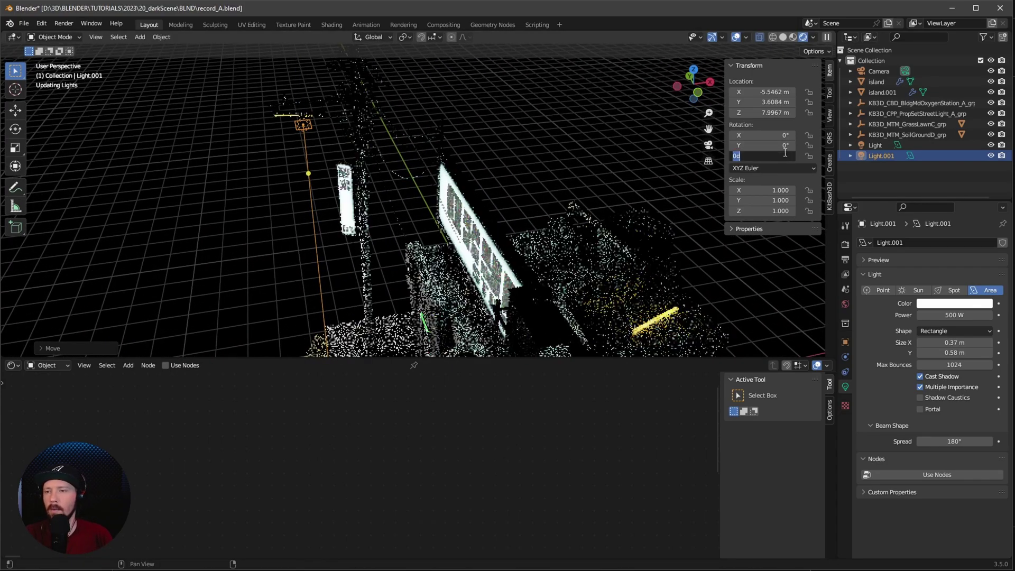
middle_click_drag(465, 222, 518, 216)
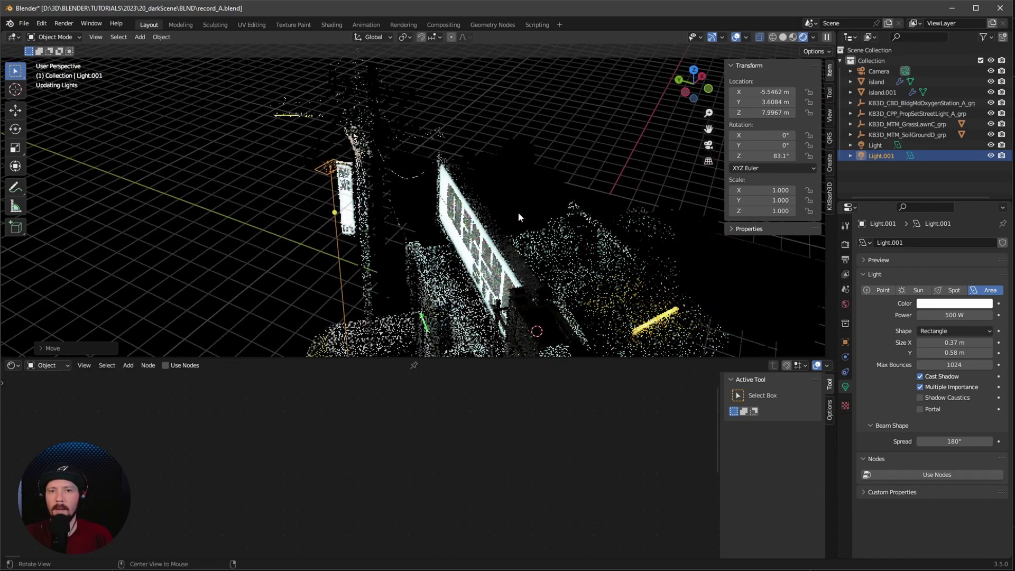
left_click_drag(479, 236, 513, 226, "alt")
Resize the pole lamp's rectangular area light to 0.14 m in X and 1.33 m in Y.
key("KP_7")
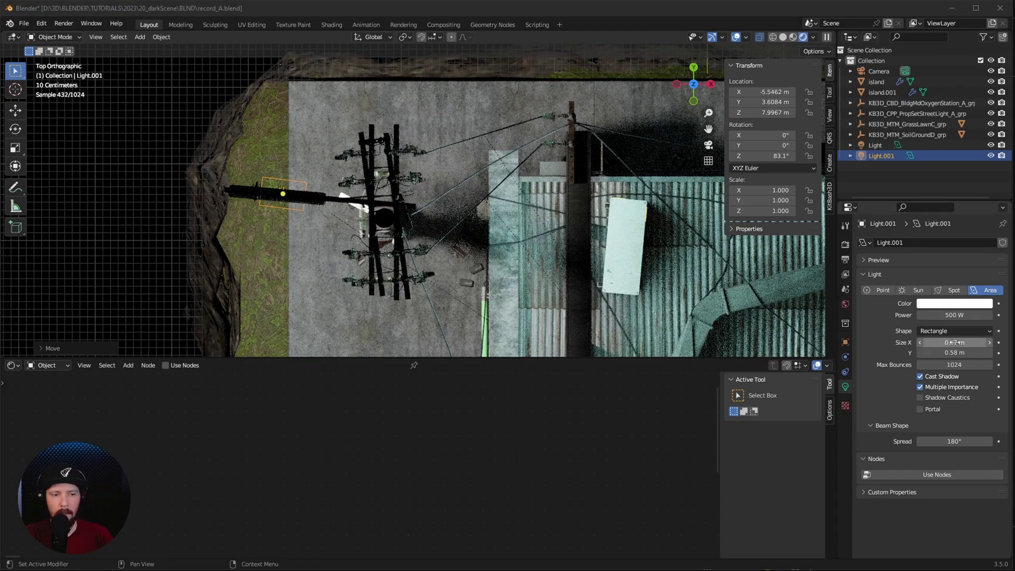
left_click(972, 342)
key("BackSpace")
type(".14")
key("Tab")
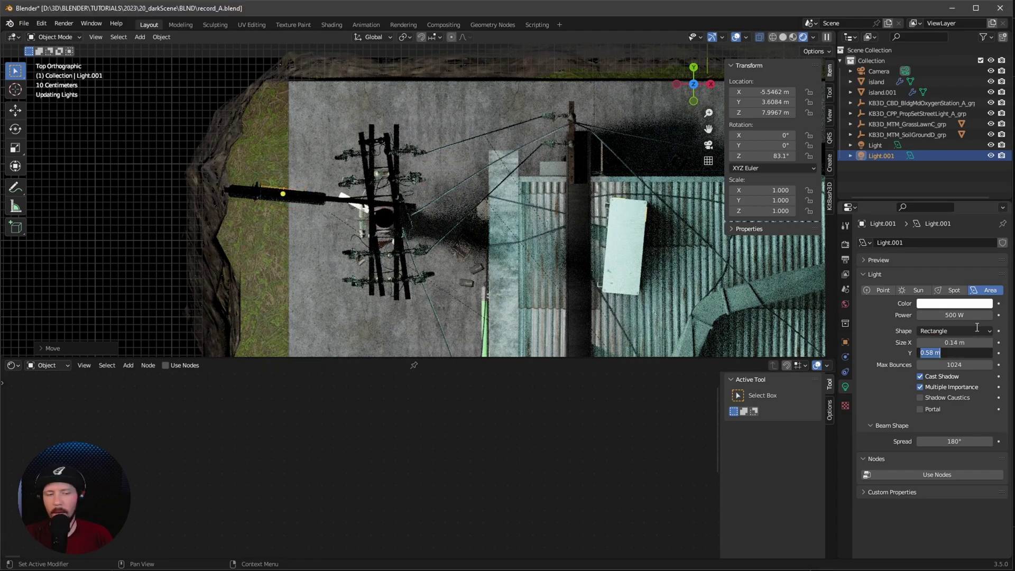
type("1.33")
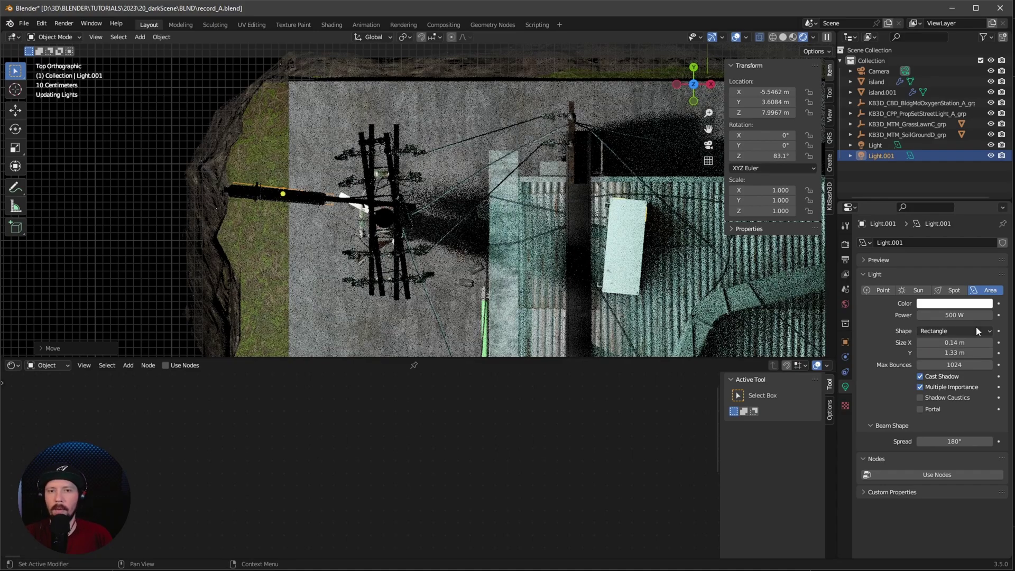
key("Return")
Align the area light under the pole's lamp tube, tilted 3.7° around X, at about X -5.64 m, Z 8.21 m.
middle_click_drag(311, 202, 450, 205)
key("g")
key("z")
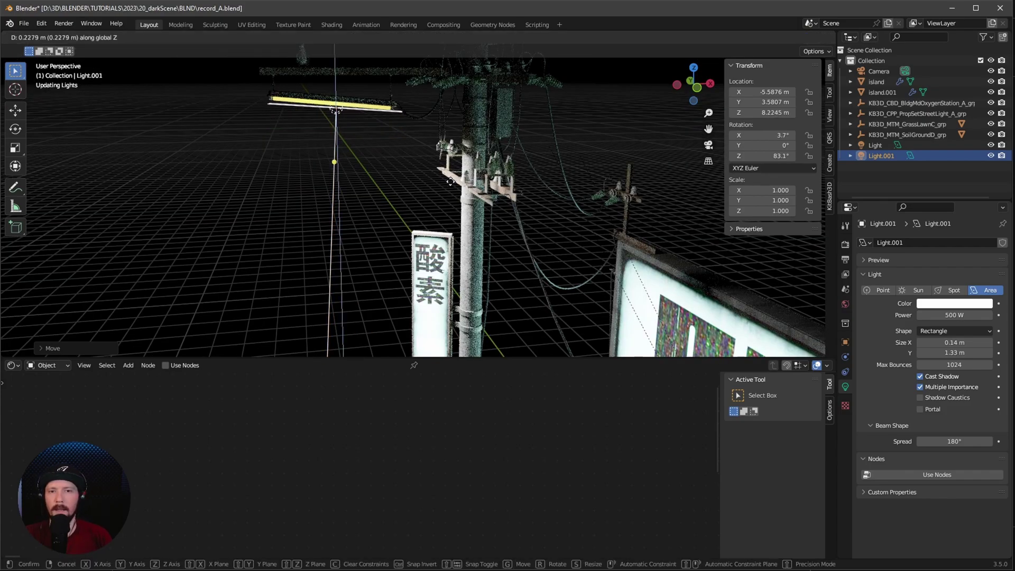
left_click(447, 185)
key("g")
key("x")
left_click(426, 176)
Change the pole lamp area light's color to a warm orange.
middle_click_drag(426, 176, 504, 235)
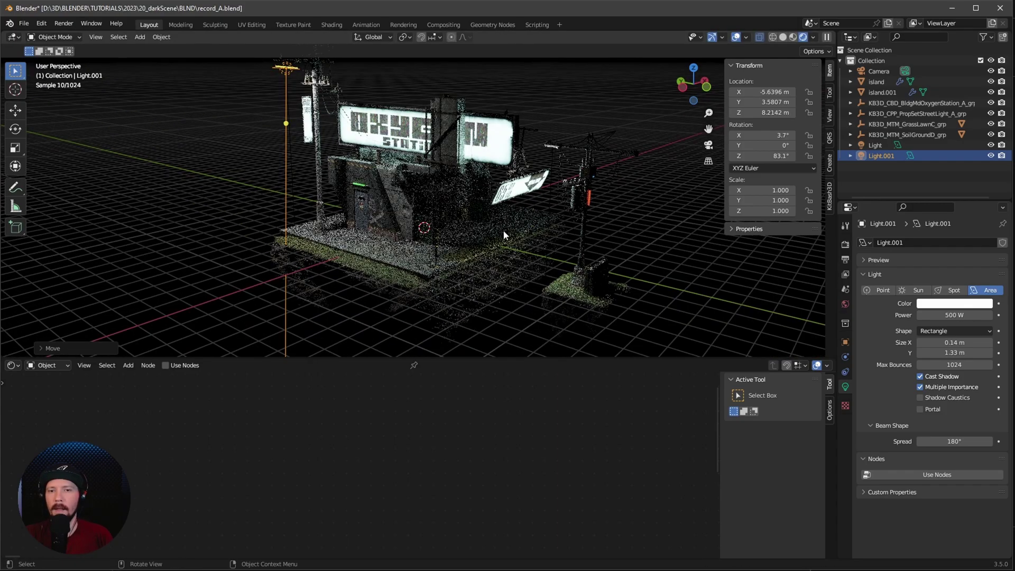
left_click(954, 303)
left_click(923, 224)
left_click_drag(922, 223, 921, 225)
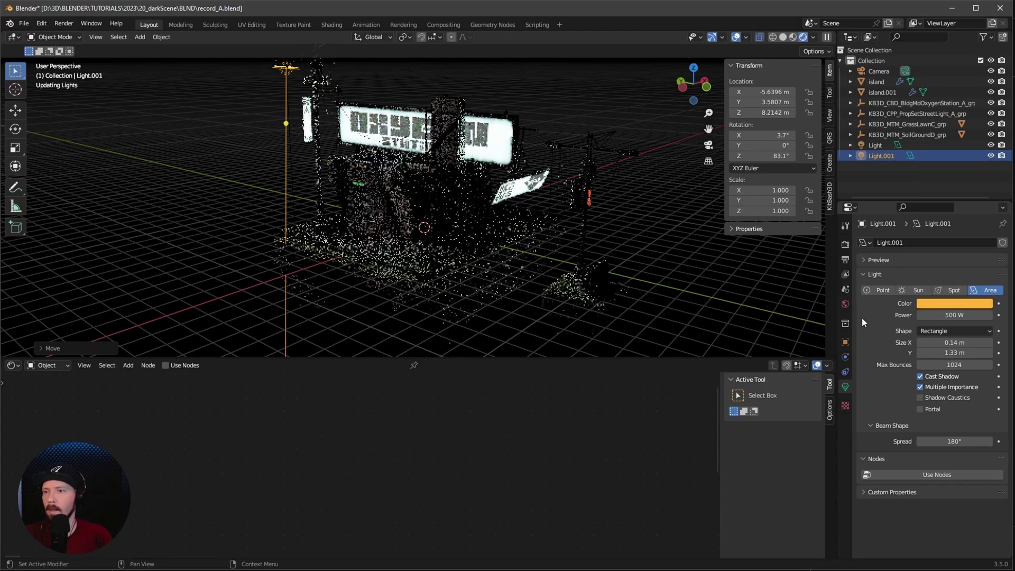
Hide the viewport overlays and add a cube enclosing both islands, with all three dimensions set to 50 m.
middle_click_drag(511, 251, 570, 250)
mouse_move(532, 257)
left_mouse_down("alt")
mouse_move(521, 253)
mouse_move(542, 259)
left_mouse_up("alt")
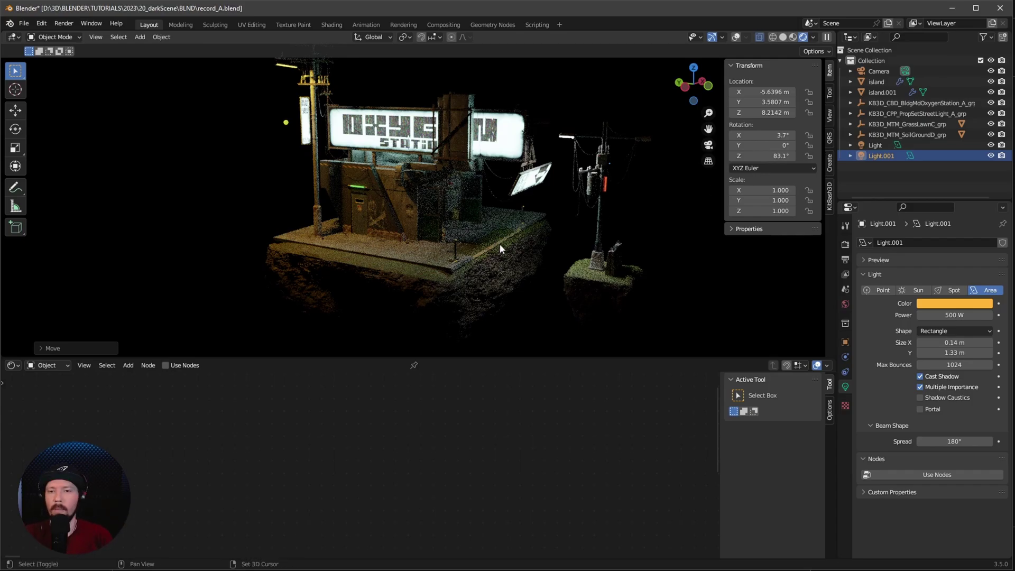
key("shift+a")
left_click(550, 255)
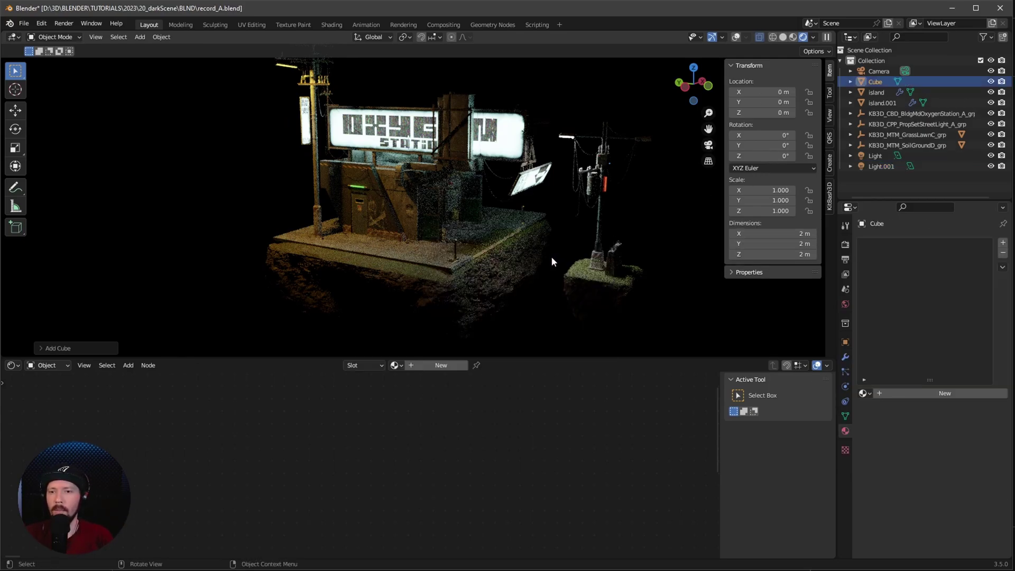
left_click_drag(793, 233, 794, 257)
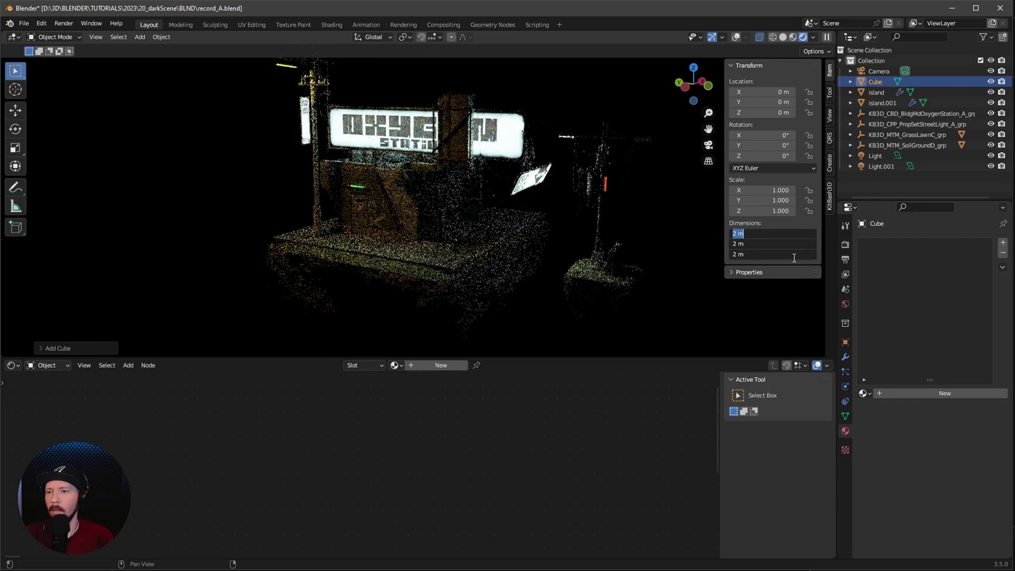
type("50")
key("Return")
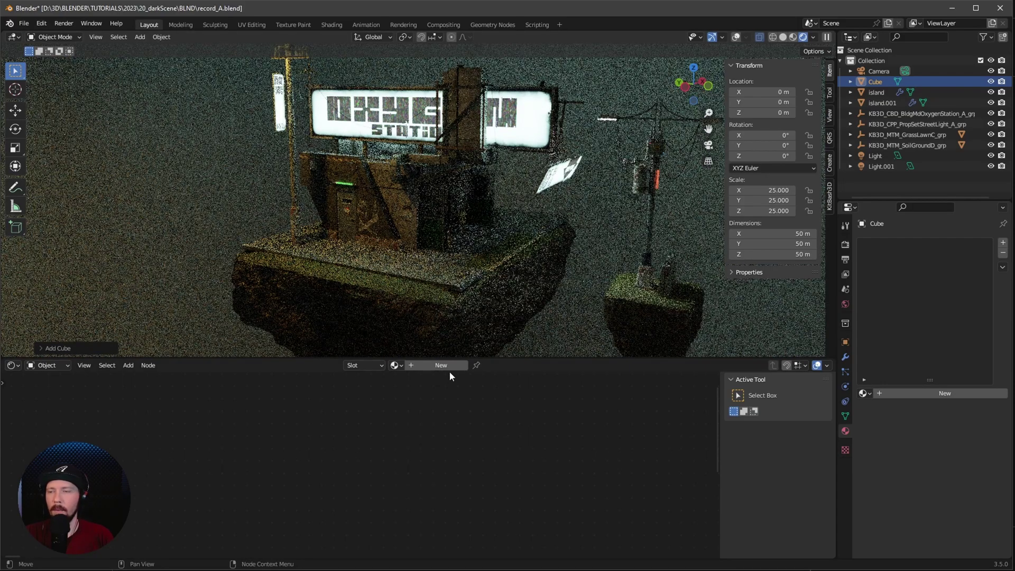
Create a new material named m_fog on the cube and delete its Principled BSDF node.
left_click(441, 365)
double_click(422, 365)
type("m_fog")
key("Return")
key("Home")
left_click(512, 413)
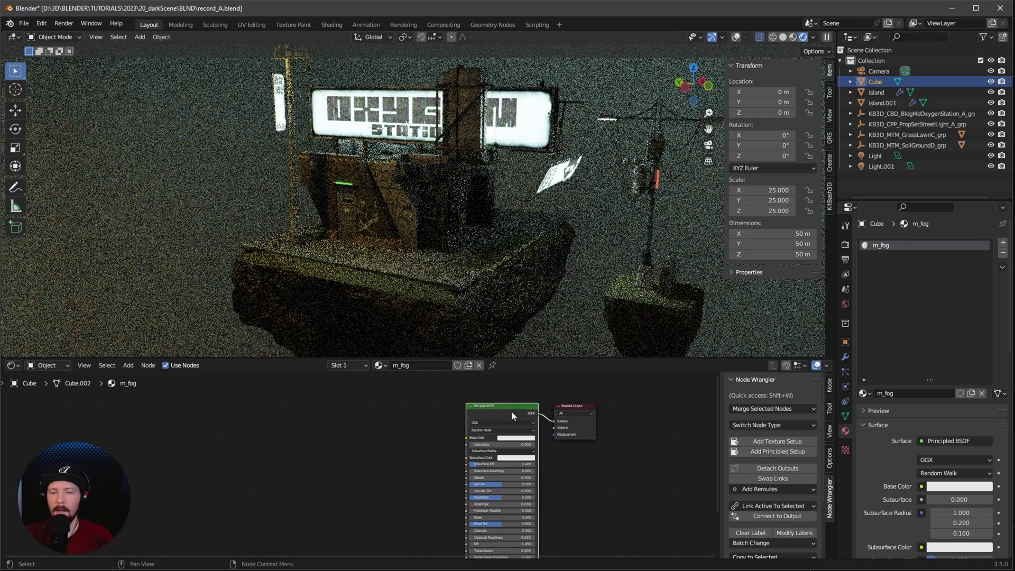
key("x")
Add a Volume Scatter node to m_fog and connect it to the Material Output's Volume input.
mouse_move(482, 430)
middle_mouse_down()
mouse_move(423, 437)
mouse_move(479, 422)
middle_mouse_up()
key("shift+a")
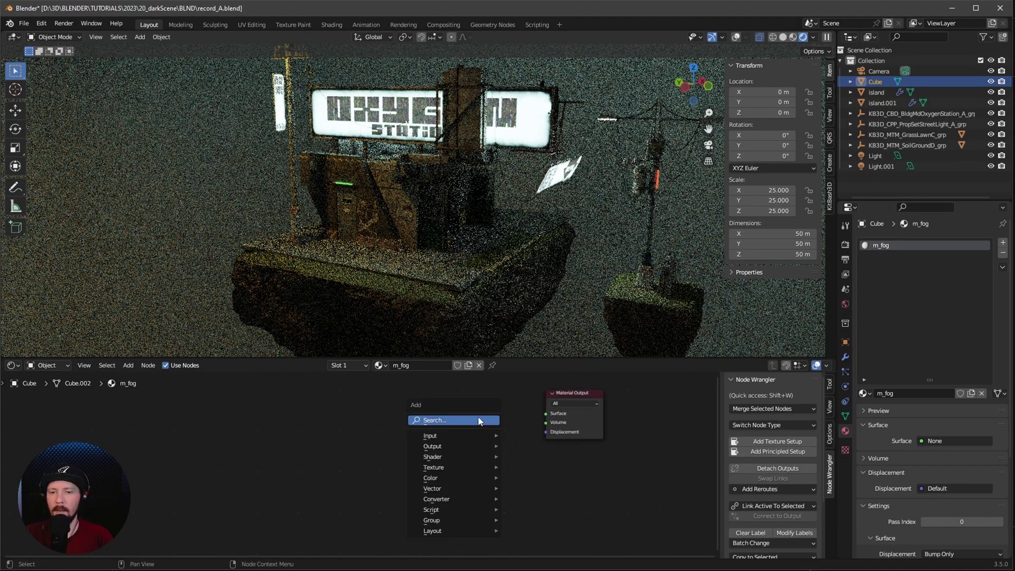
left_click(479, 416)
type("vol")
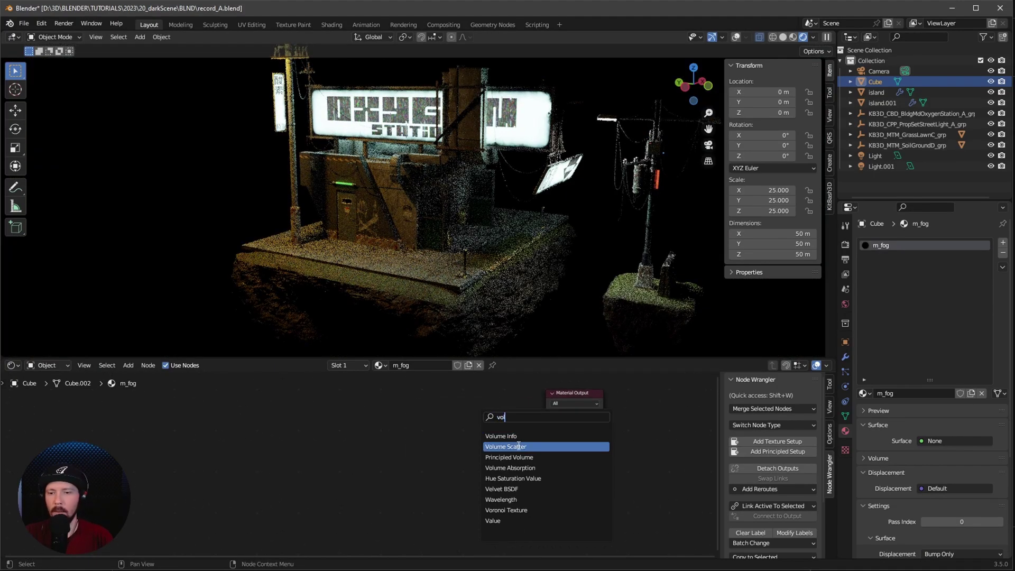
left_click(515, 447)
left_click(480, 435)
left_click_drag(498, 407, 546, 422)
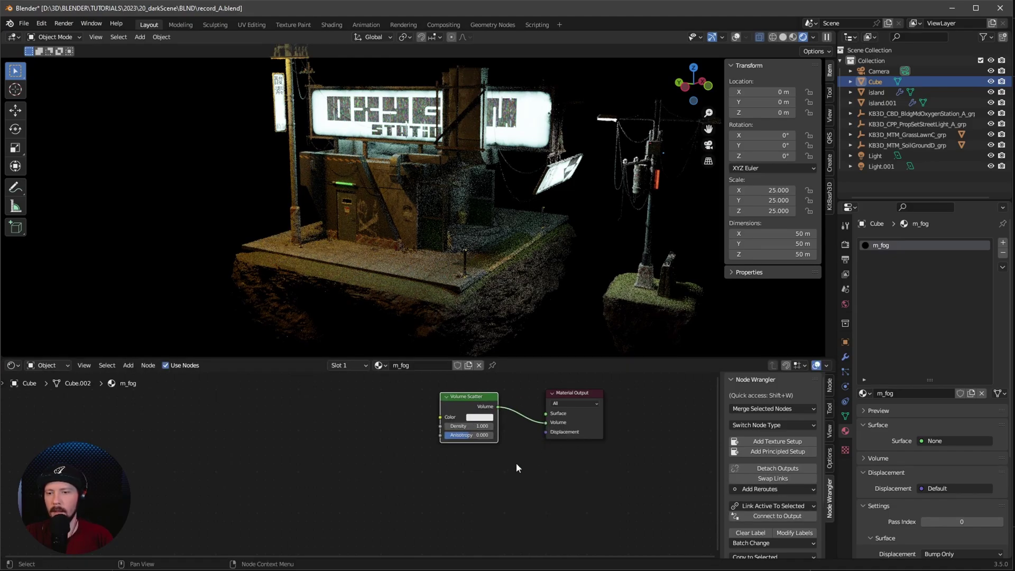
Darken the Volume Scatter color to a mid grey and set its density to 0.25.
left_click_drag(521, 286, 525, 277)
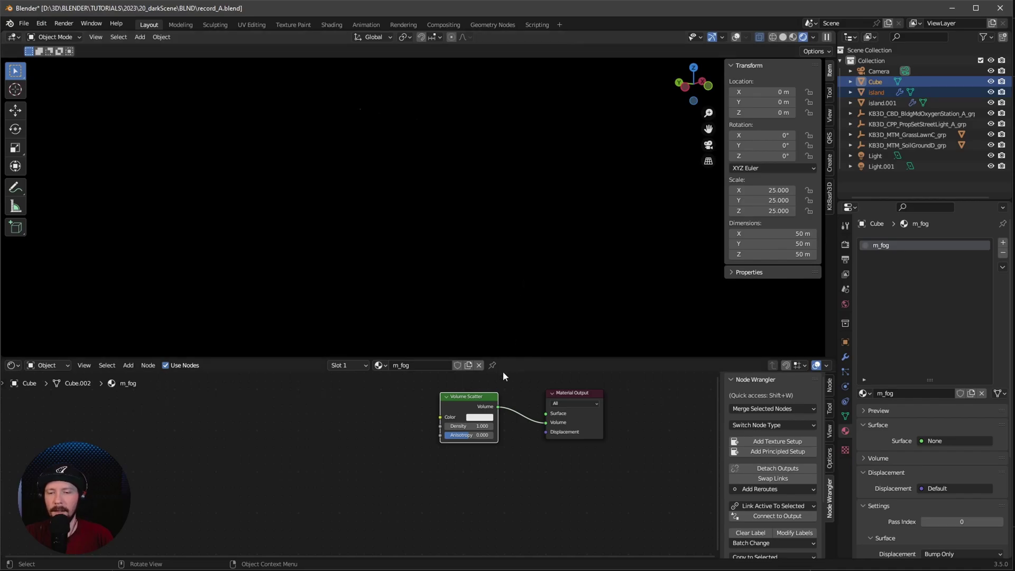
left_click(483, 418)
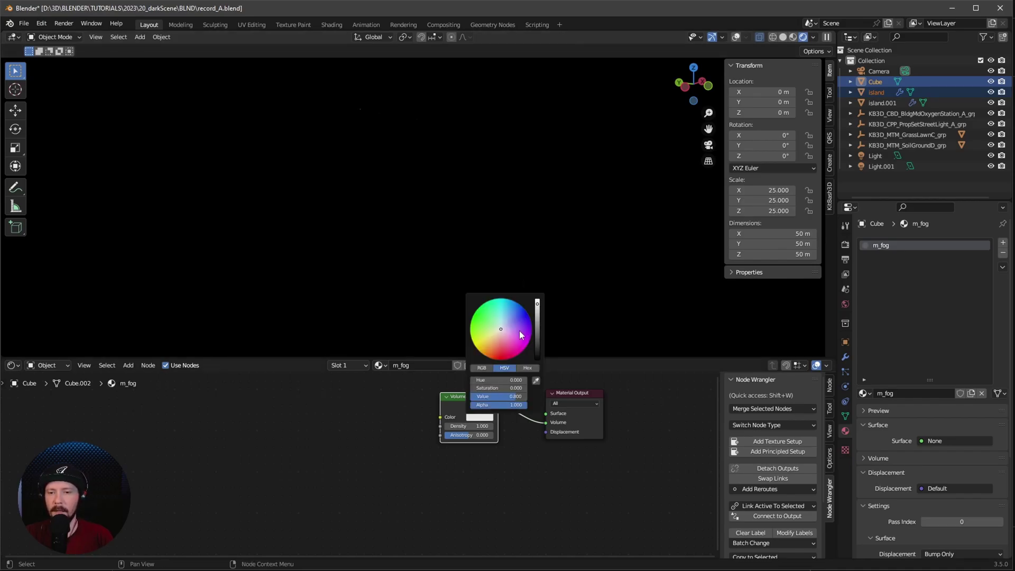
left_click_drag(537, 315, 534, 331)
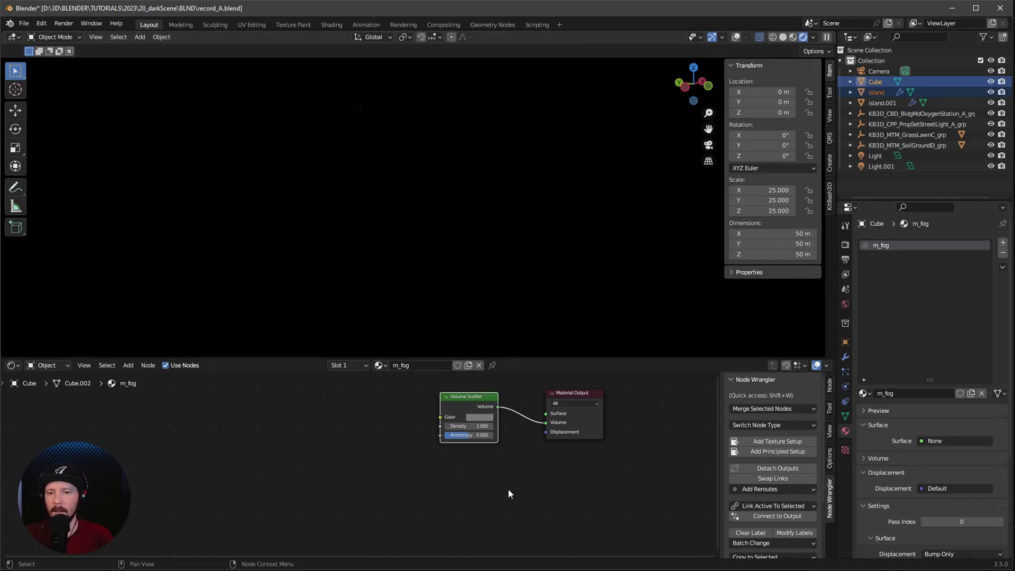
left_click(465, 426)
type("0.25")
key("Return")
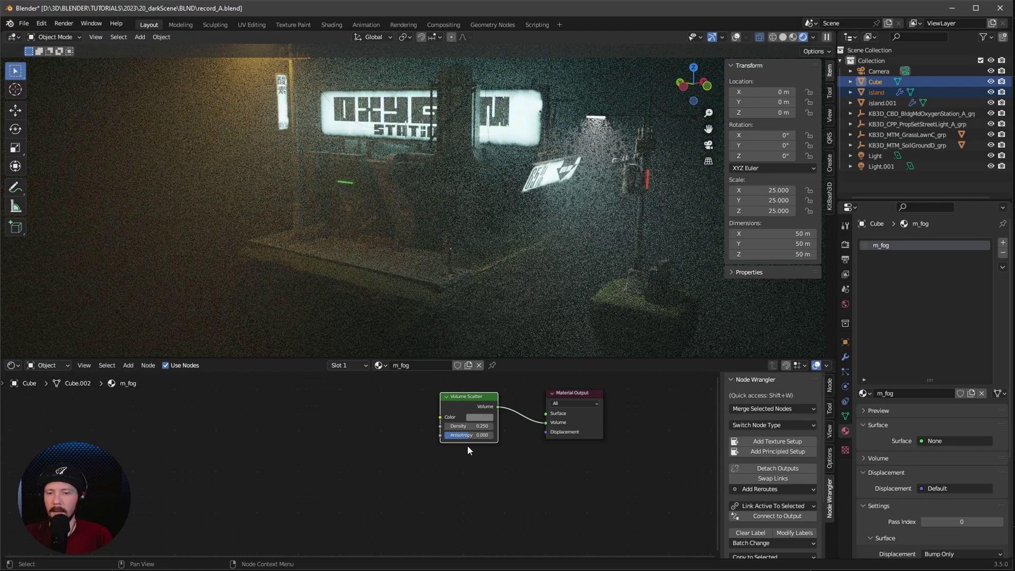
Set the Volume Scatter node's anisotropy to -0.4.
left_click(475, 437)
key("BackSpace")
type("-0.4")
key("Return")
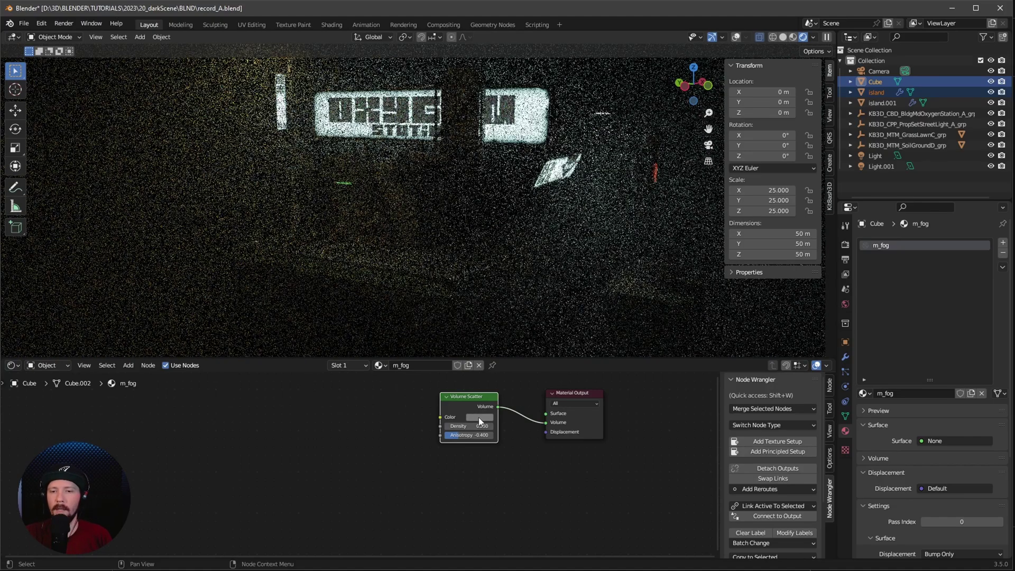
Try a blue fog tint, but settle the Volume Scatter color on muted yellow-brown at about hue 0.127, saturation 0.655.
left_click(479, 417)
left_click_drag(500, 328, 494, 337)
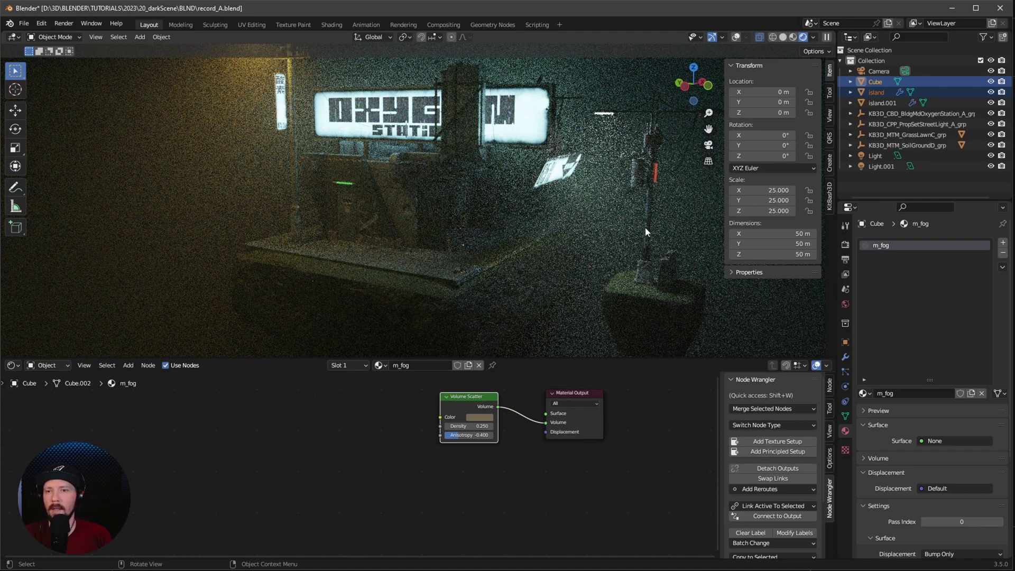
left_click(480, 417)
left_click_drag(494, 337, 509, 325)
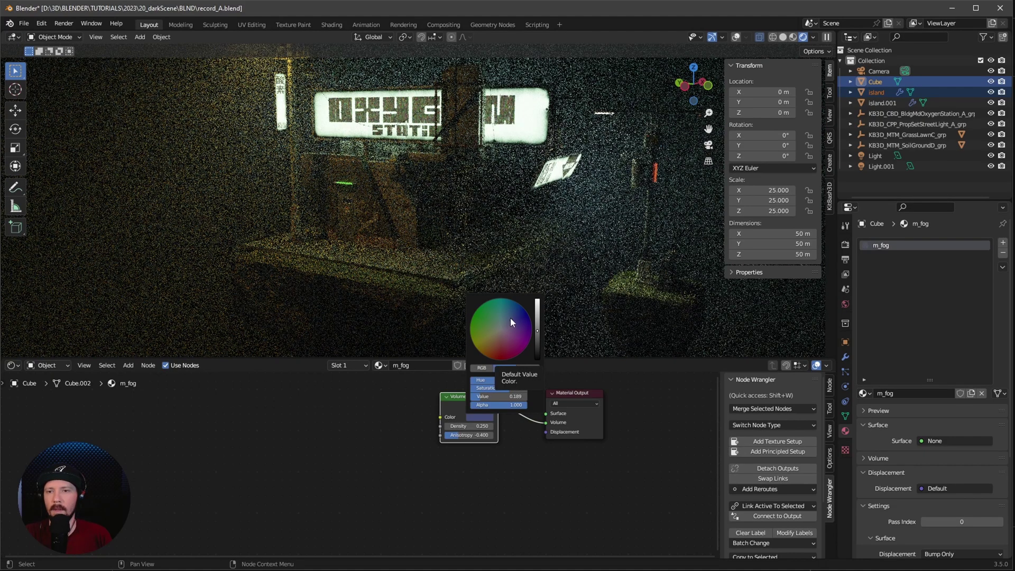
left_click_drag(508, 320, 491, 337)
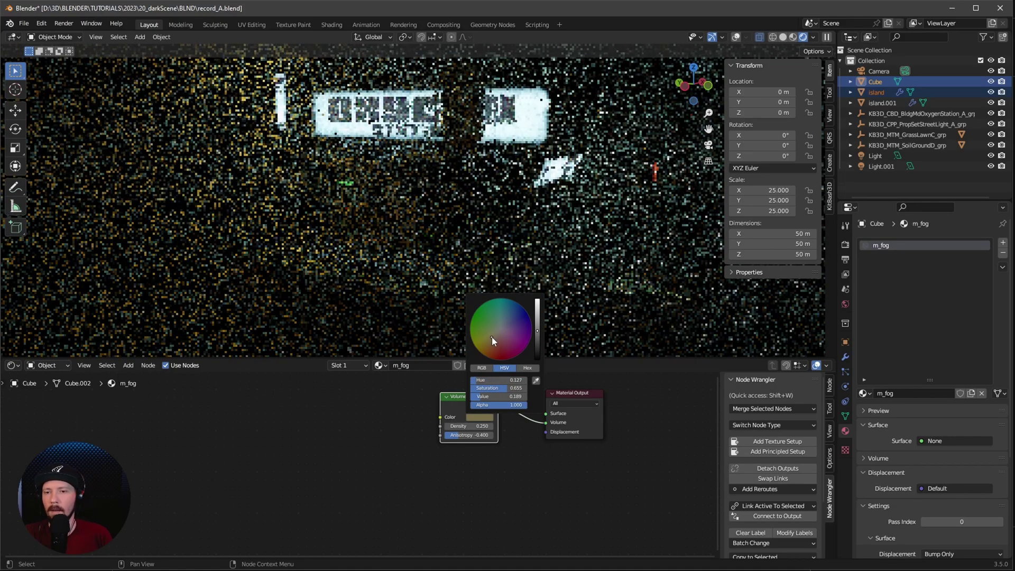
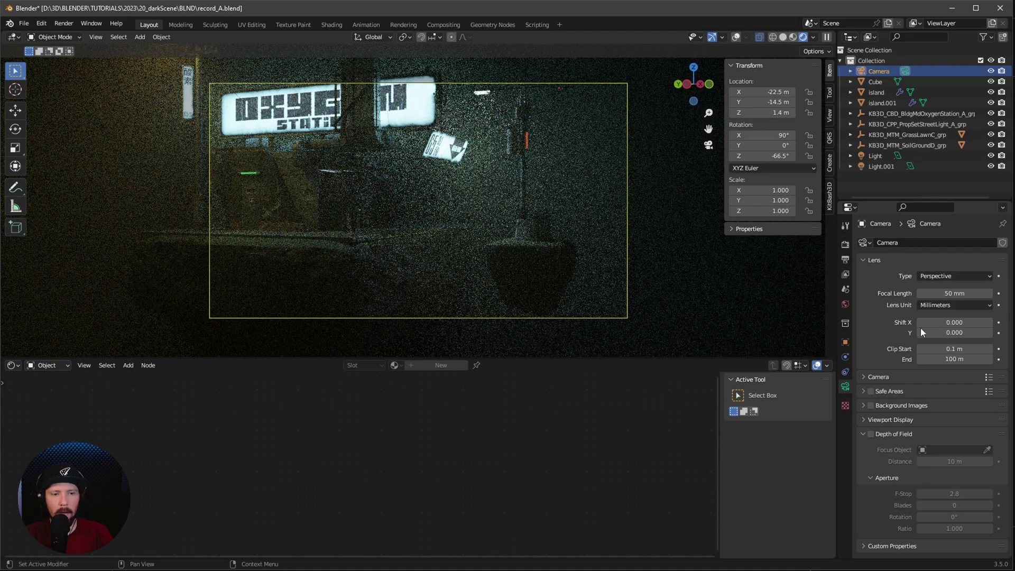
Set the camera's focal length to 25 mm.
left_click(921, 294)
type("25")
key("Return")
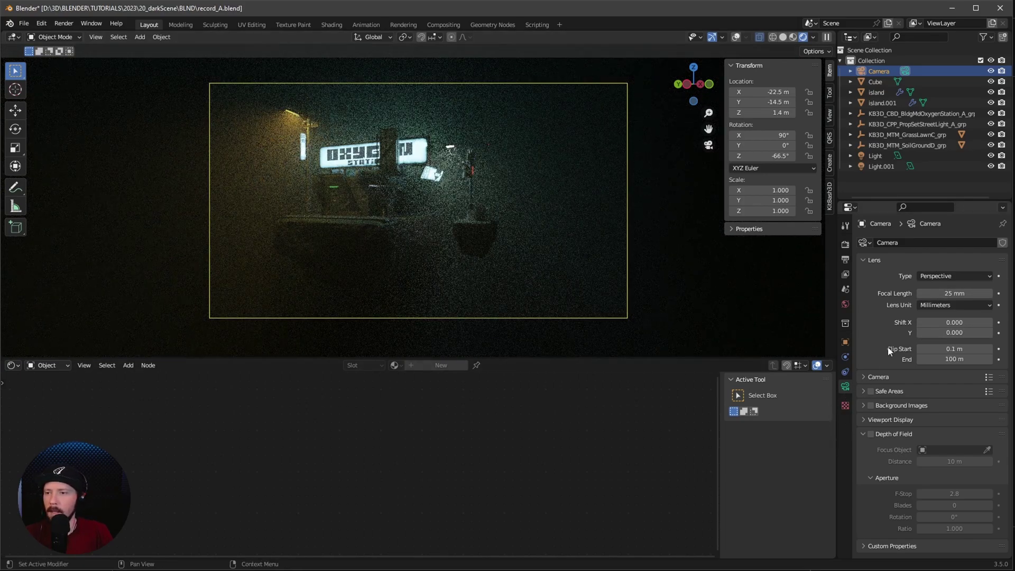
Set the scene's color management look to Medium High Contrast.
left_click(845, 244)
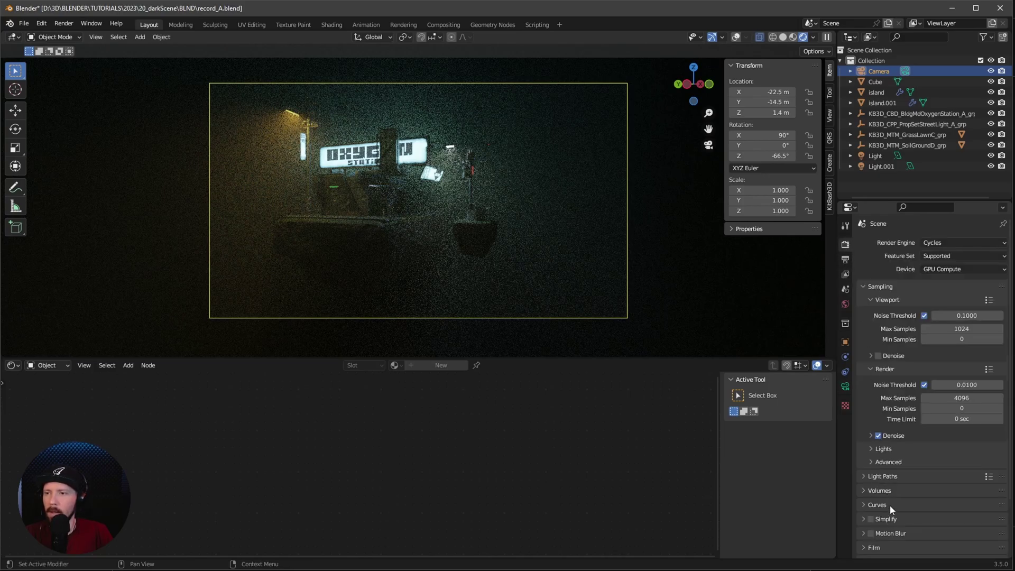
middle_click_drag(889, 506, 915, 357)
left_click(872, 548)
middle_click_drag(898, 525, 920, 393)
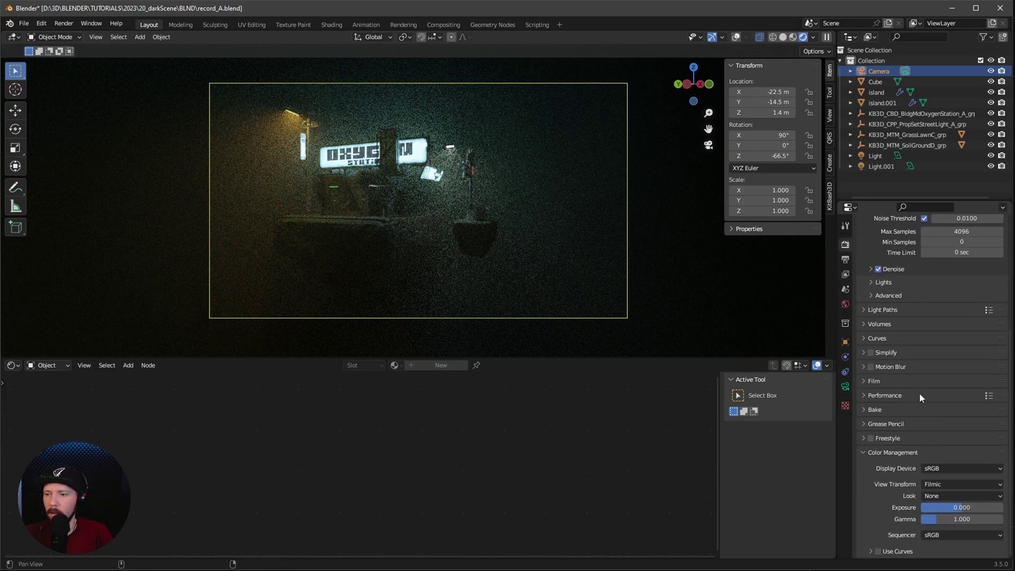
left_click(943, 496)
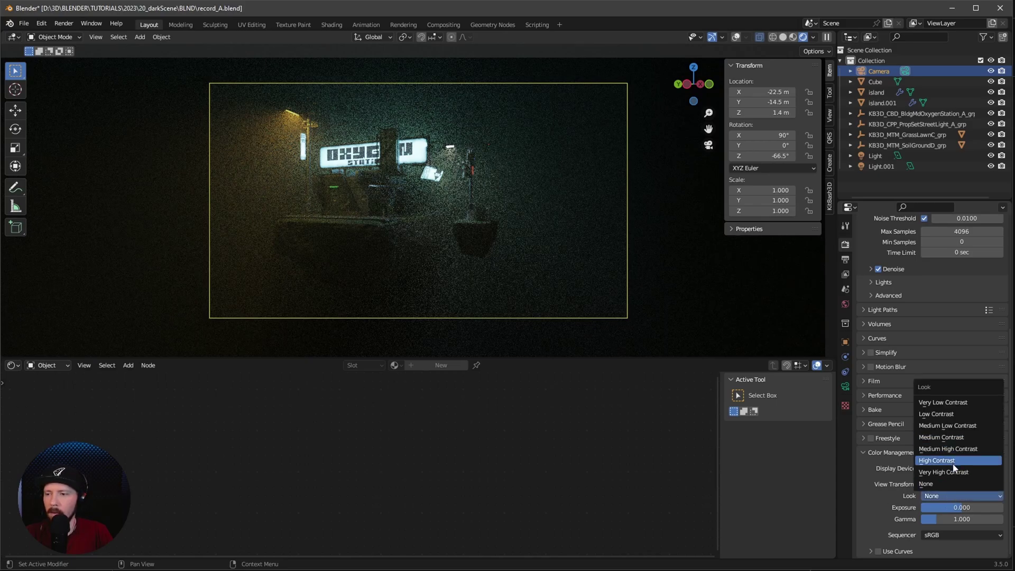
left_click(959, 448)
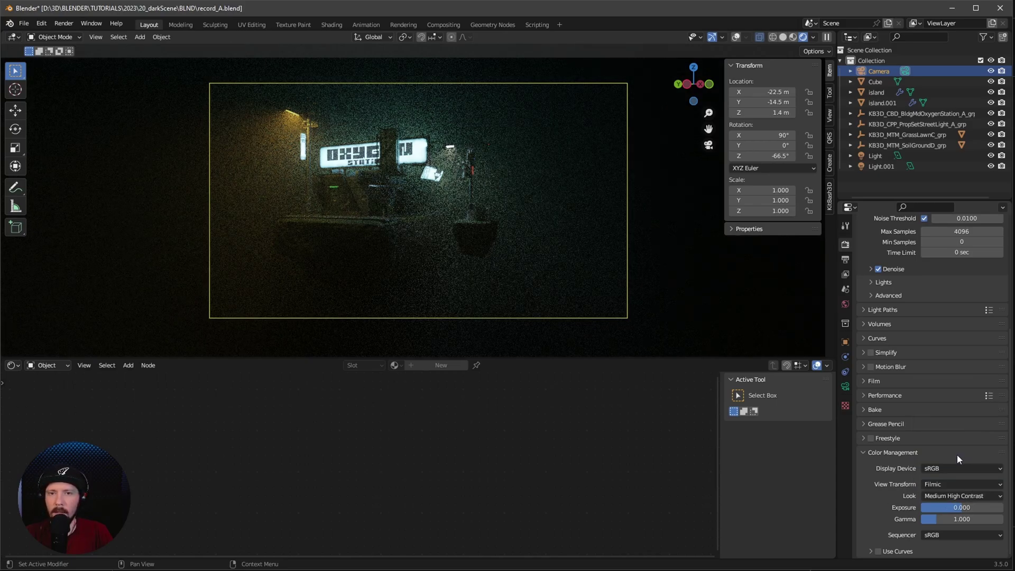
left_click(930, 452)
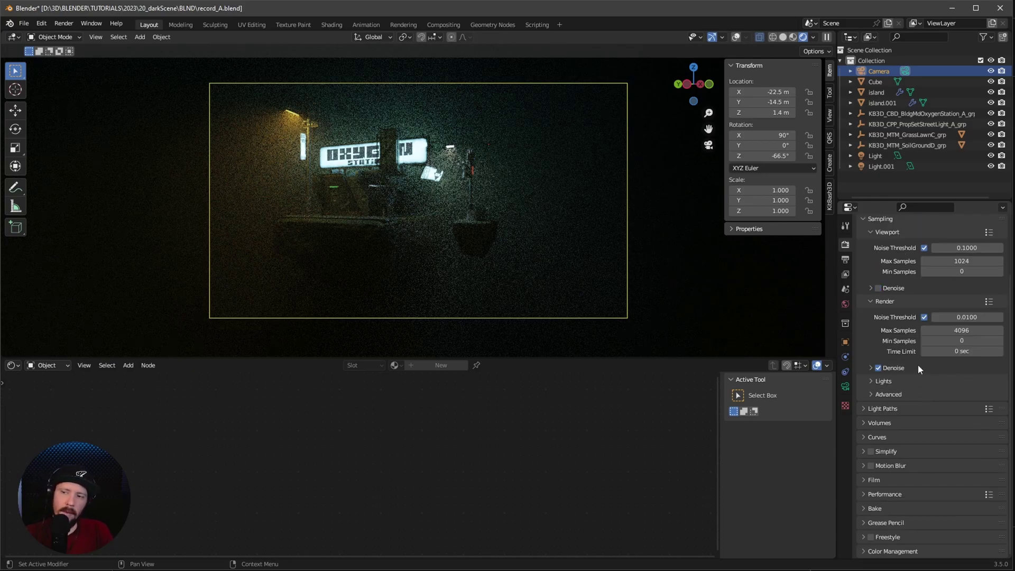
Set the final render's maximum samples to 512.
left_click(951, 330)
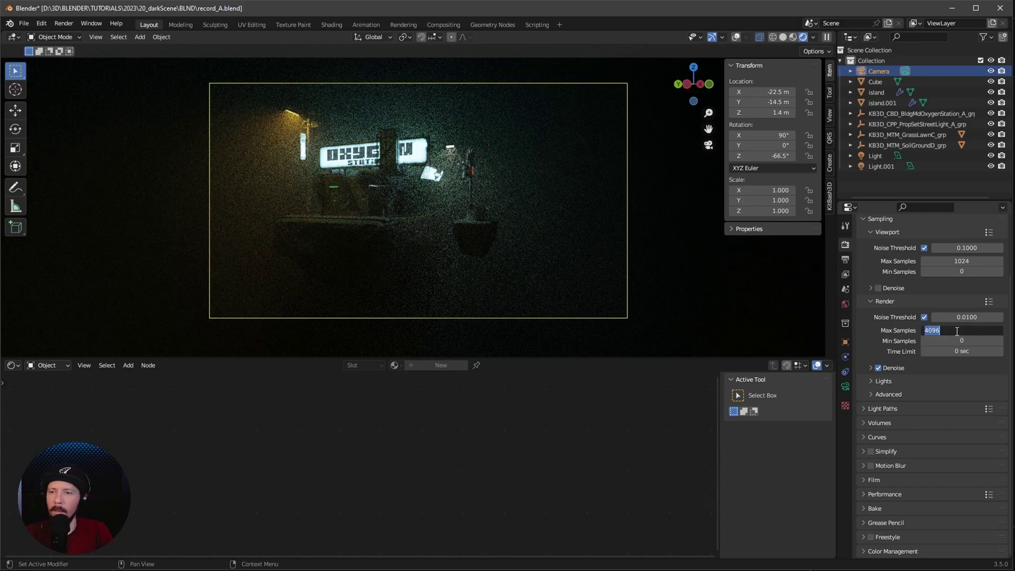
type("512")
key("Return")
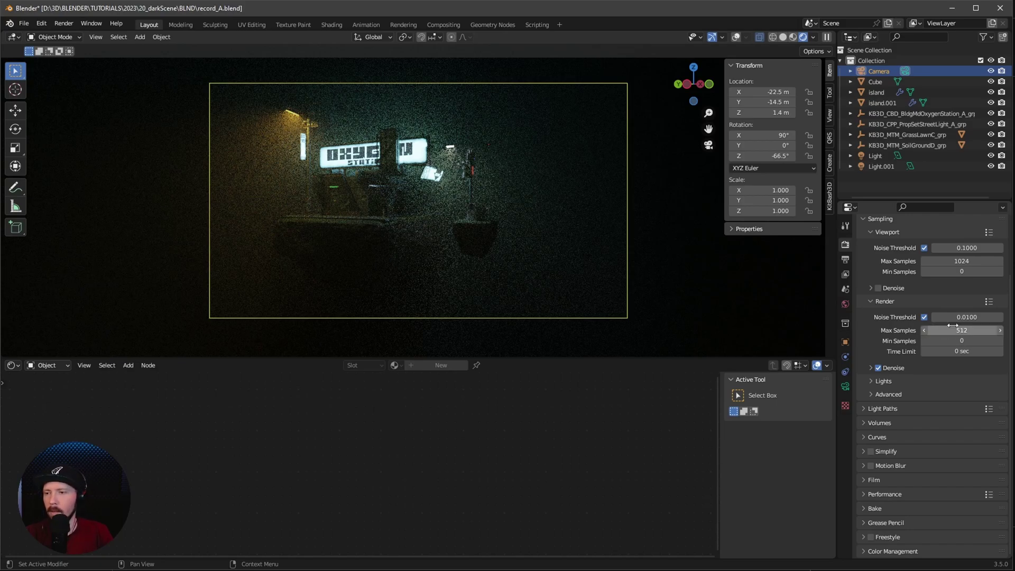
Set the render tile size to 128 in the Cycles performance memory settings.
left_click(864, 496)
scroll(912, 507, "down", 5)
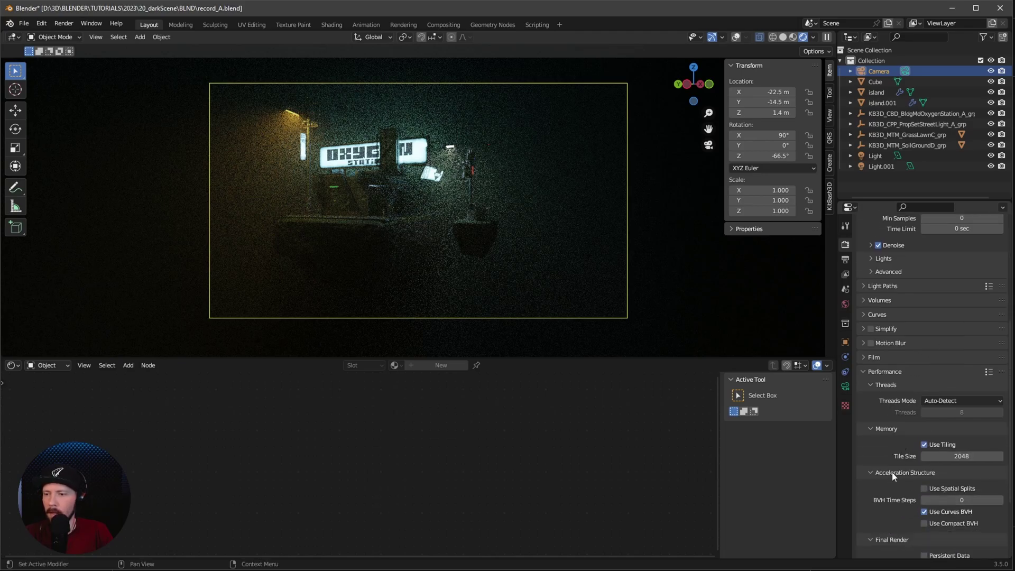
double_click(961, 456)
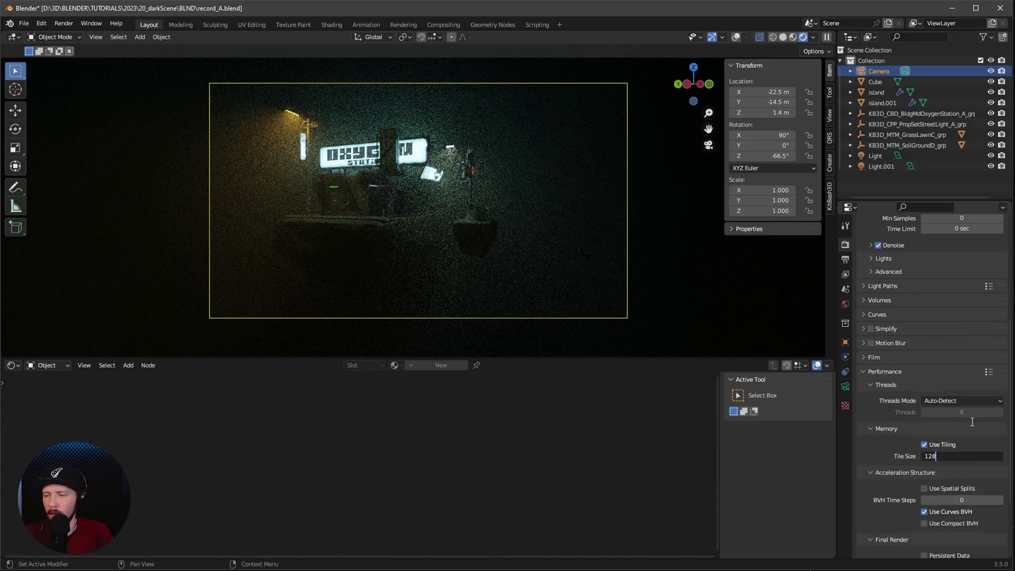
key("Return")
Show the final render's denoise settings and select OpenImageDenoise as the denoiser.
scroll(971, 421, "up", 7)
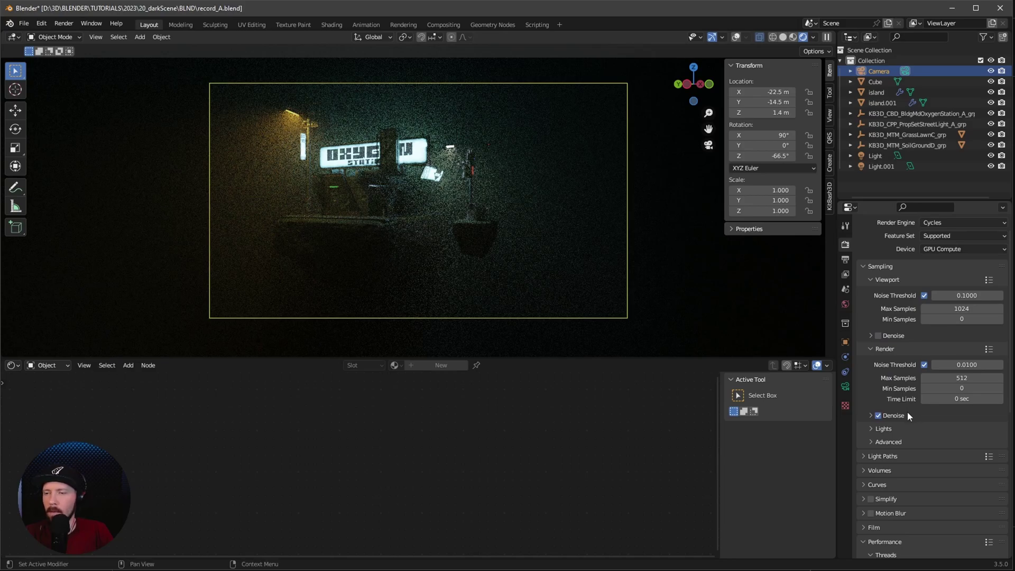
left_click(872, 416)
left_click(965, 432)
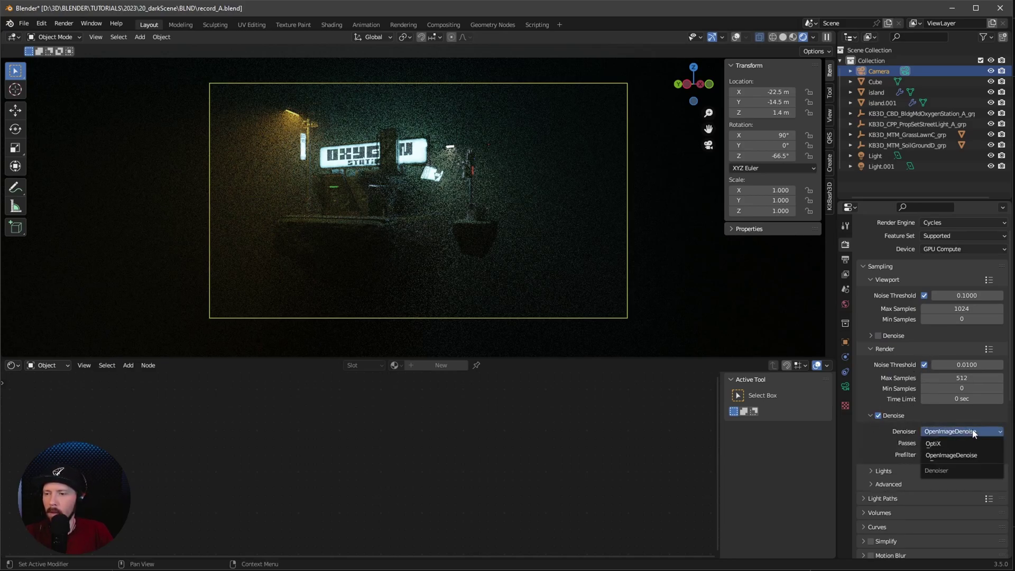
left_click(946, 455)
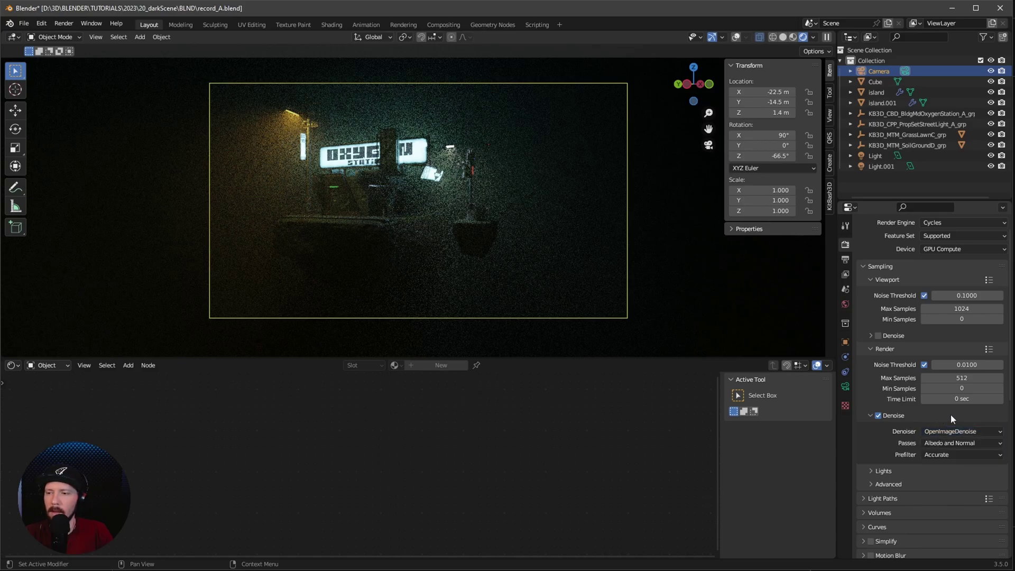
left_click(953, 432)
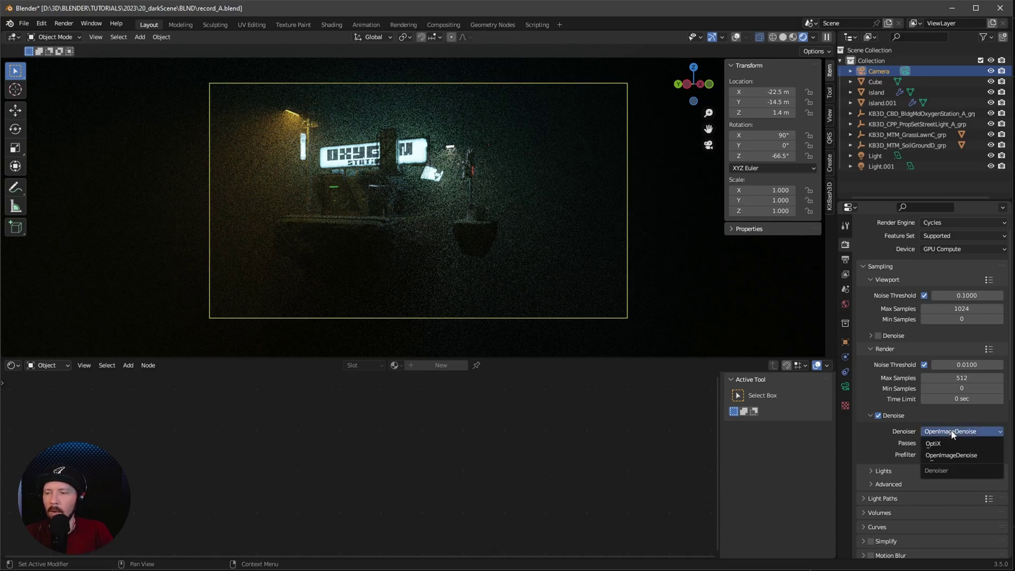
left_click(937, 415)
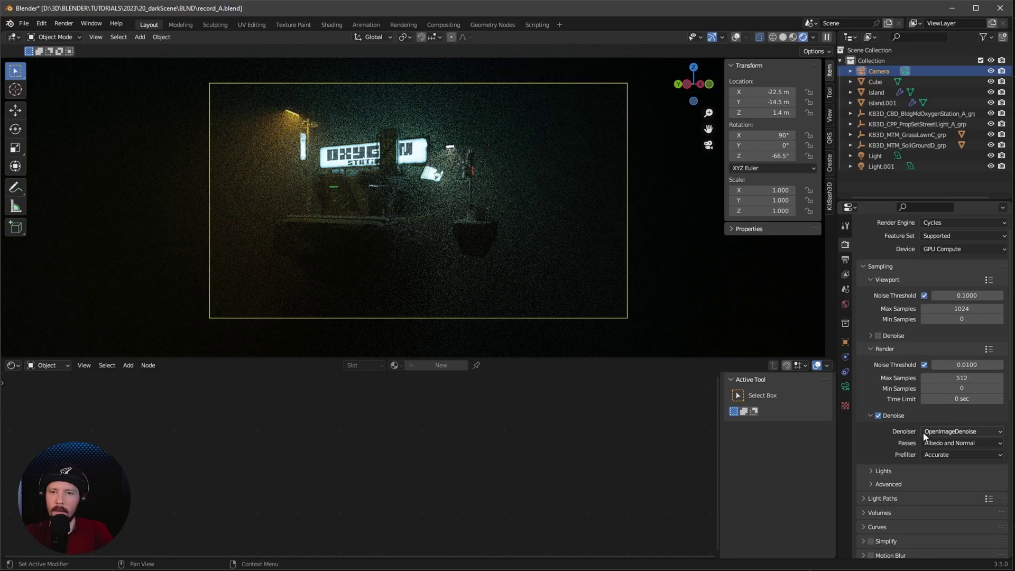